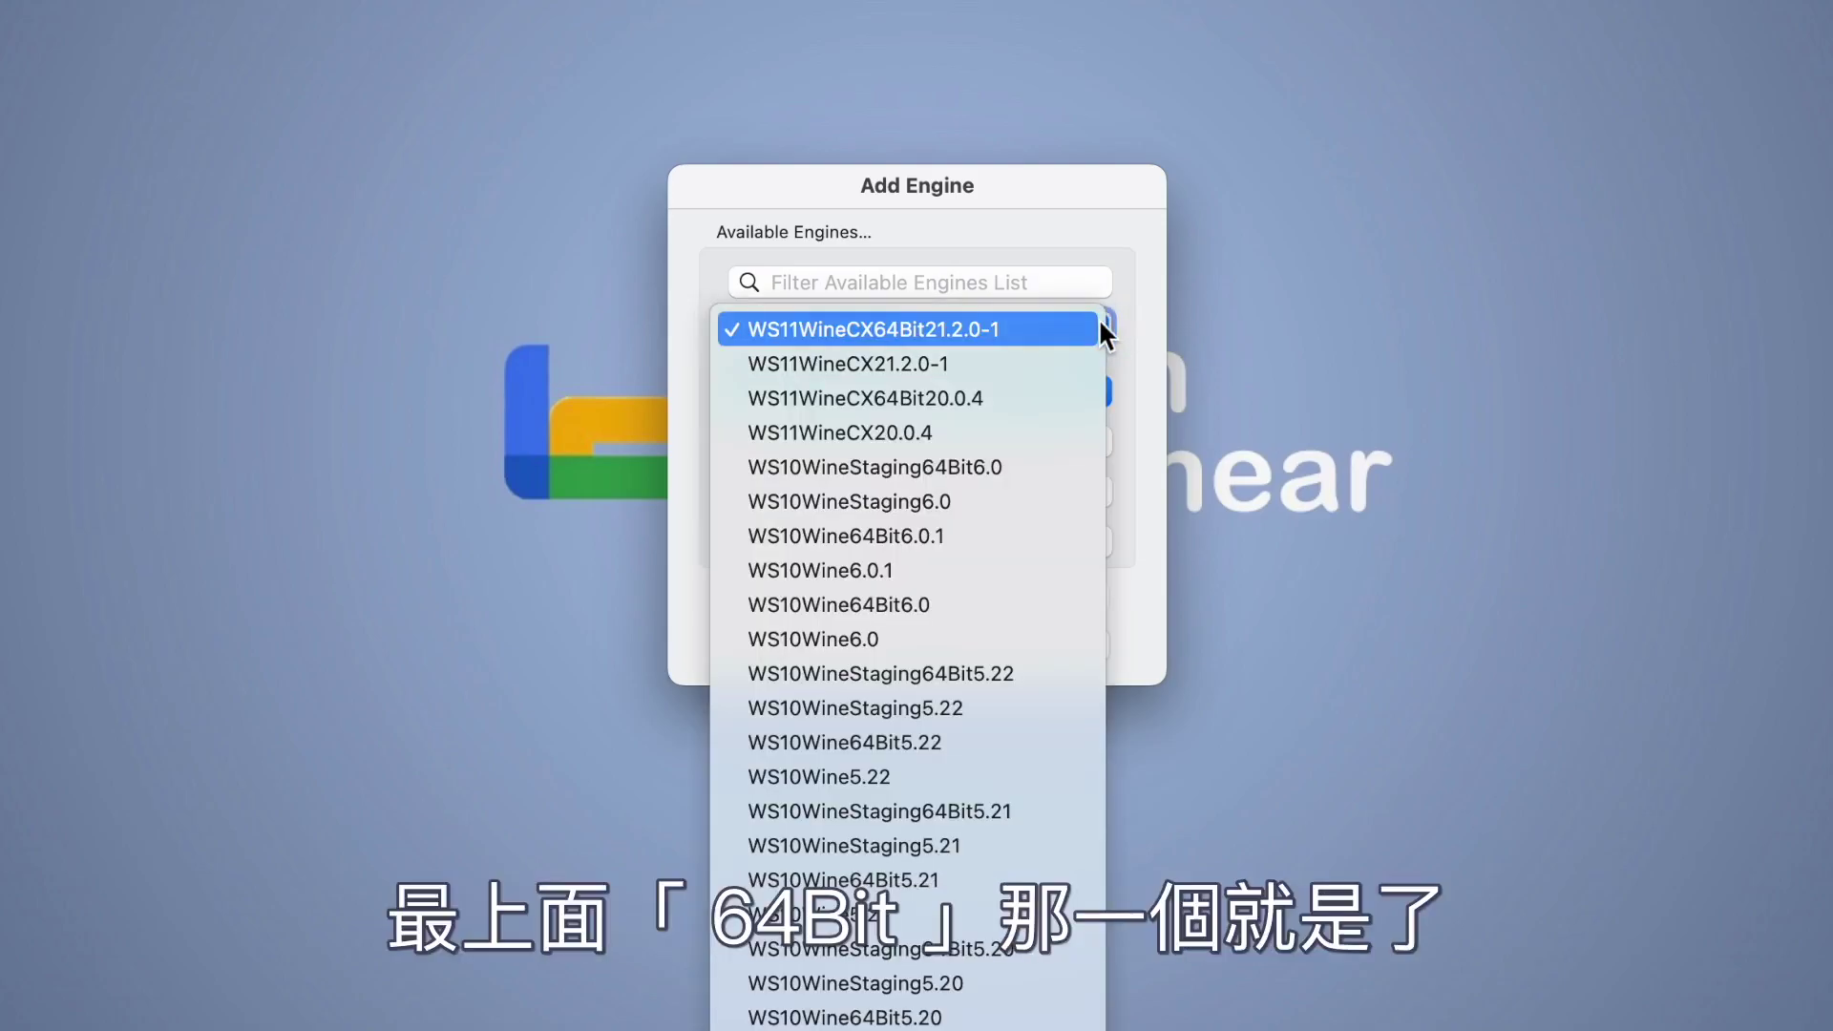
Step: Download and install the WS11WineCX64Bit21.2.0-1 engine
click(1109, 315)
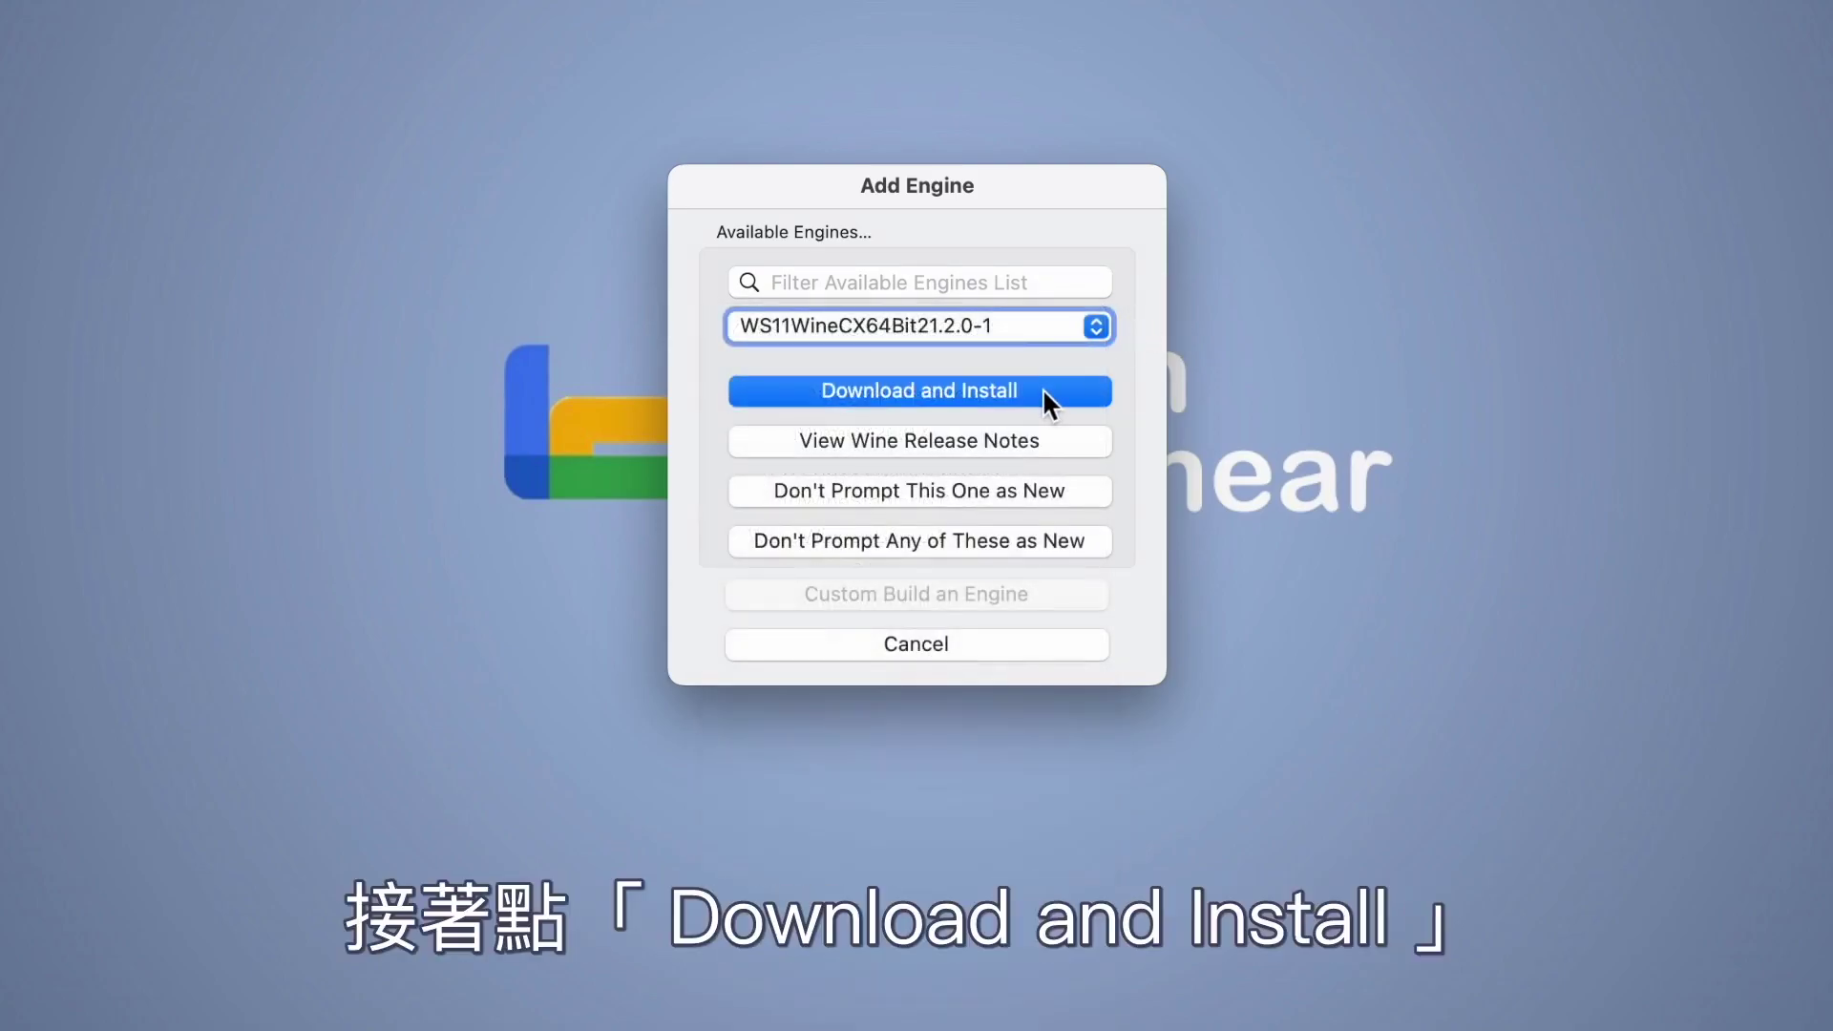
click(1043, 390)
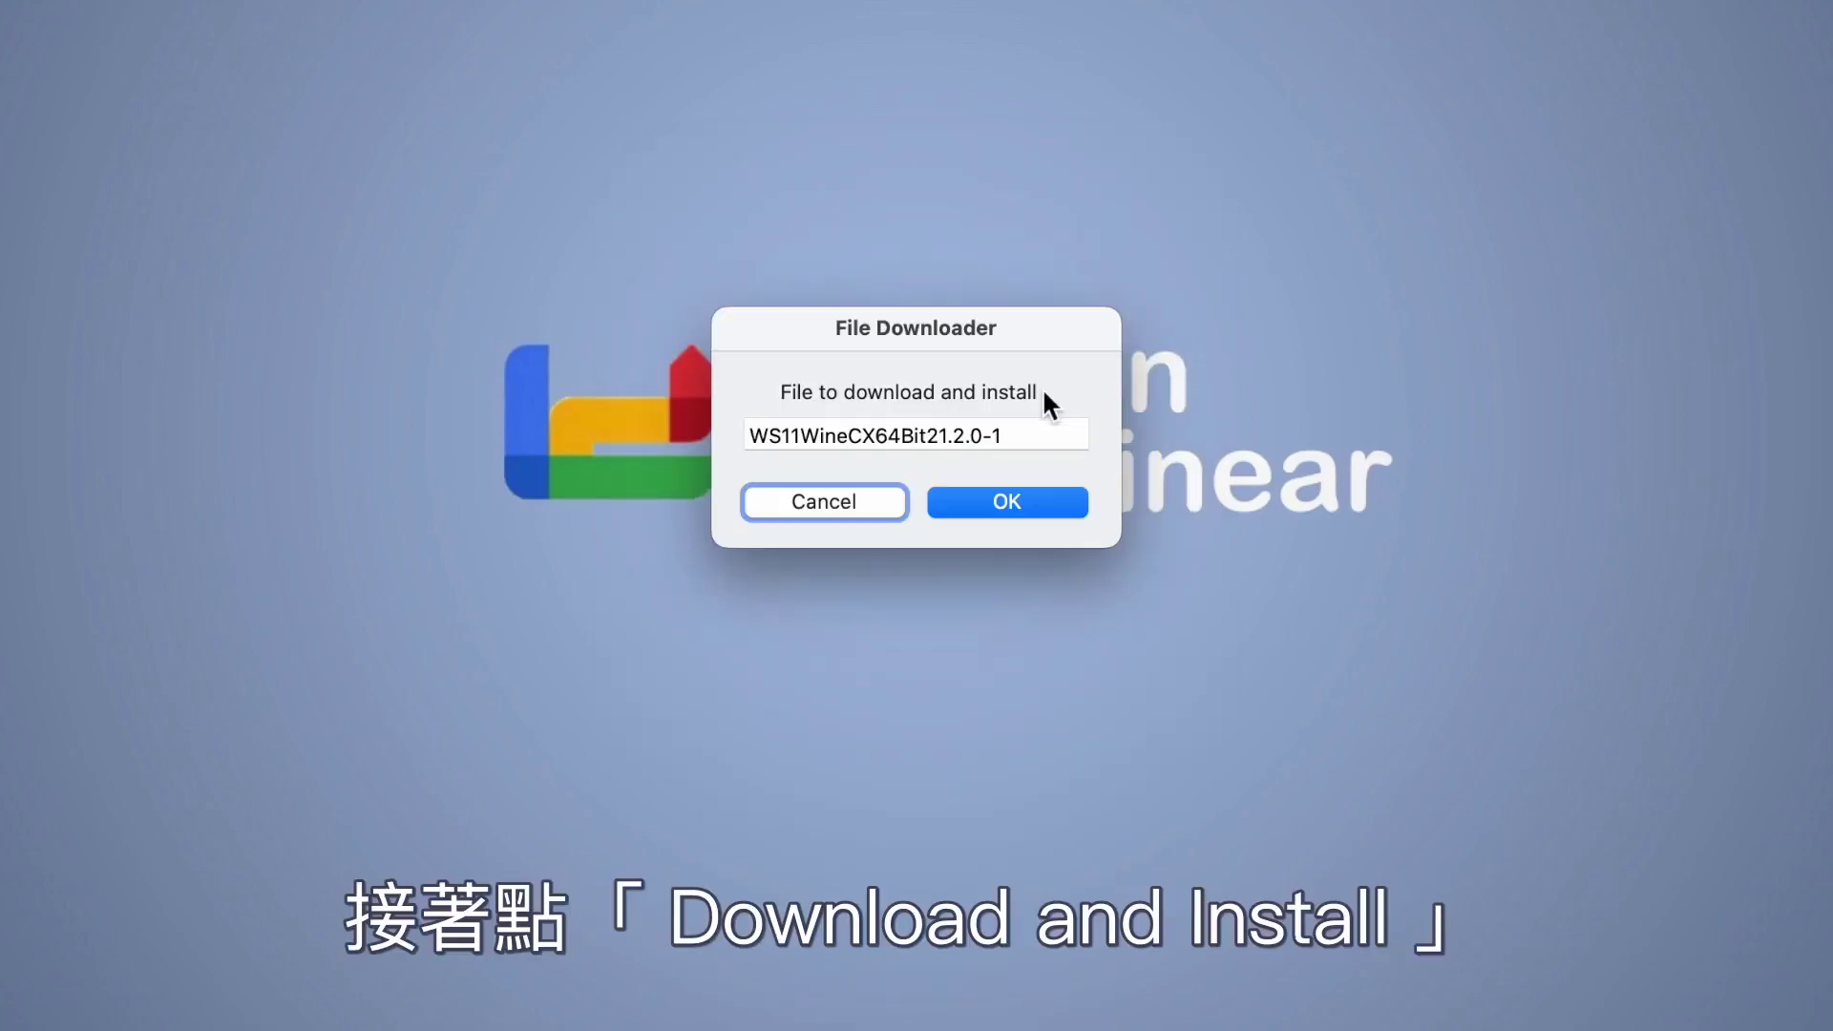
click(1040, 499)
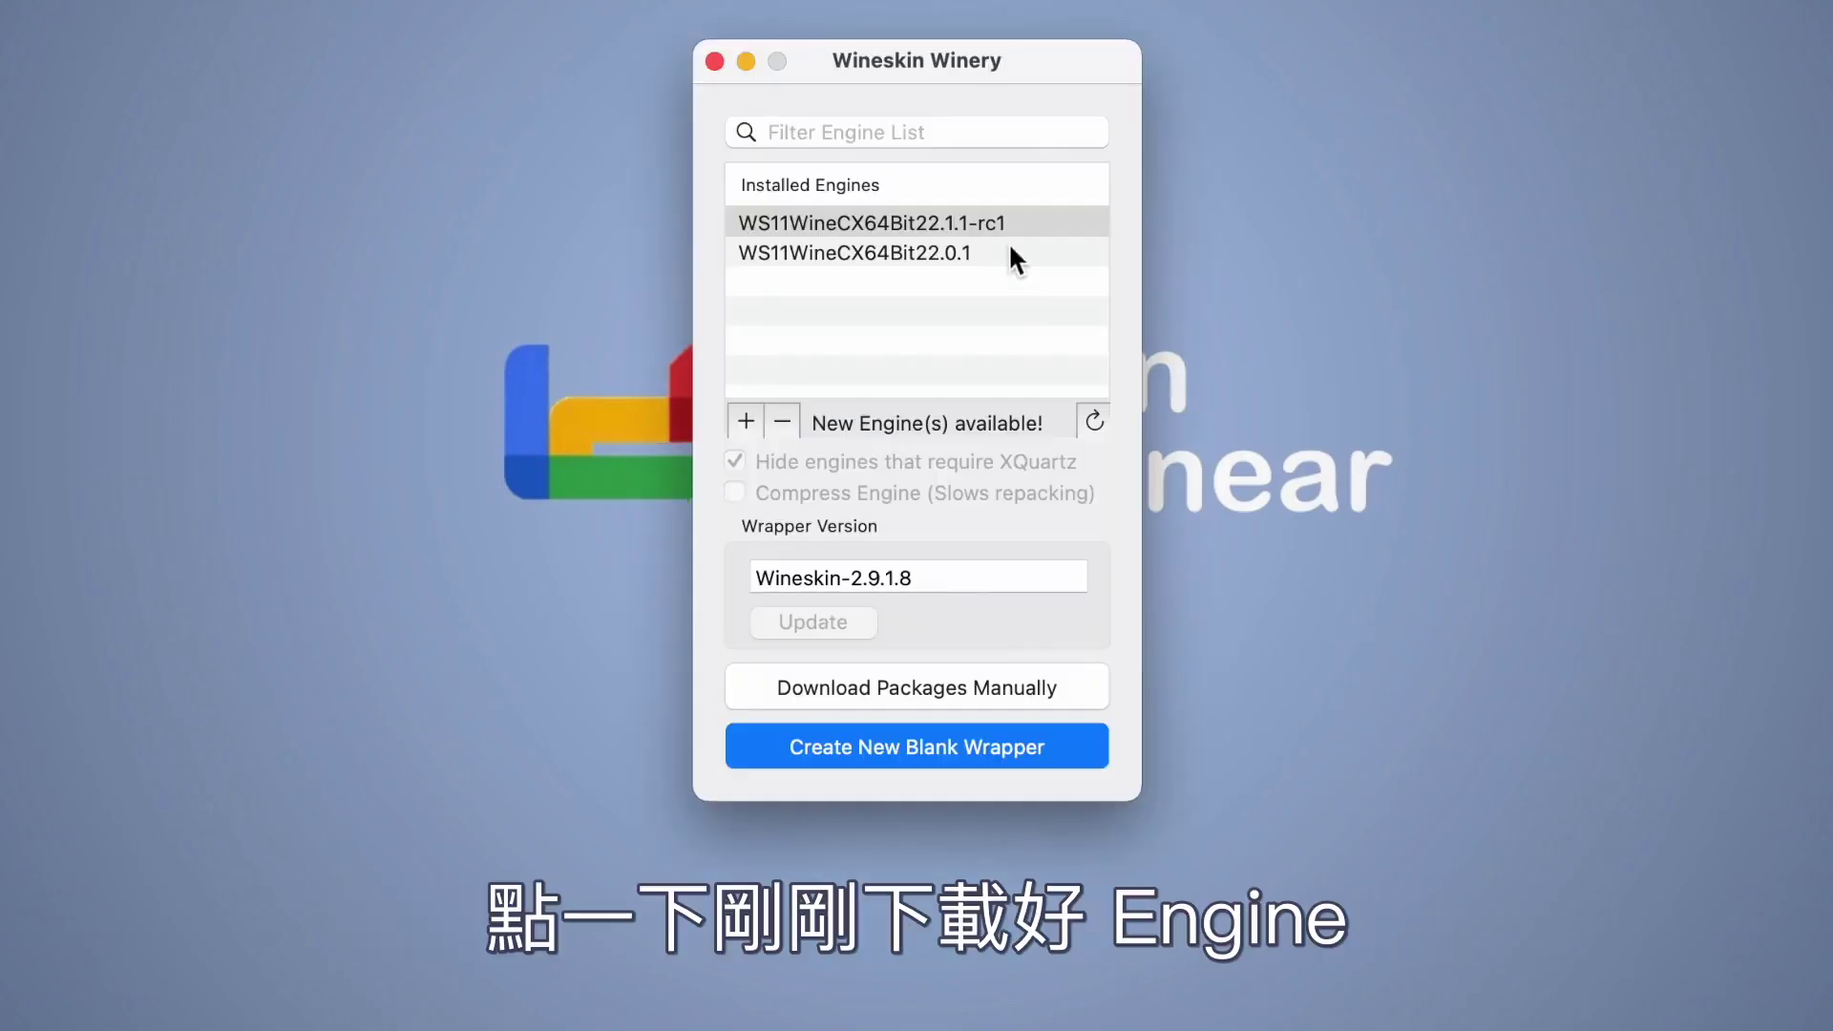
Step: Create a new blank wrapper named Notepadxx using the WS11WineCX64Bit22.1.1-rc1 engine
click(1039, 222)
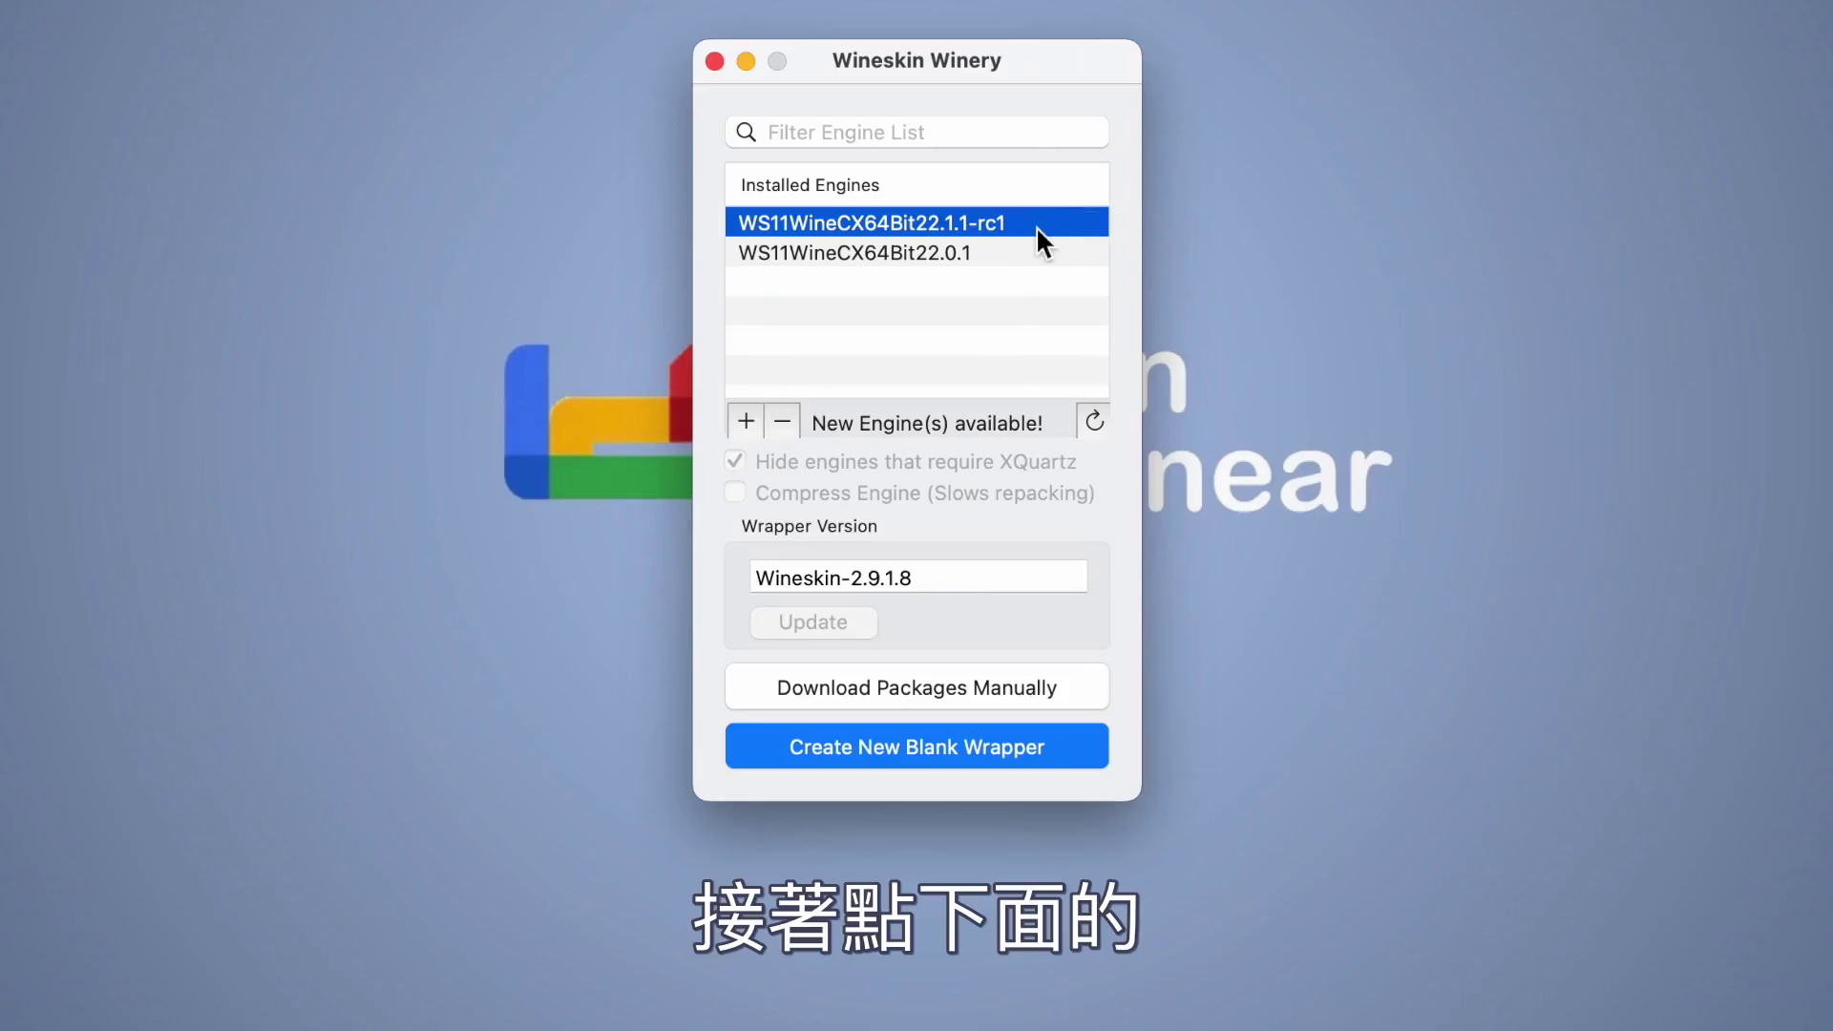
click(1053, 761)
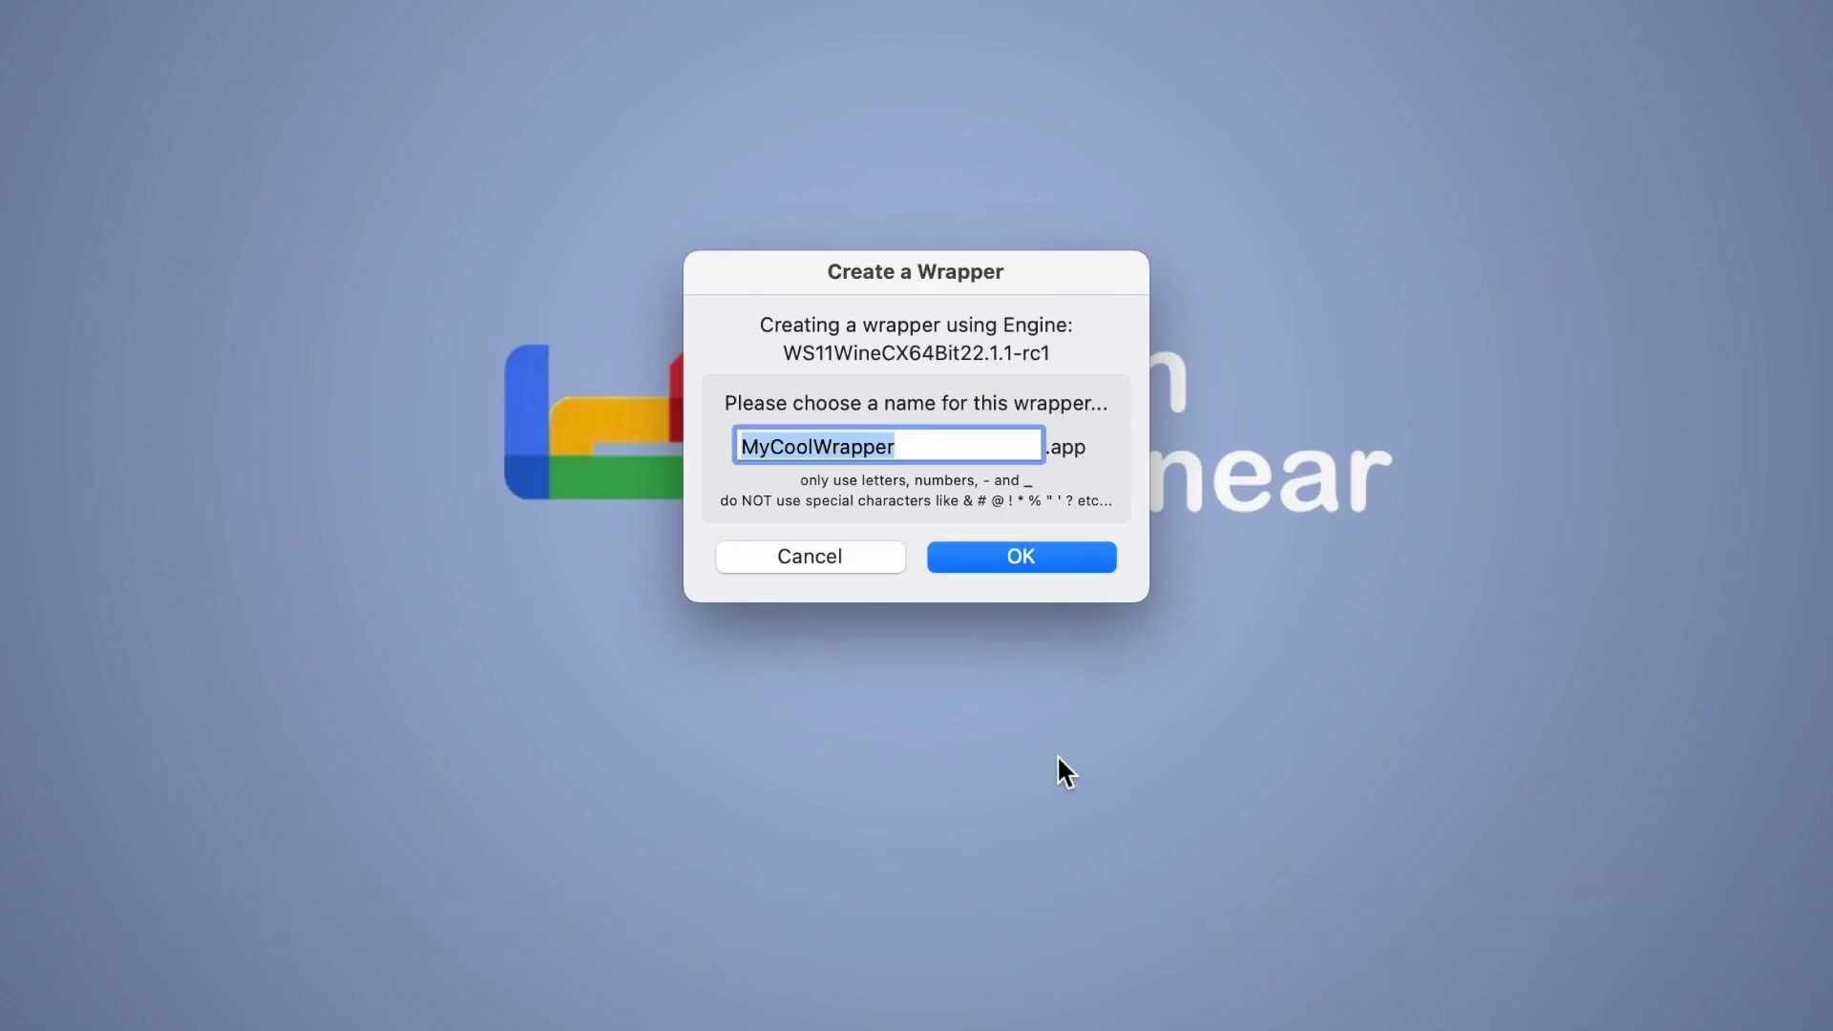
text(Notepadxx)
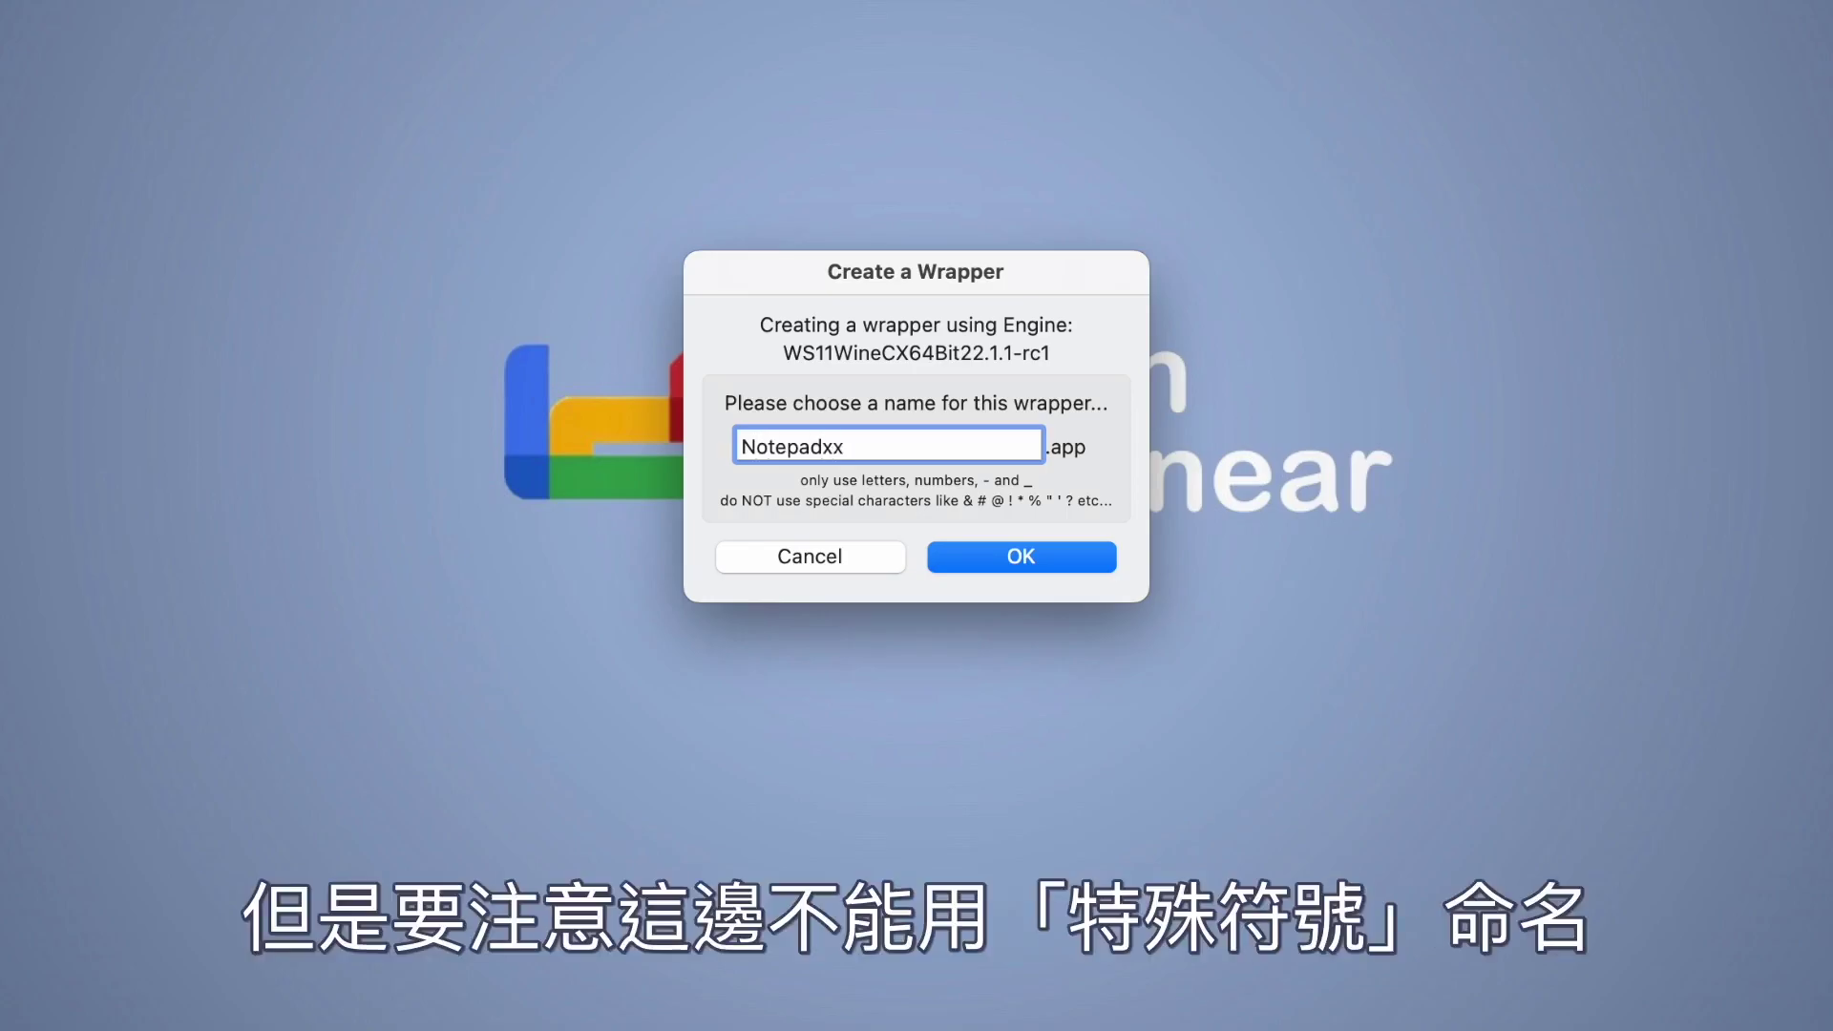
click(1041, 561)
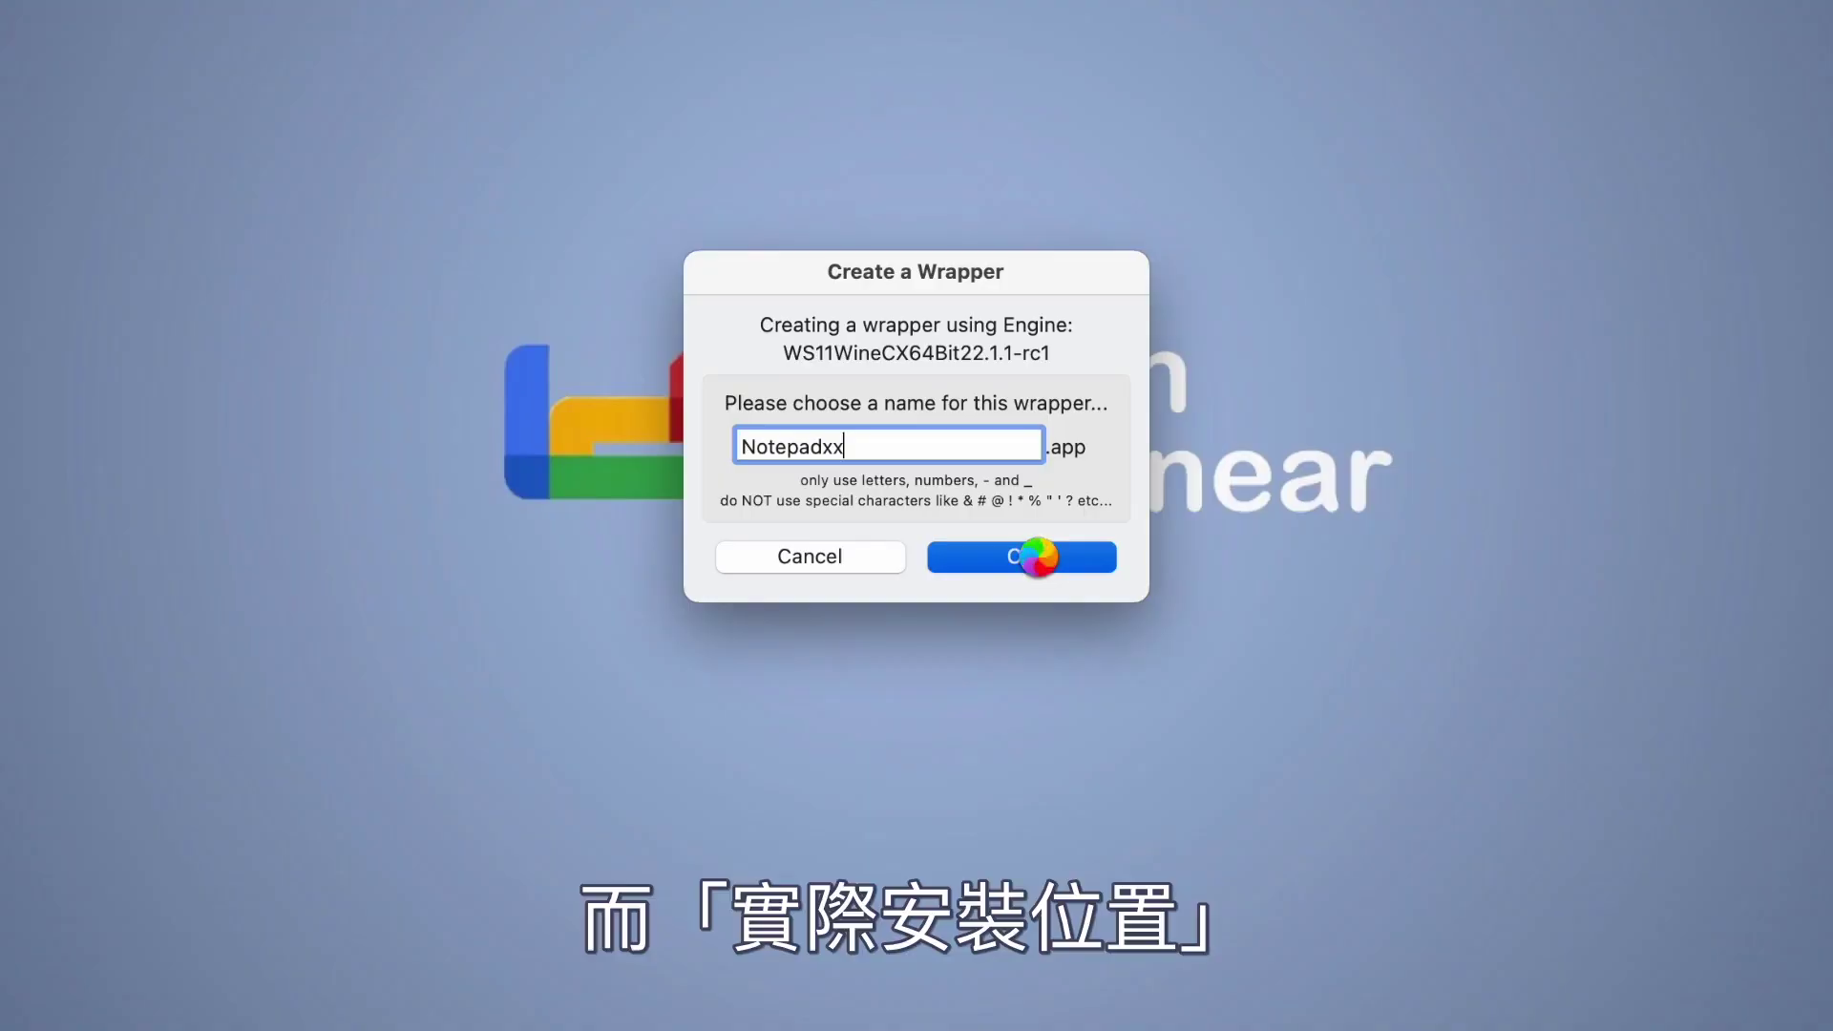
click(1039, 553)
Step: Open the Notepadxx wrapper from Finder and install software into it using npp.8.5.2.Installer.x64.exe as the setup executable
click(1003, 330)
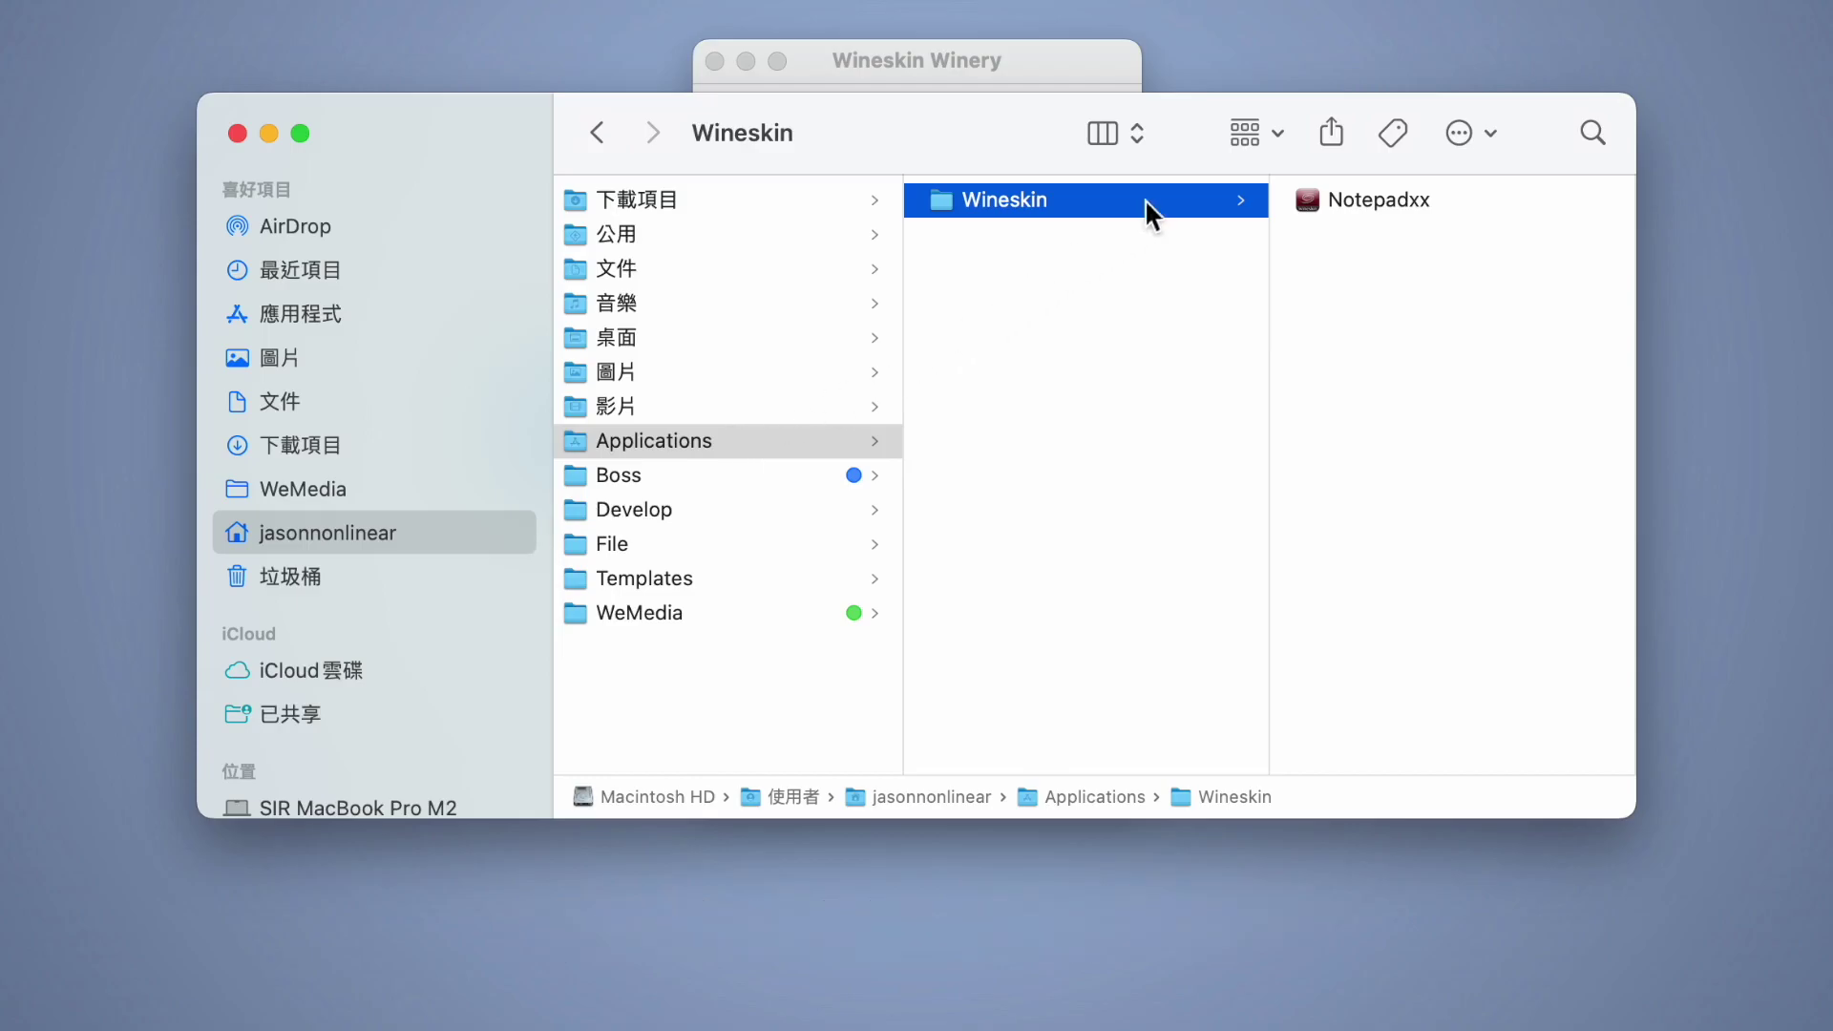
click(1394, 204)
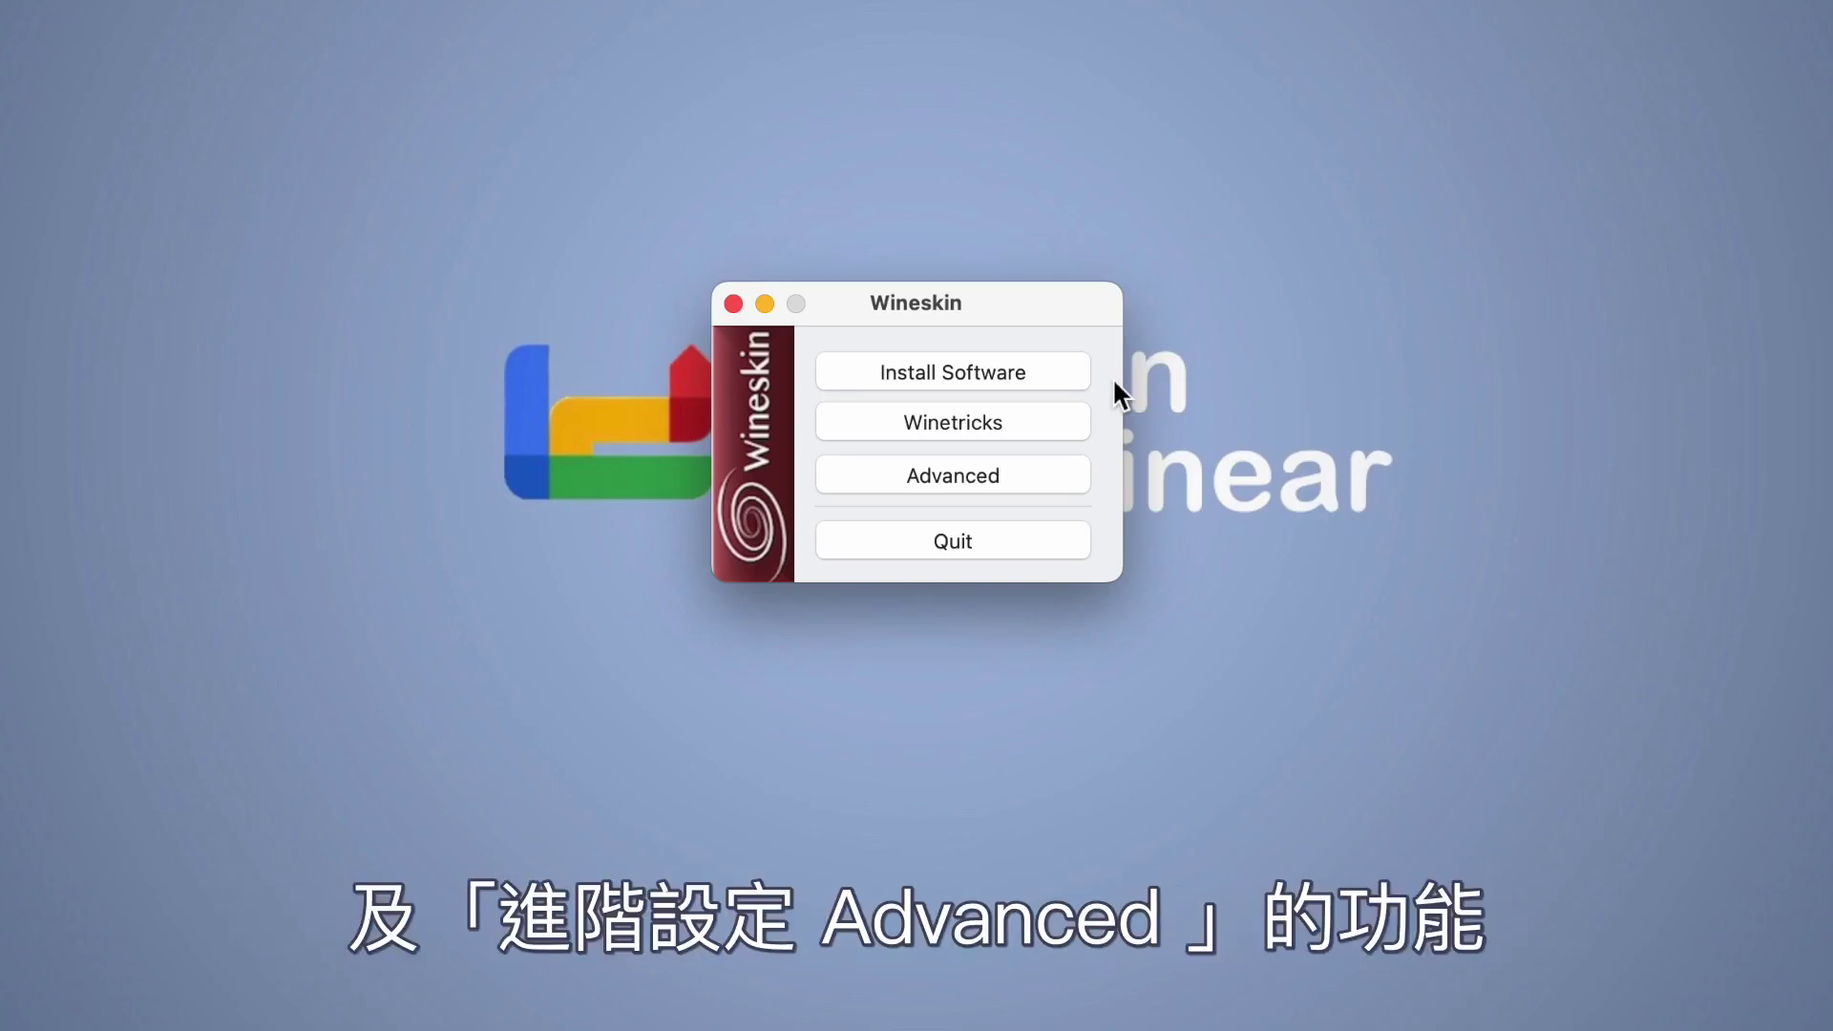
click(1056, 374)
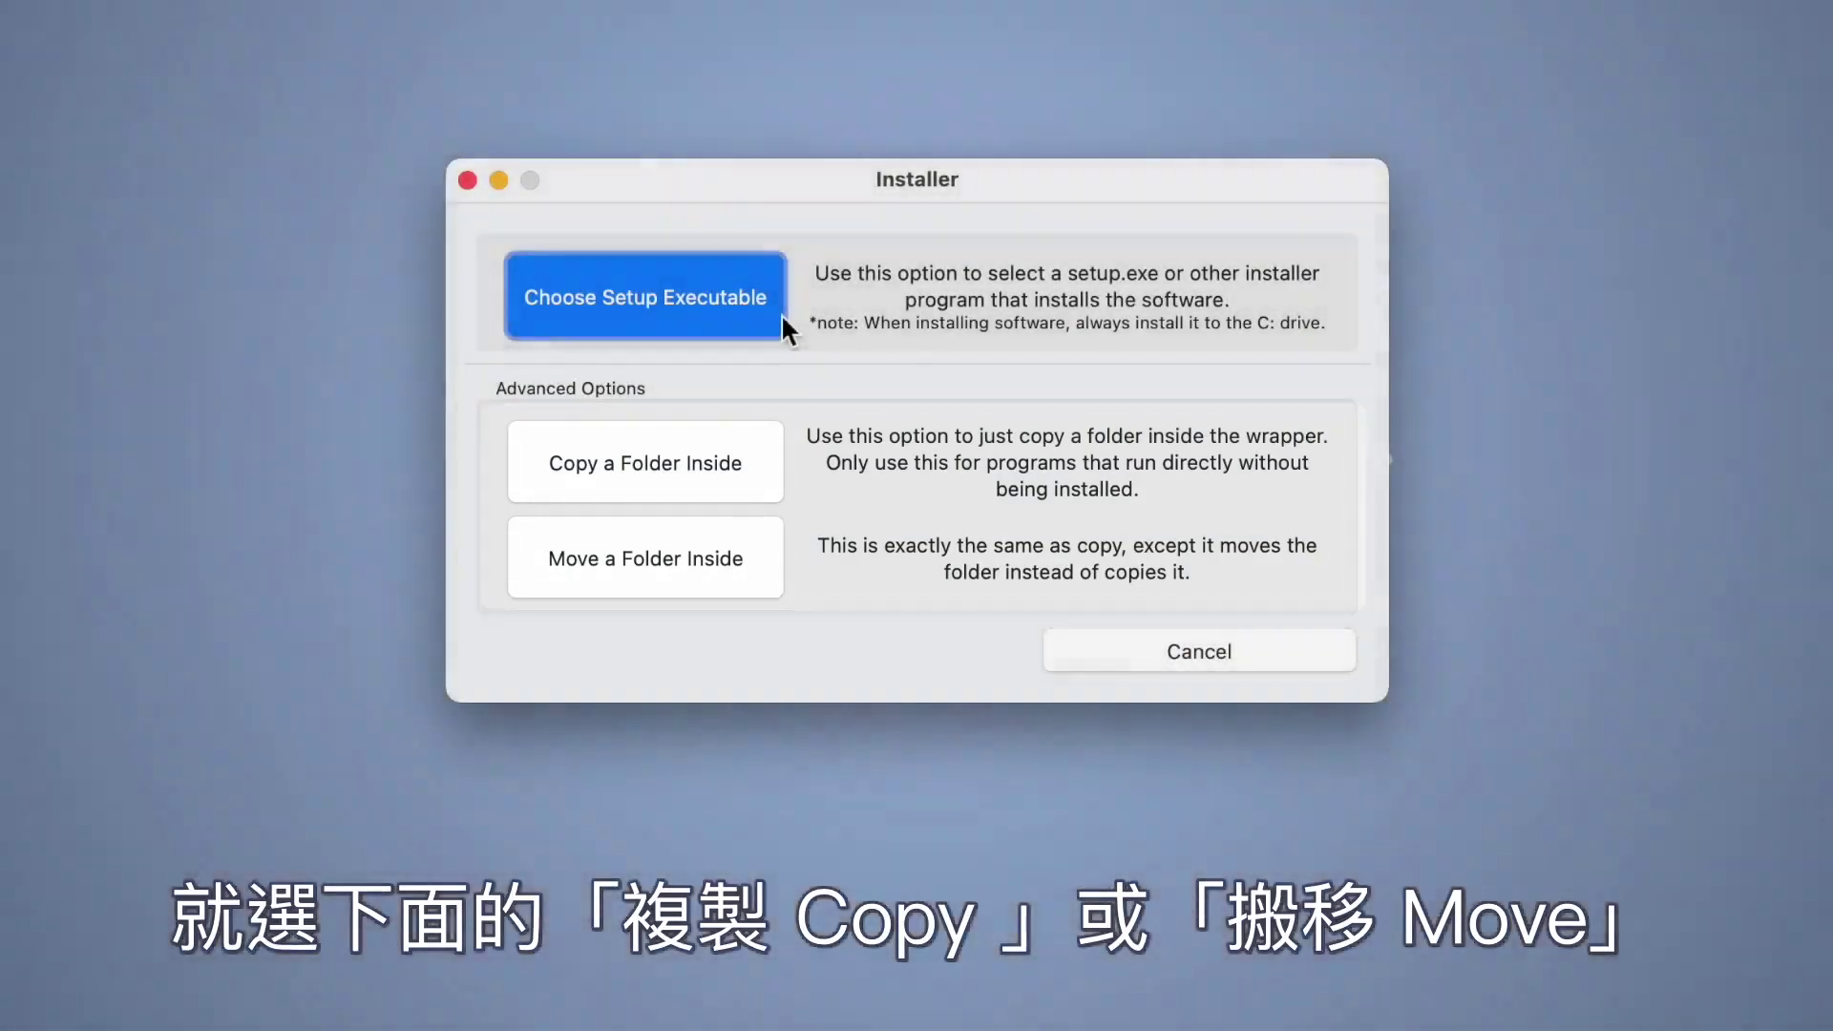
click(778, 311)
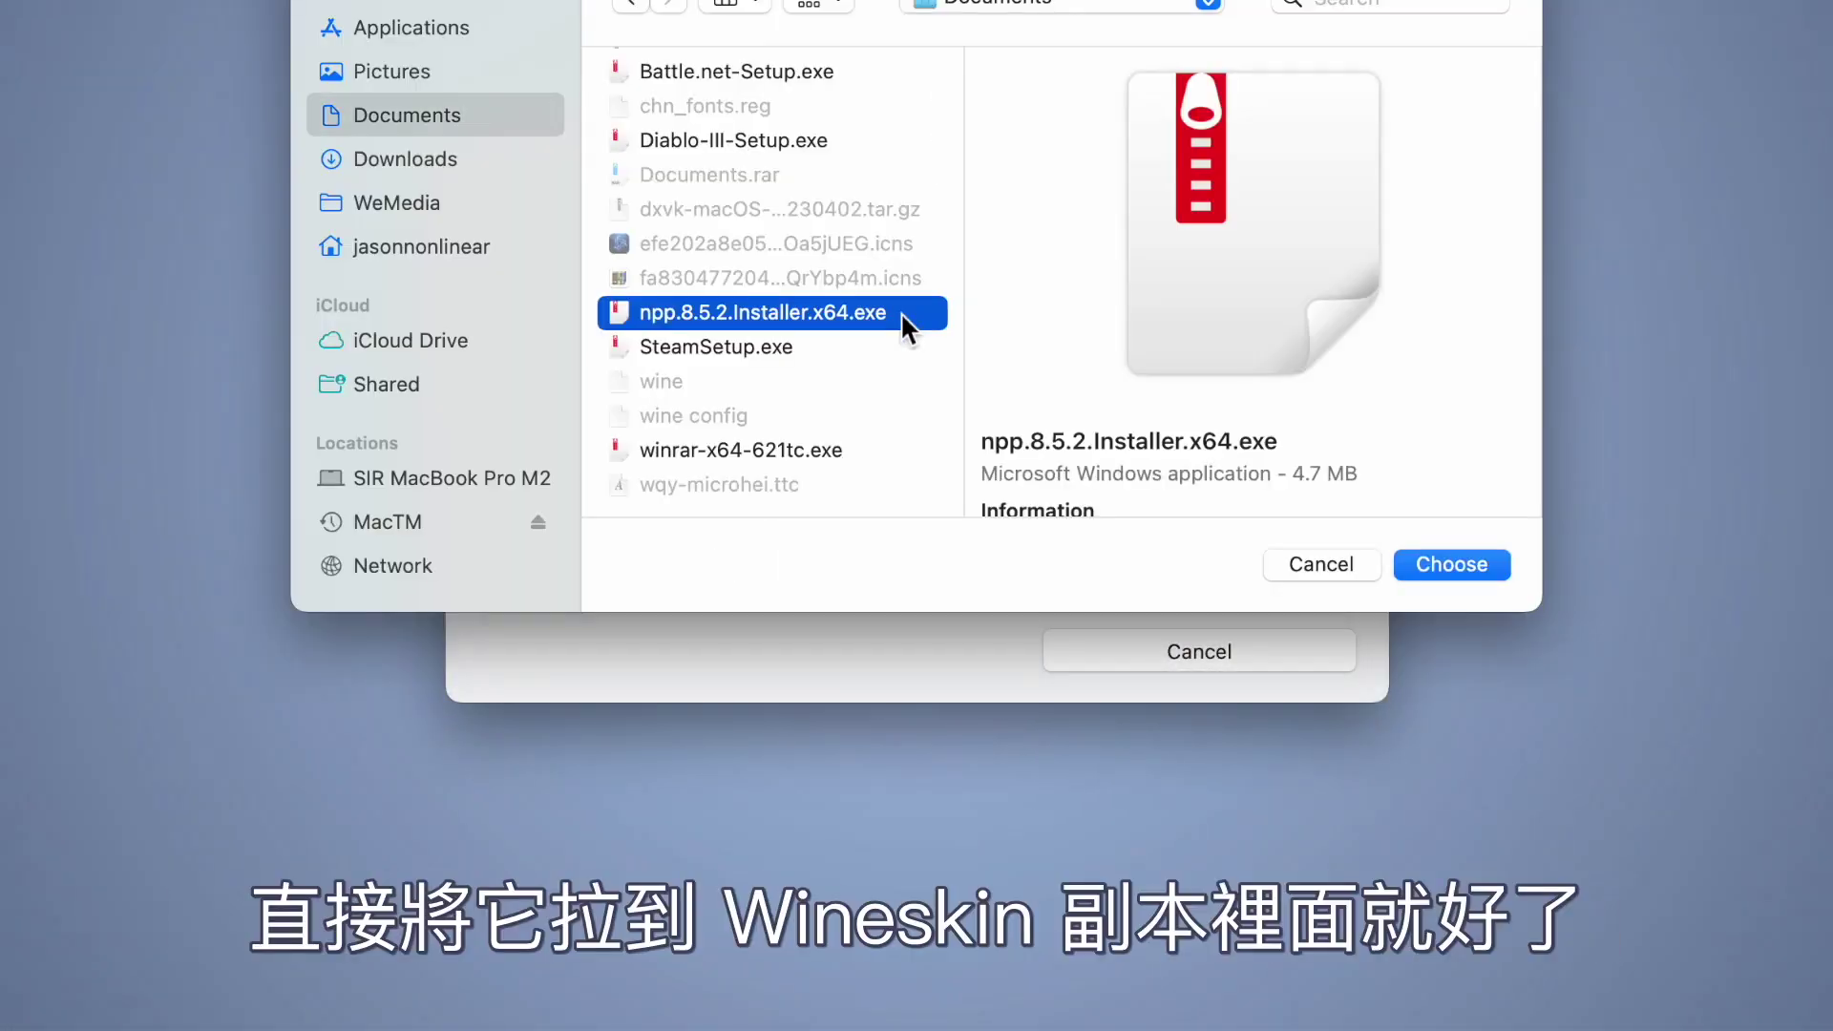
click(1474, 562)
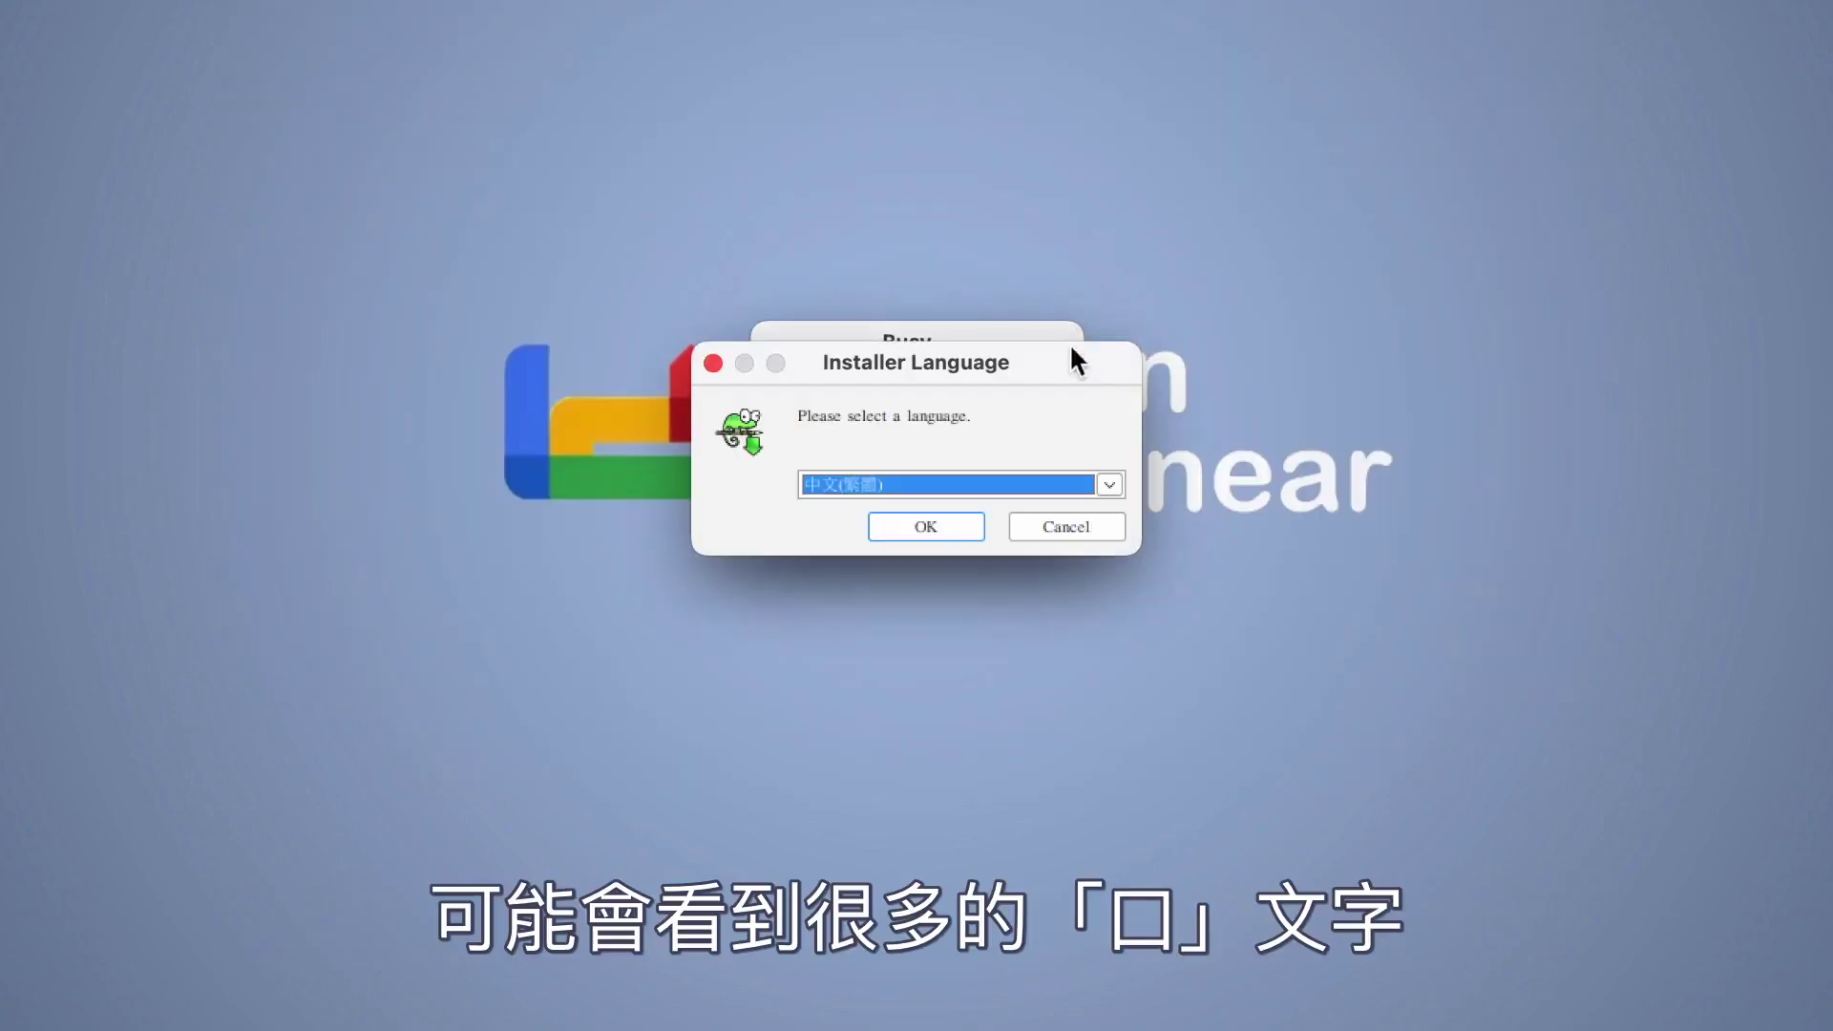
Step: Check the installer's language list, keep 中文(繁體), and complete the Notepad++ v8.5.2 installation without launching the program
click(1109, 484)
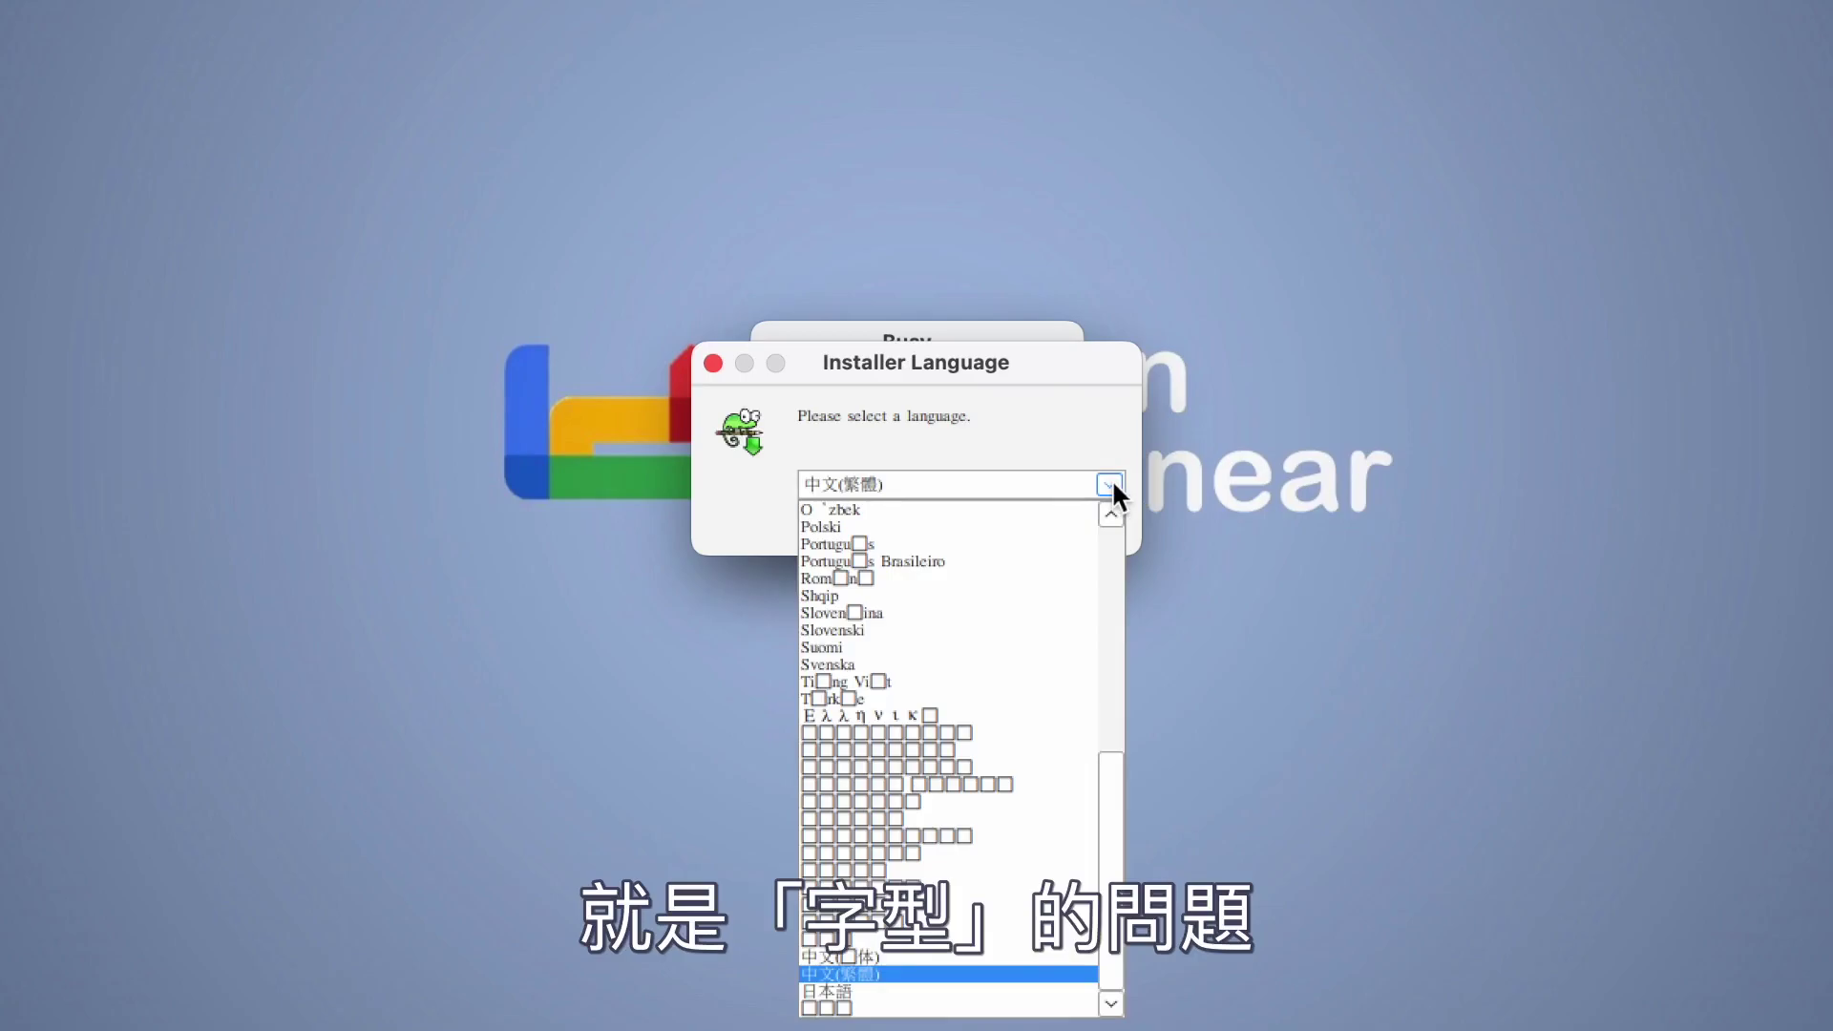
click(1112, 484)
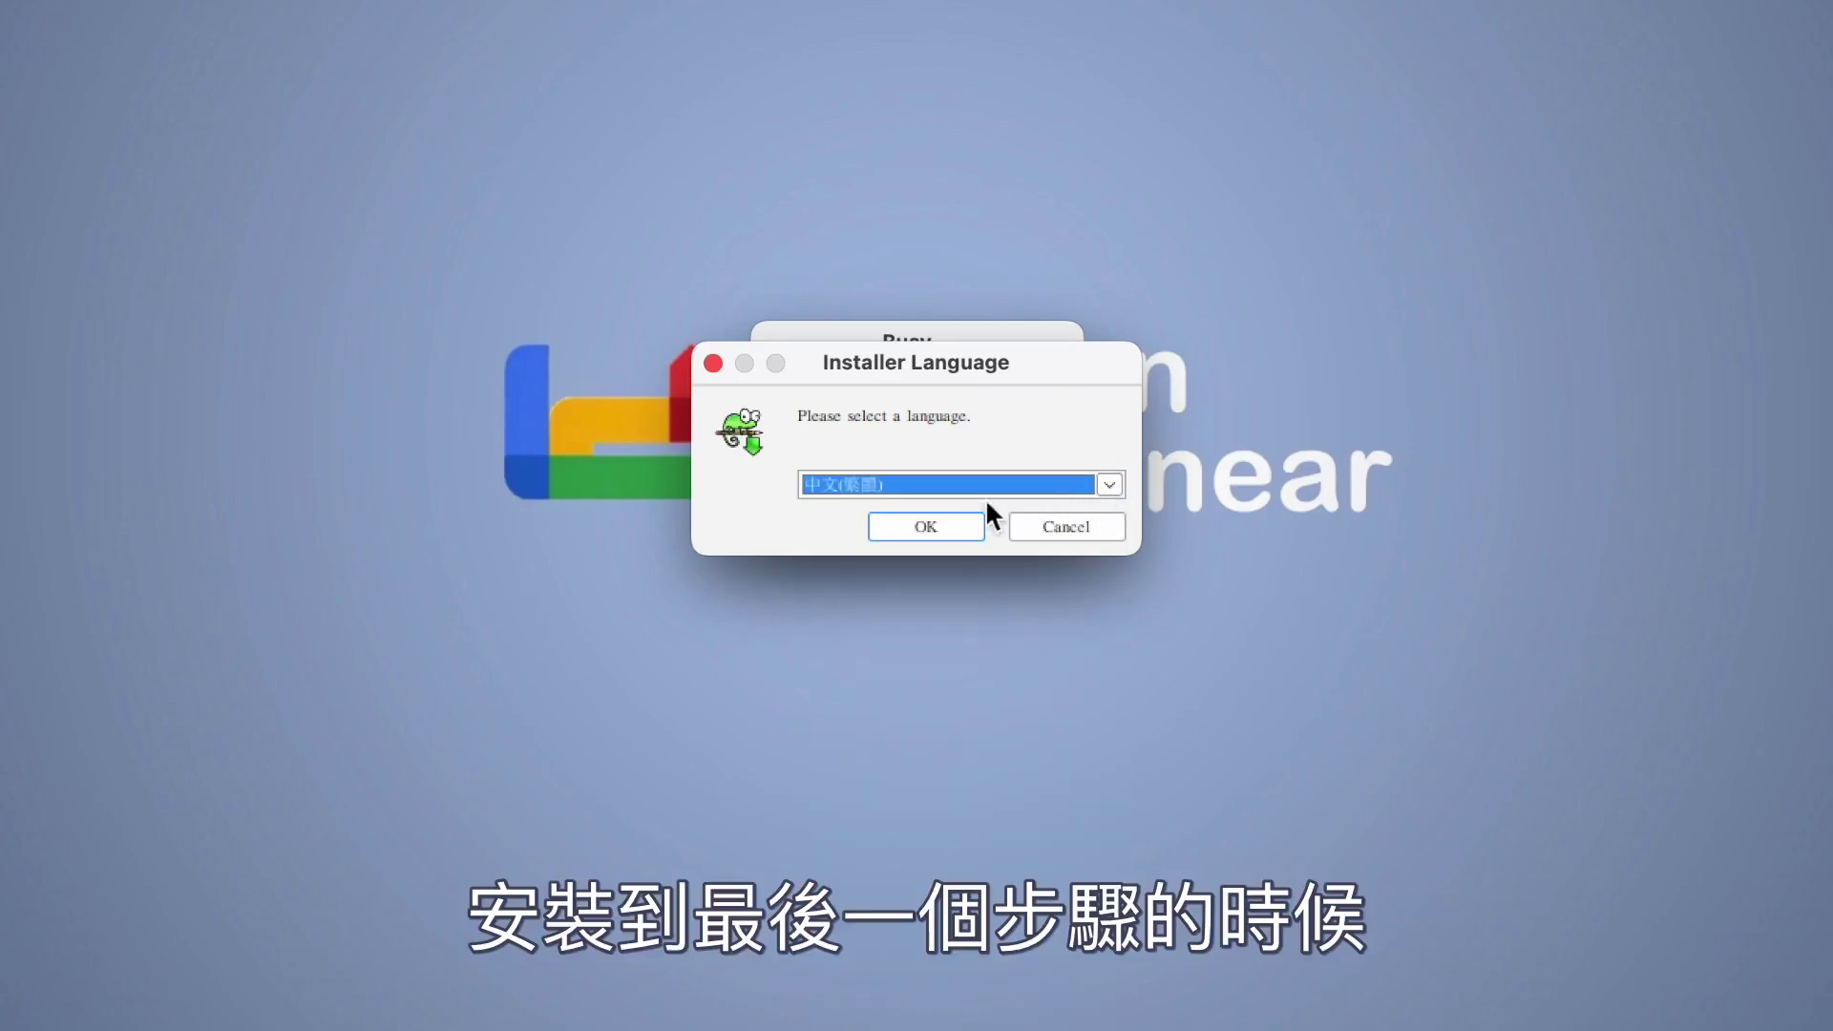
click(950, 528)
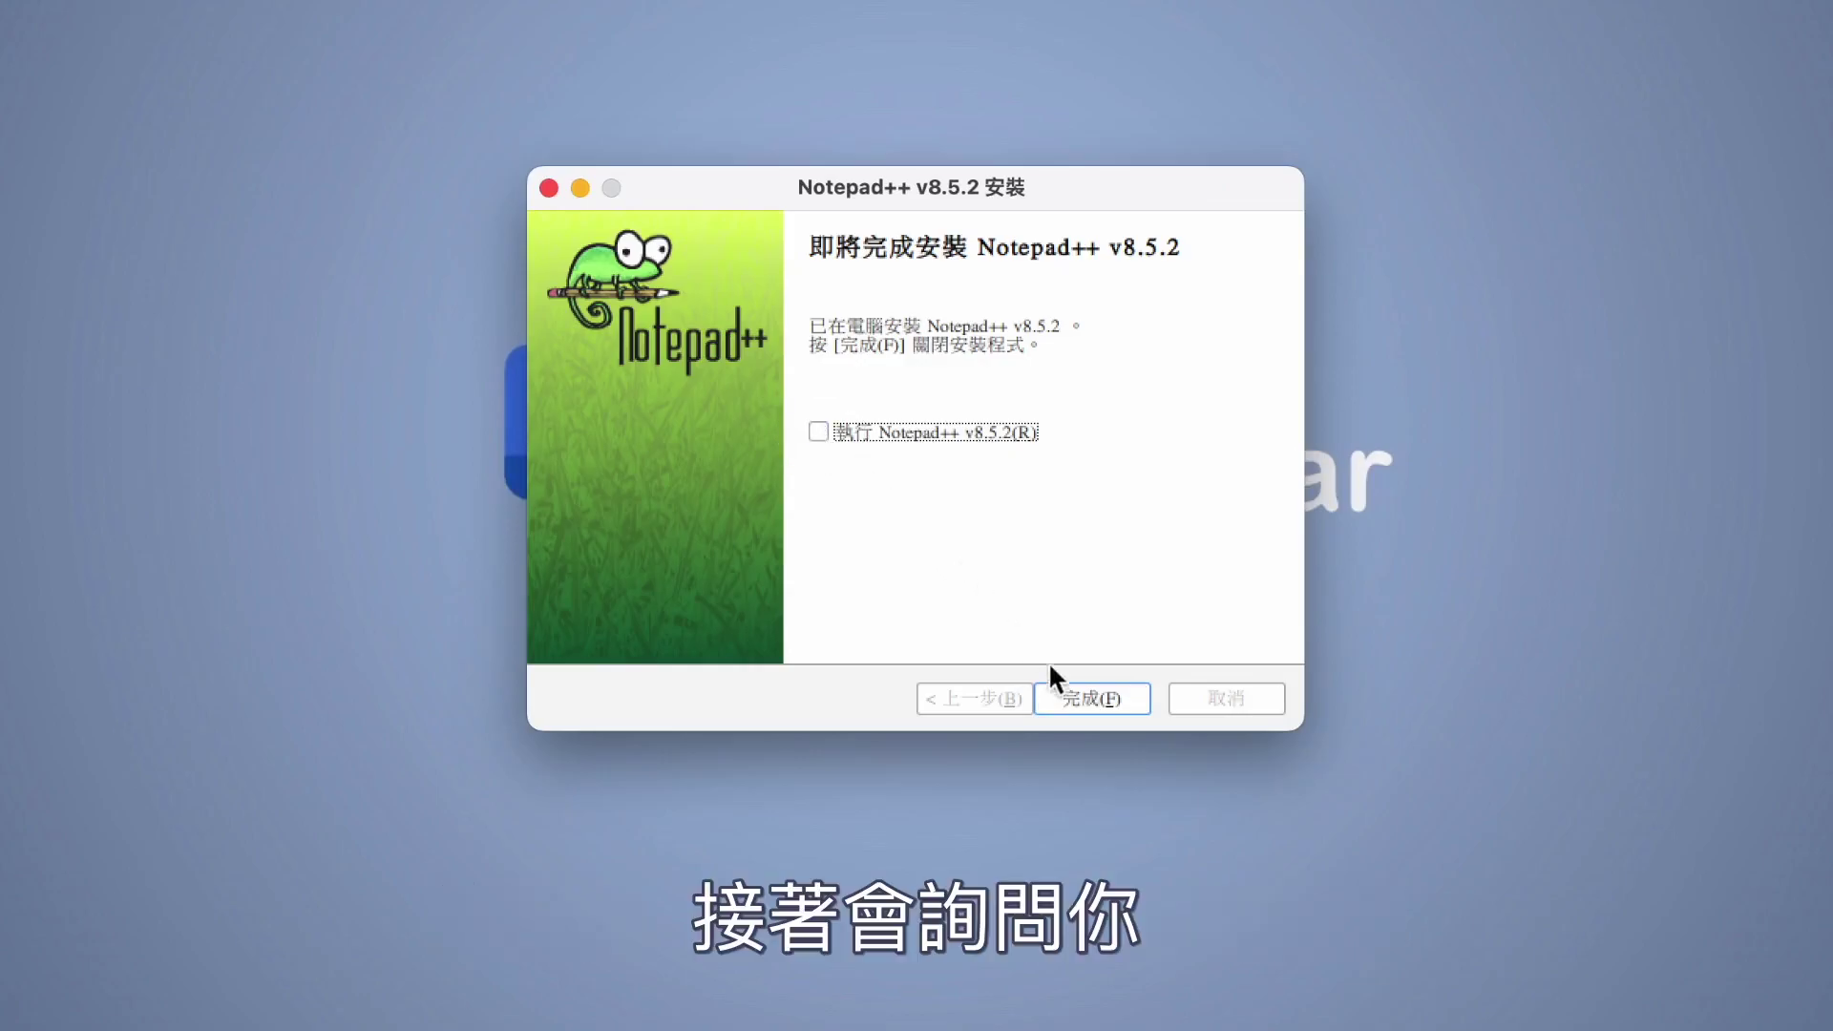
click(1085, 703)
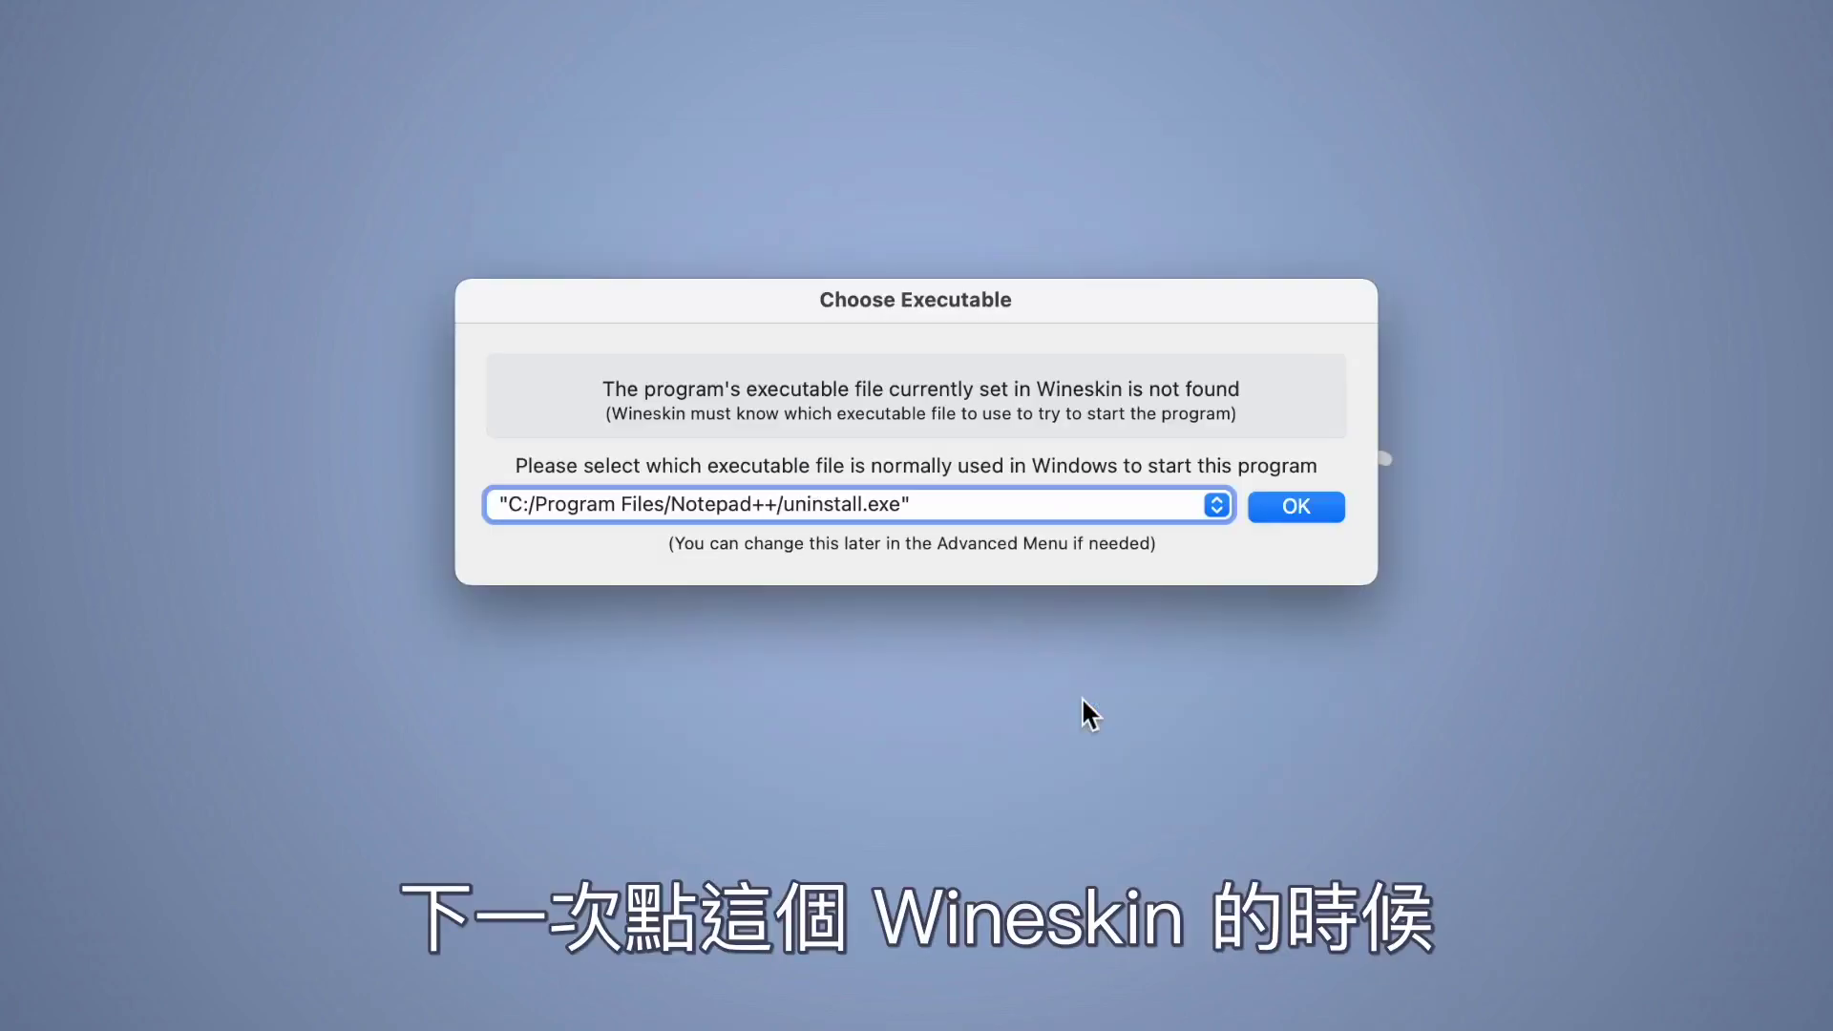
Step: Set "C:/Program Files/Notepad++/notepad++.exe" as the wrapper's executable file
click(1216, 505)
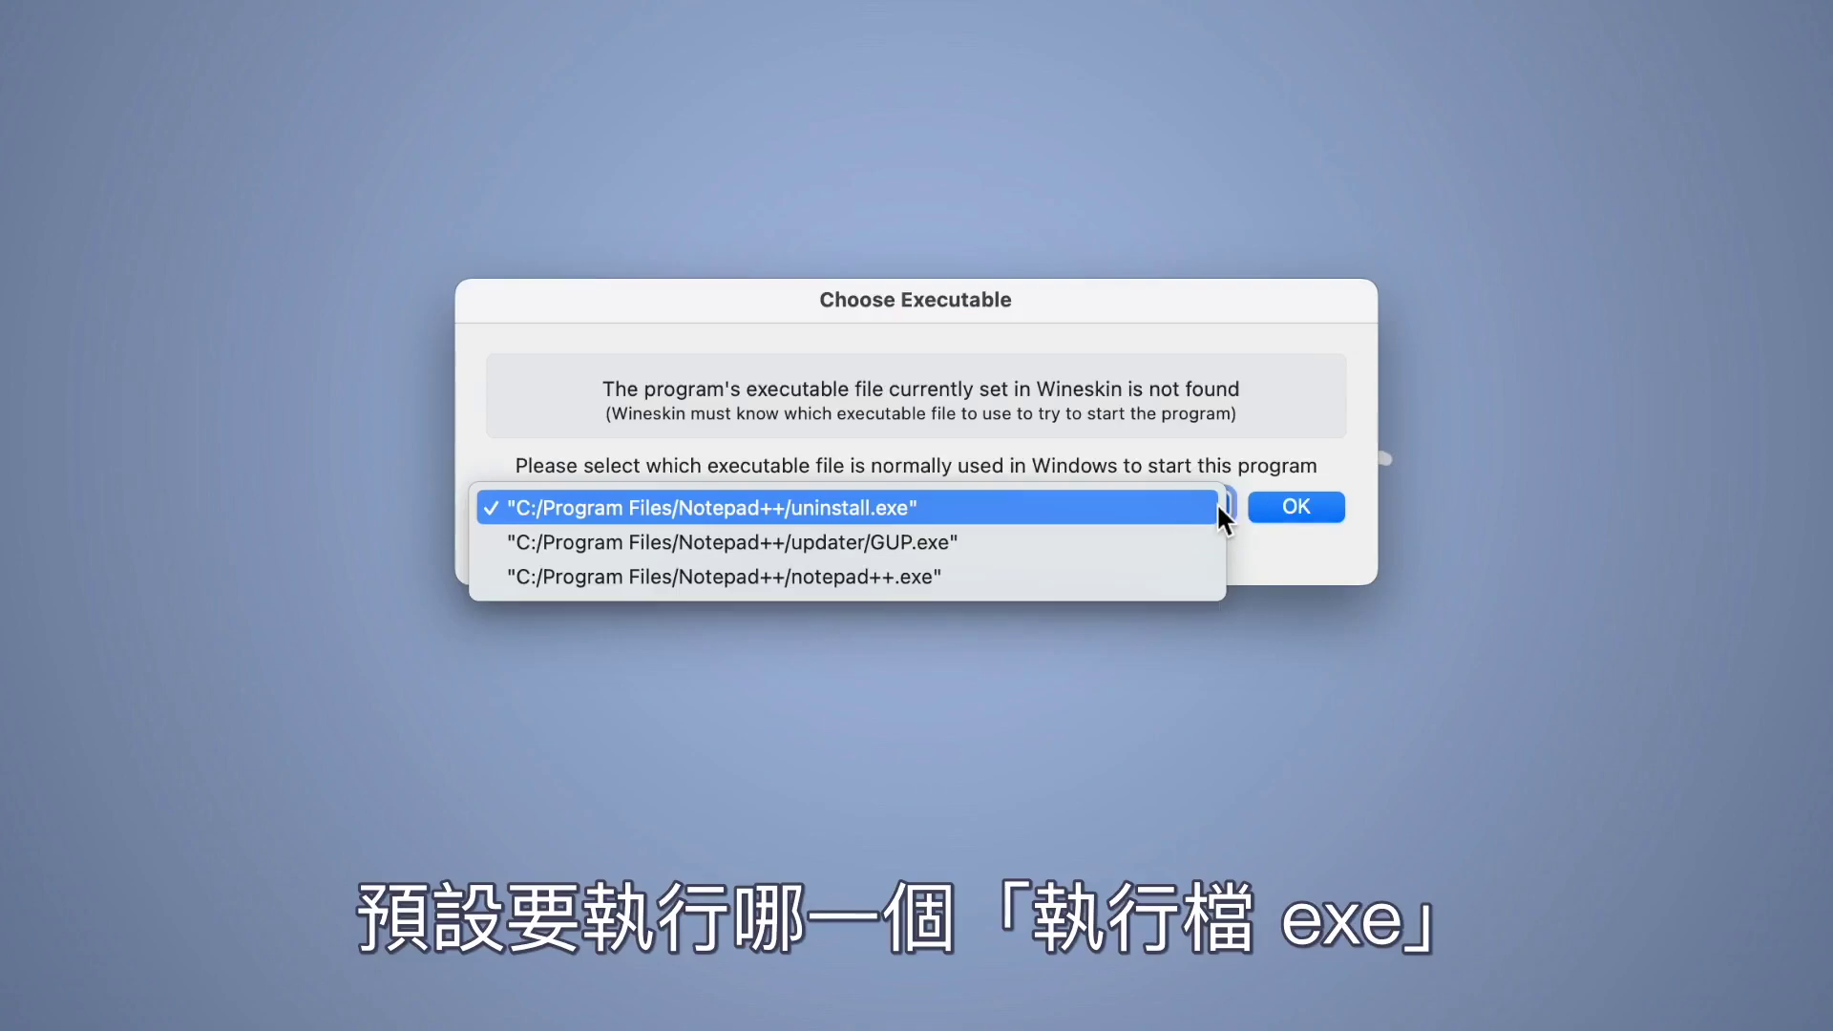
click(1153, 575)
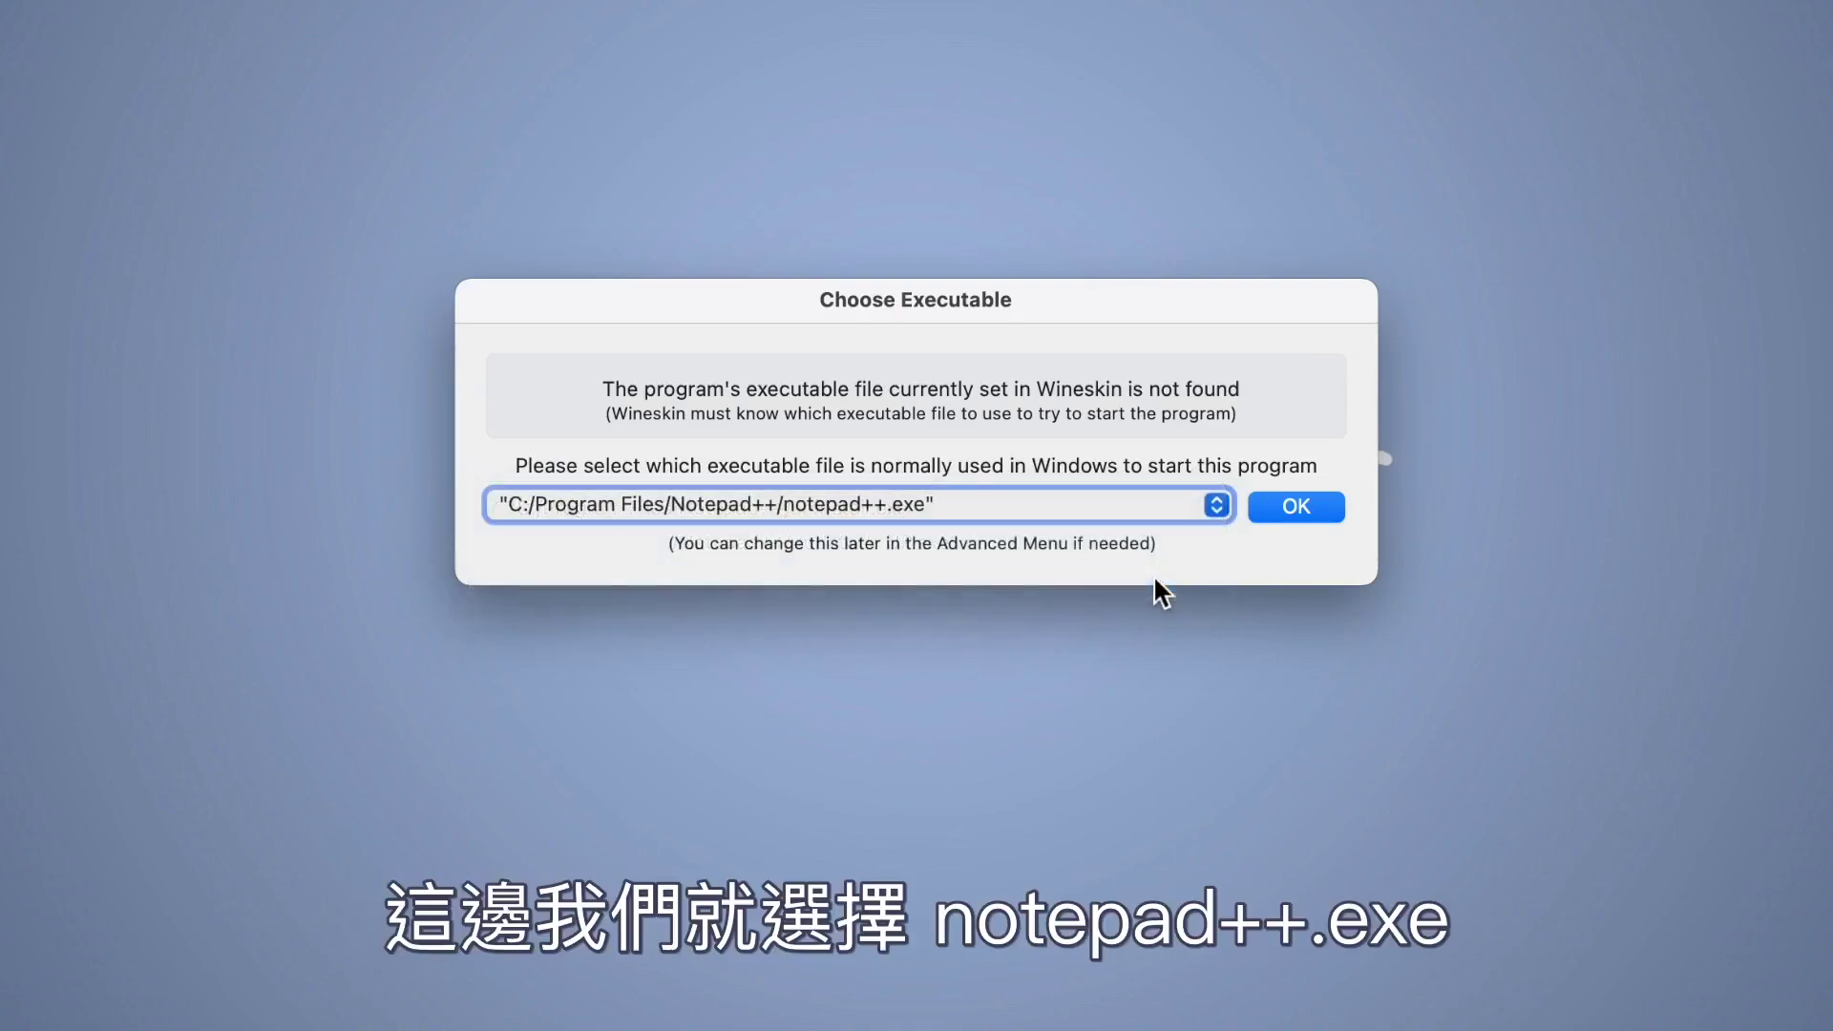
click(1277, 508)
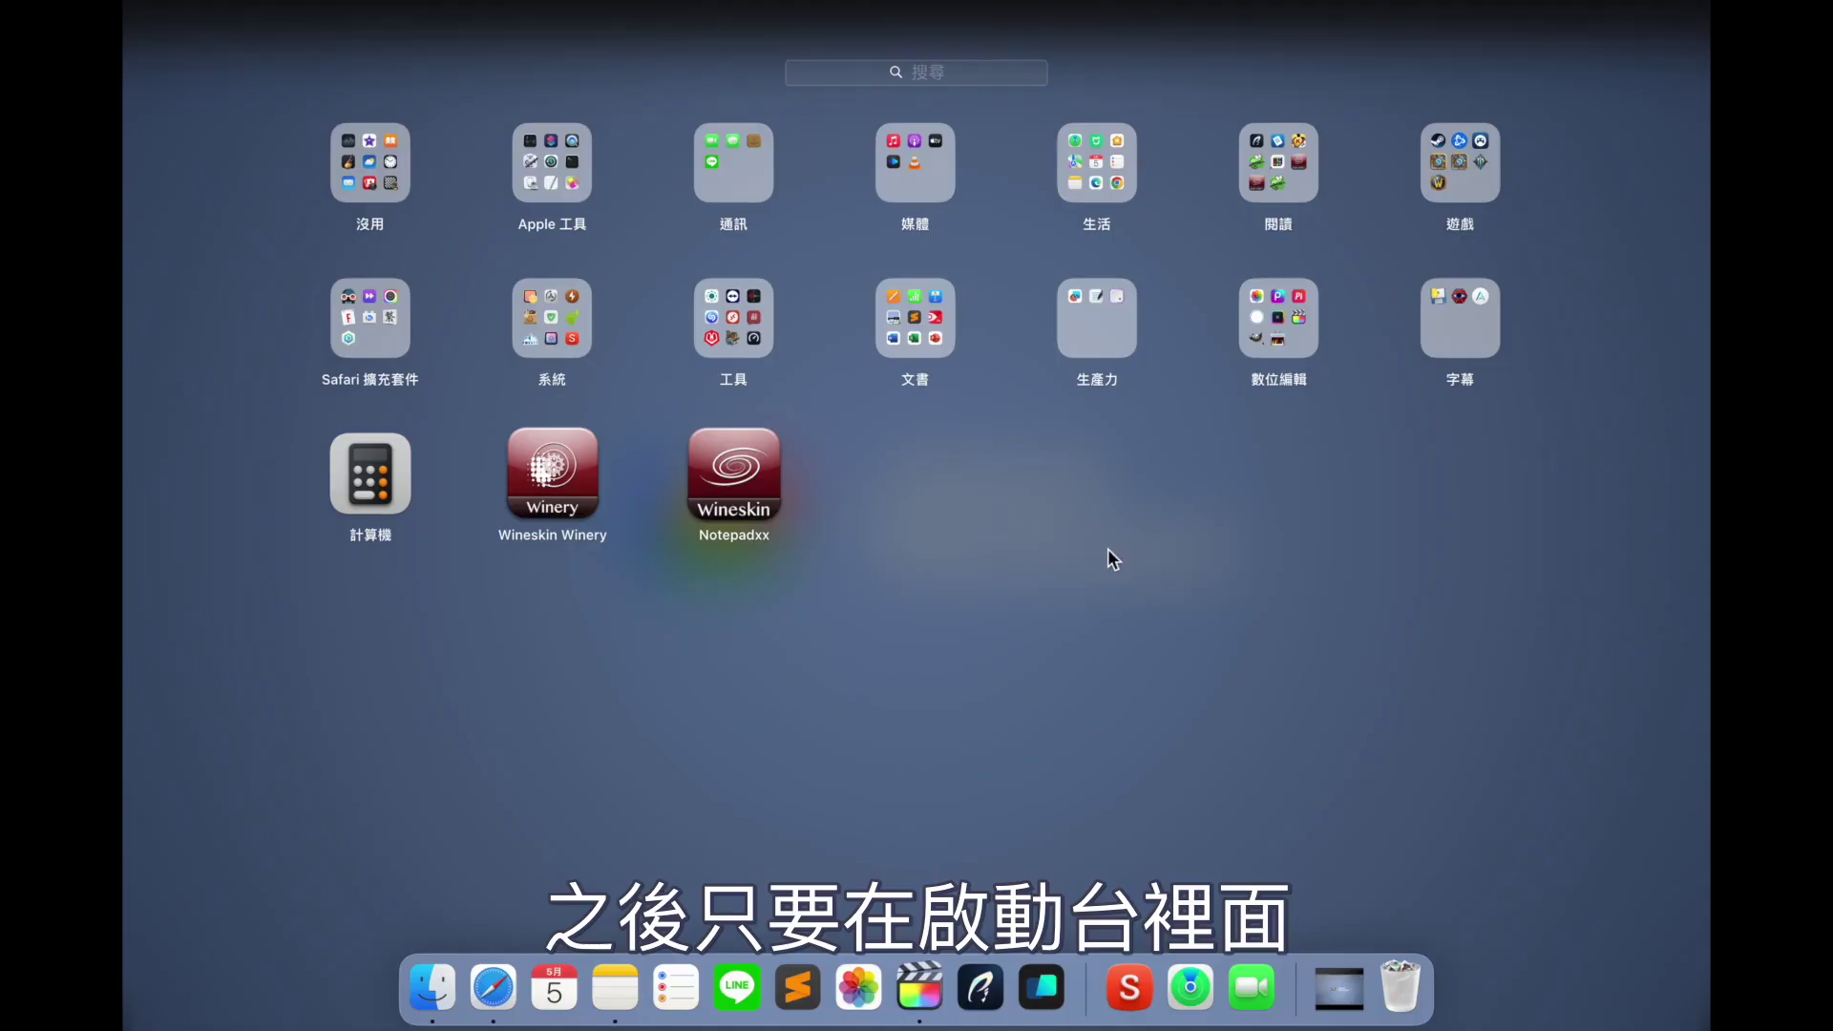
Step: Launch Notepadxx from Launchpad and enter "Hi Notepad++" on the first line of the new document
click(751, 475)
text(Hi Notepad)
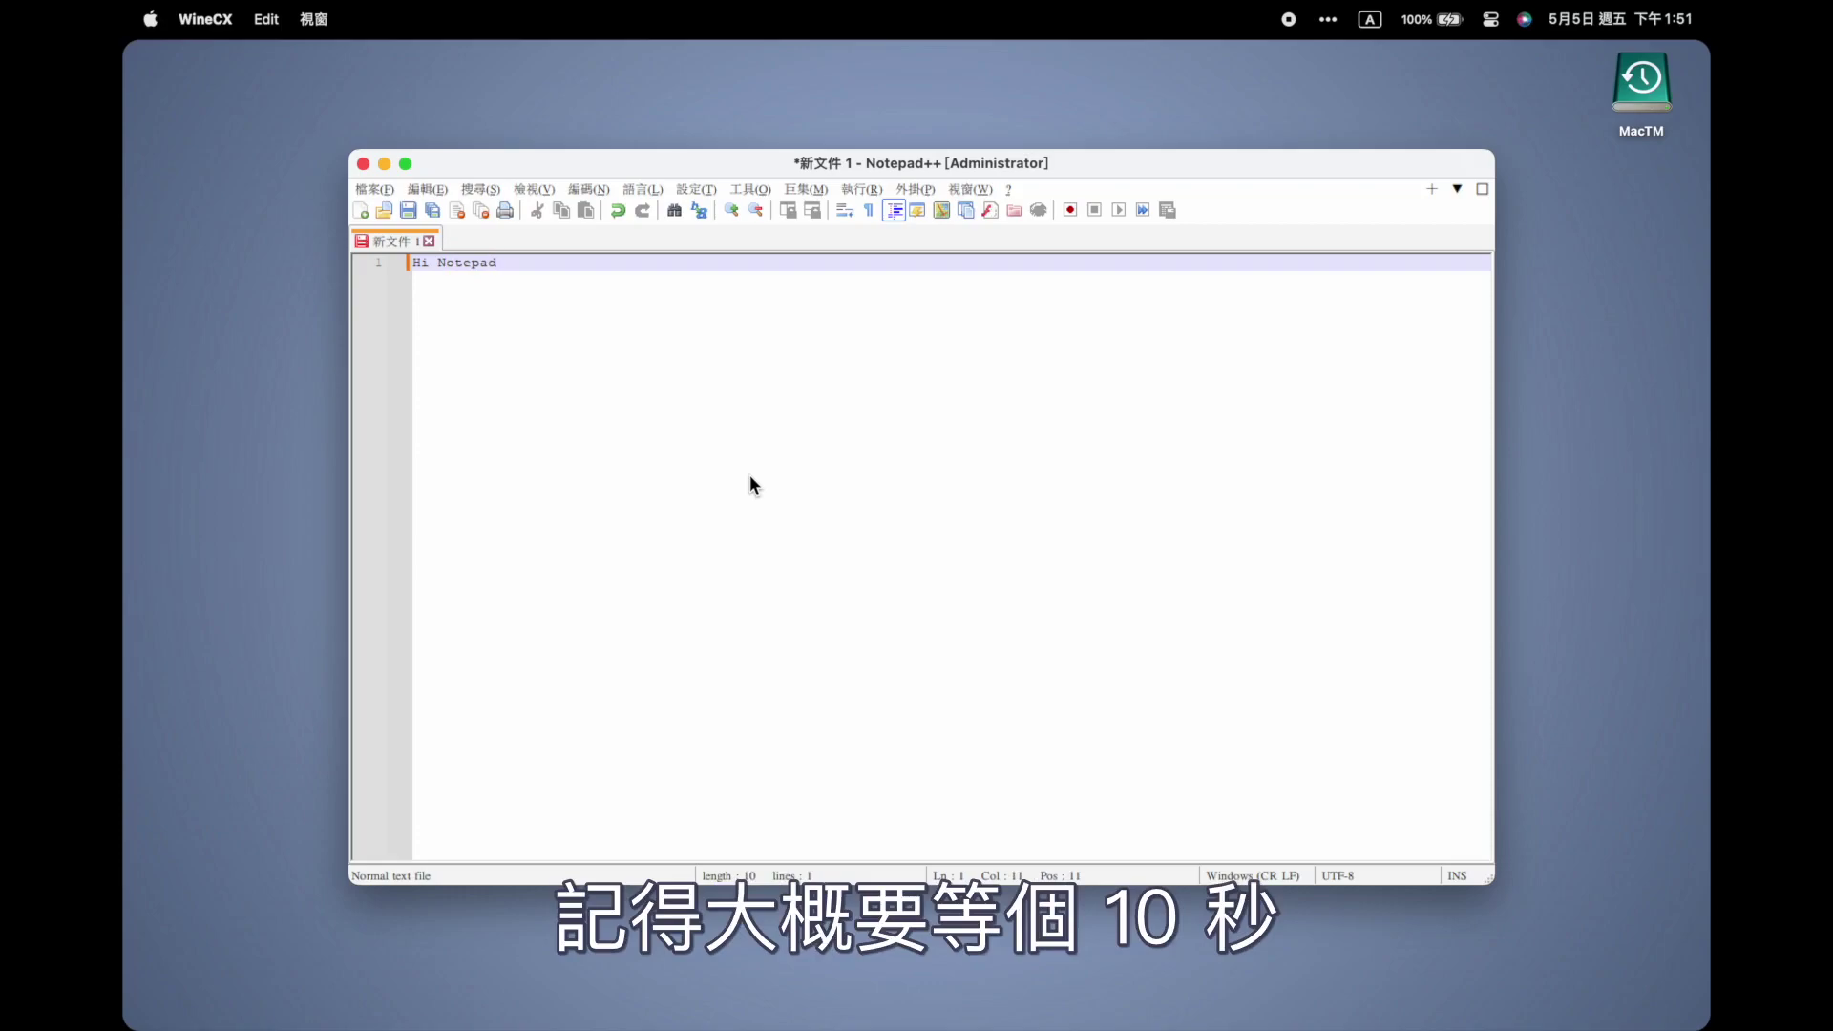
text(++)
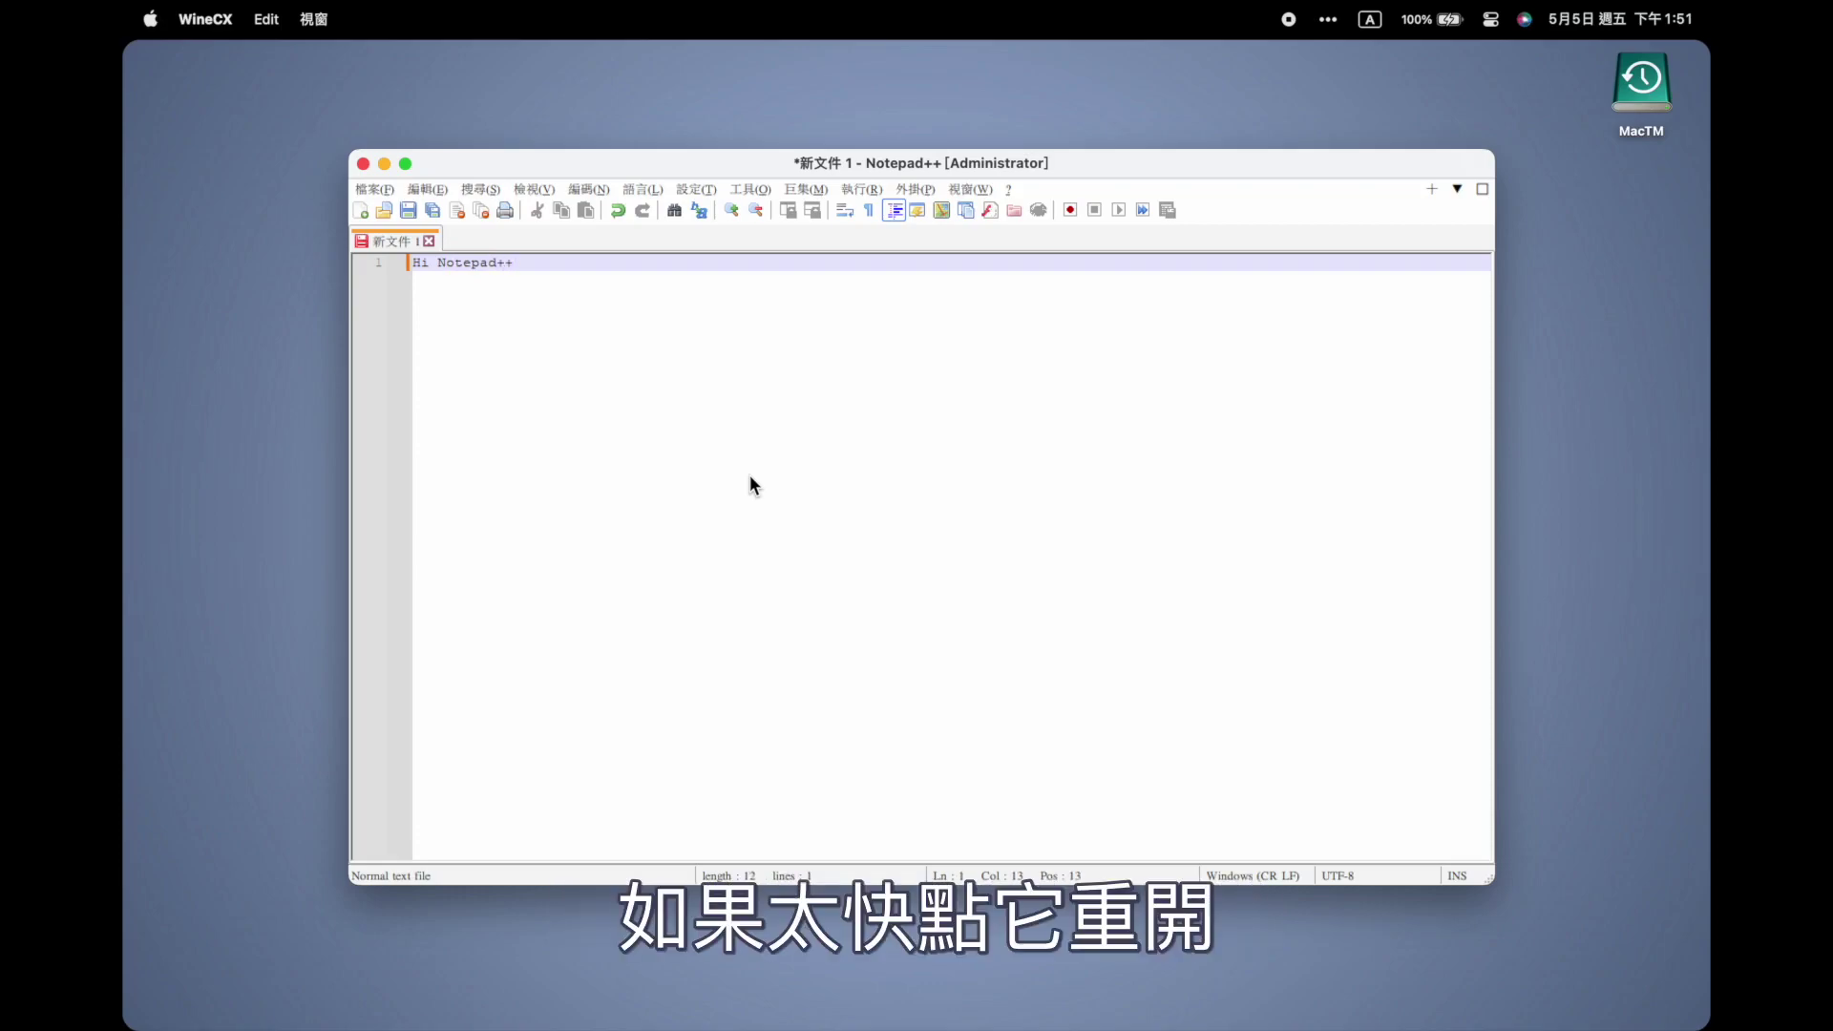
Step: Copy the "Hi Notepad++" text and paste it on lines 3 and 4, leaving line 2 blank
key(super+a)
key(super+c)
click(749, 474)
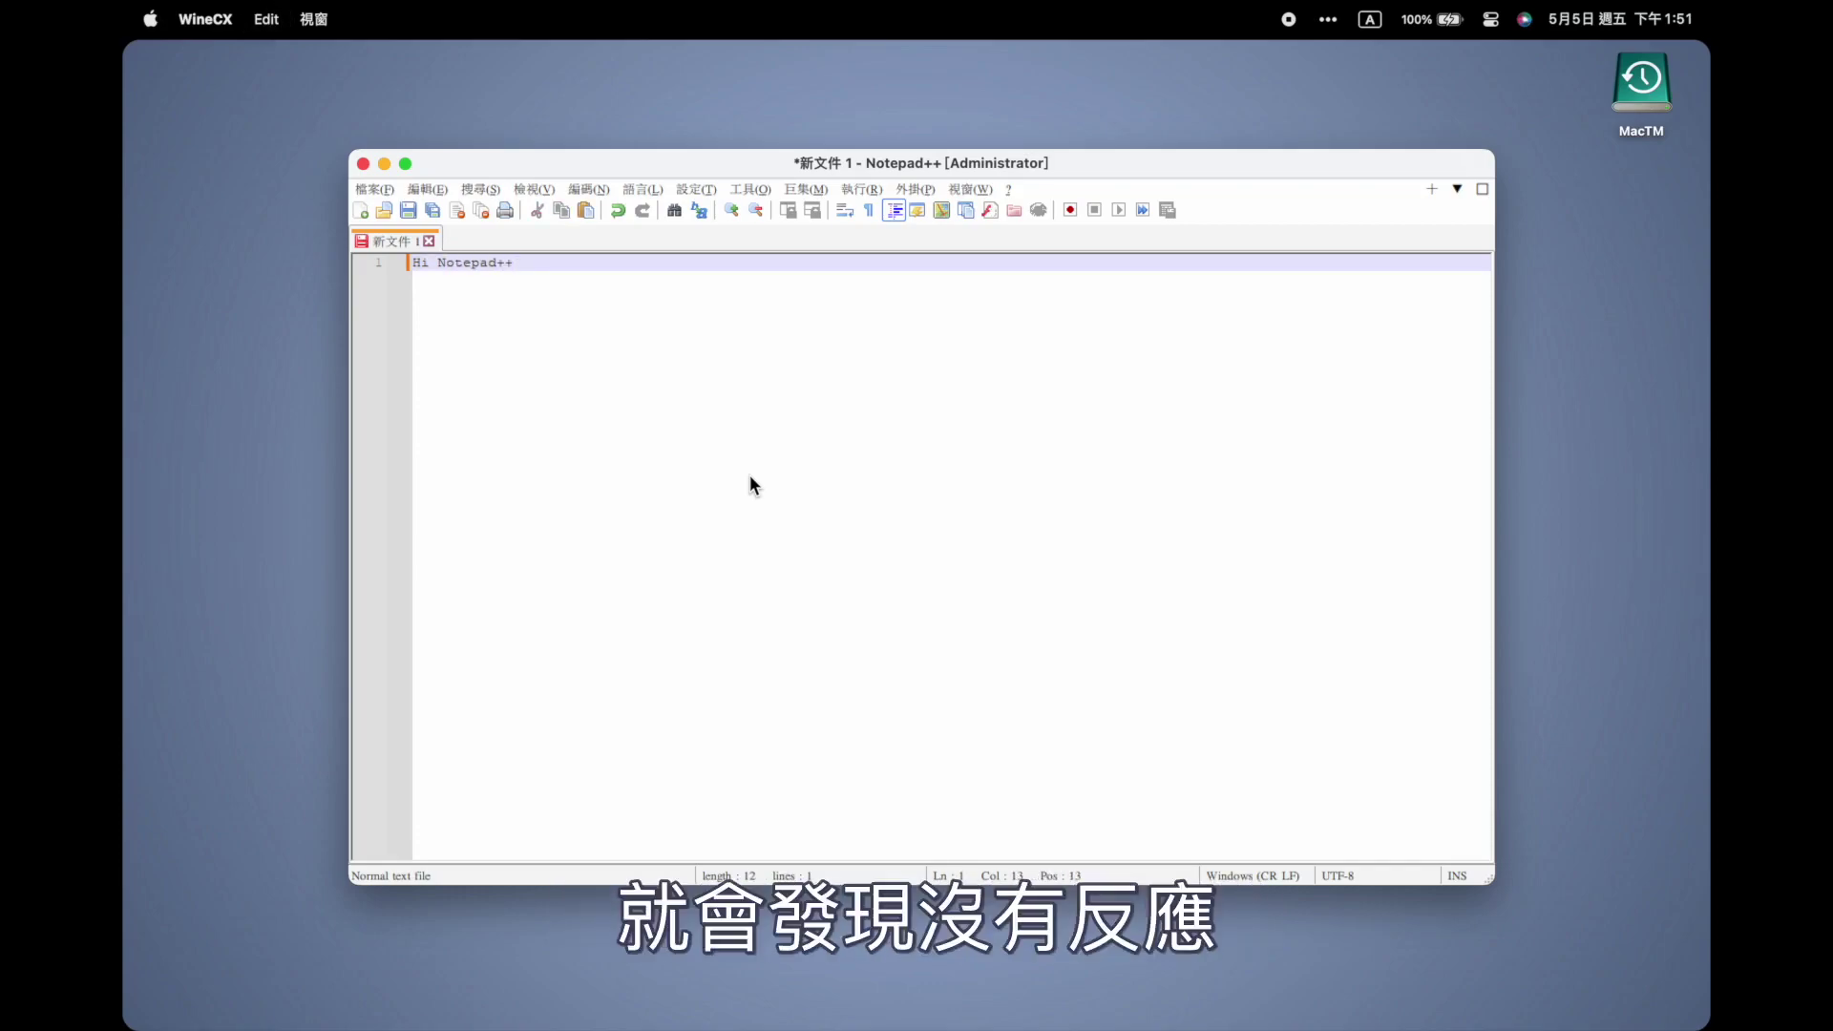
key(Return)
key(Return)
key(super+v)
key(Return)
key(super+v)
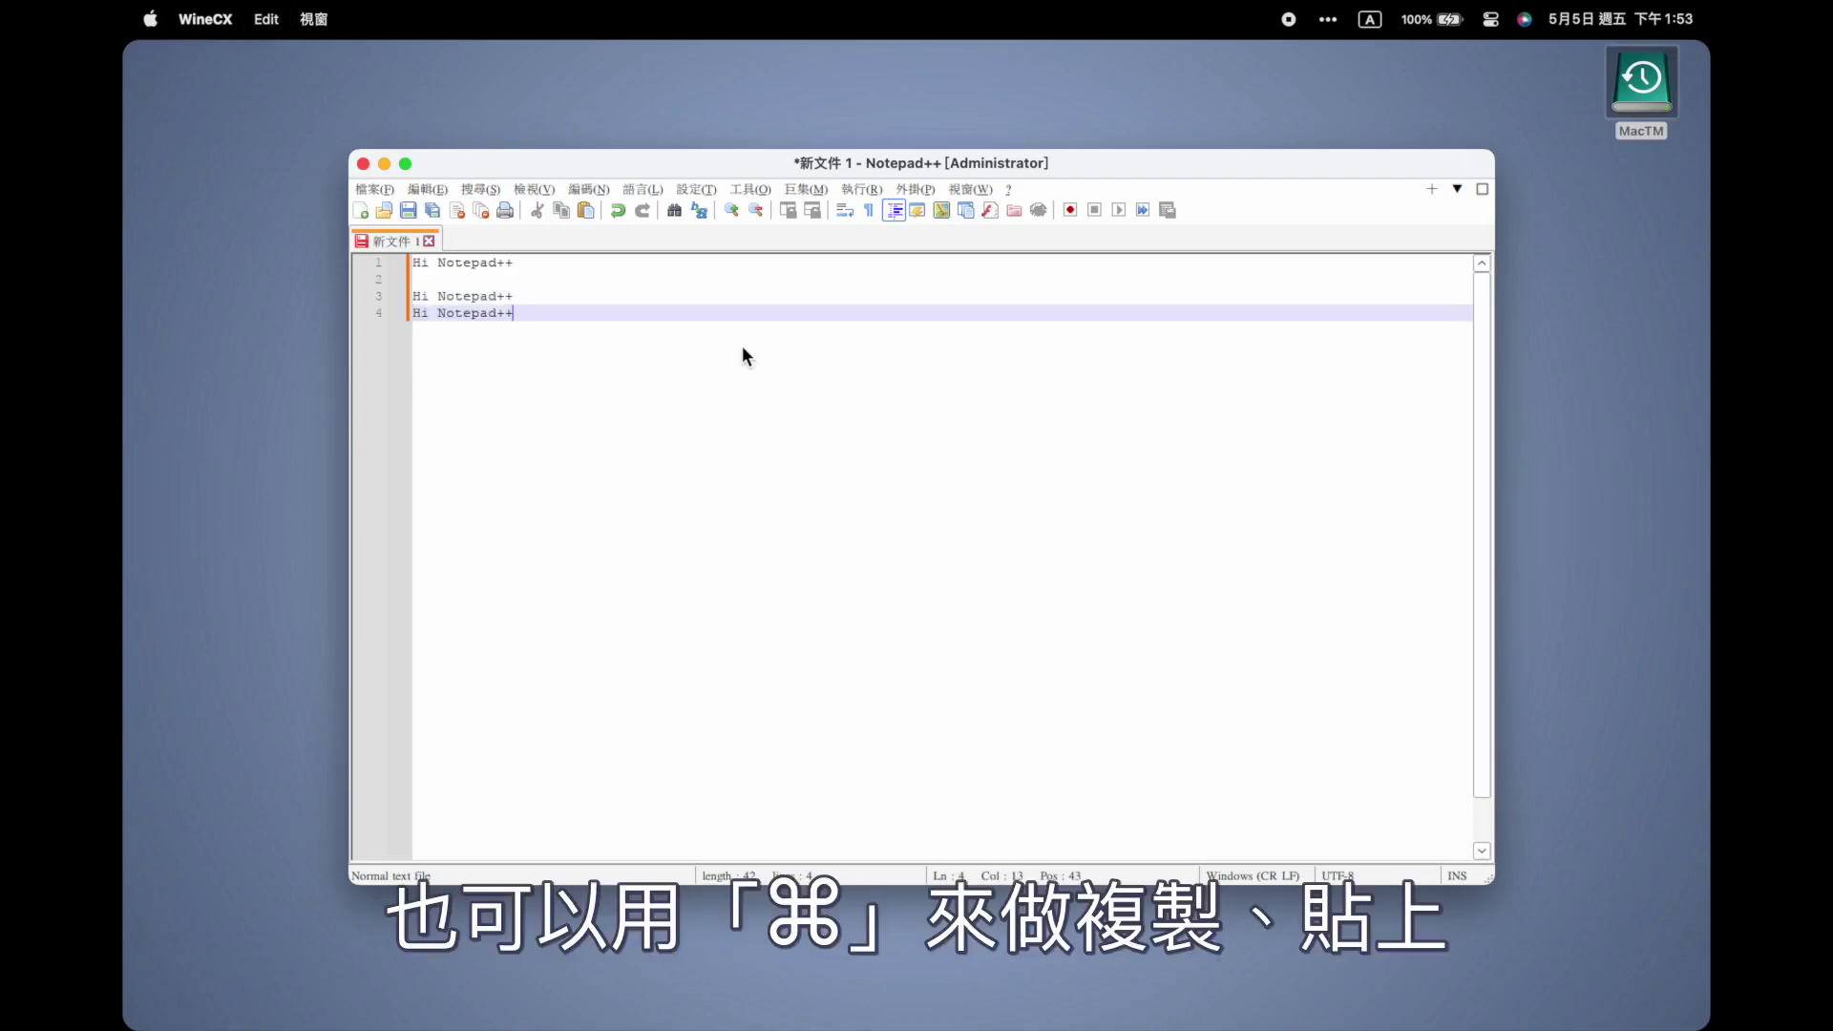
Step: Switch to the Chinese input method, enter Chinese test text ending in 方塊 on line 6, and close Notepad++
key(Return)
key(Return)
key(ctrl+space)
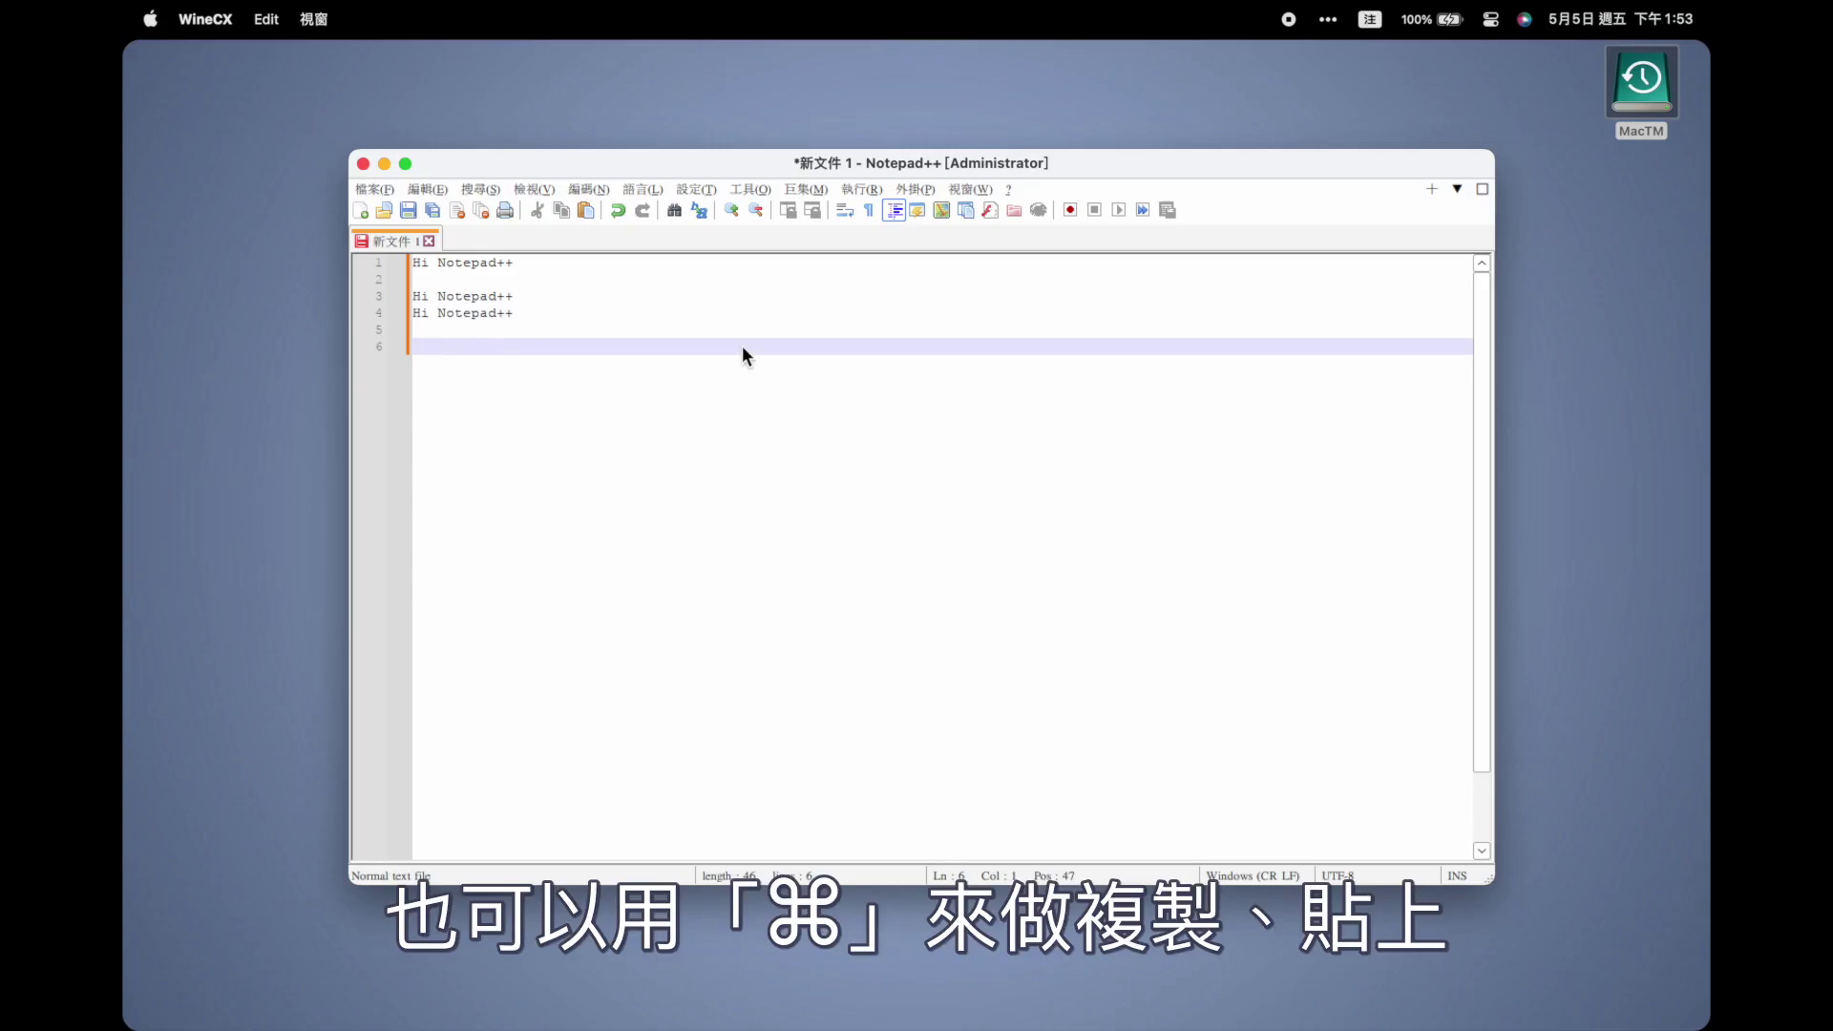
text(你好嗎)
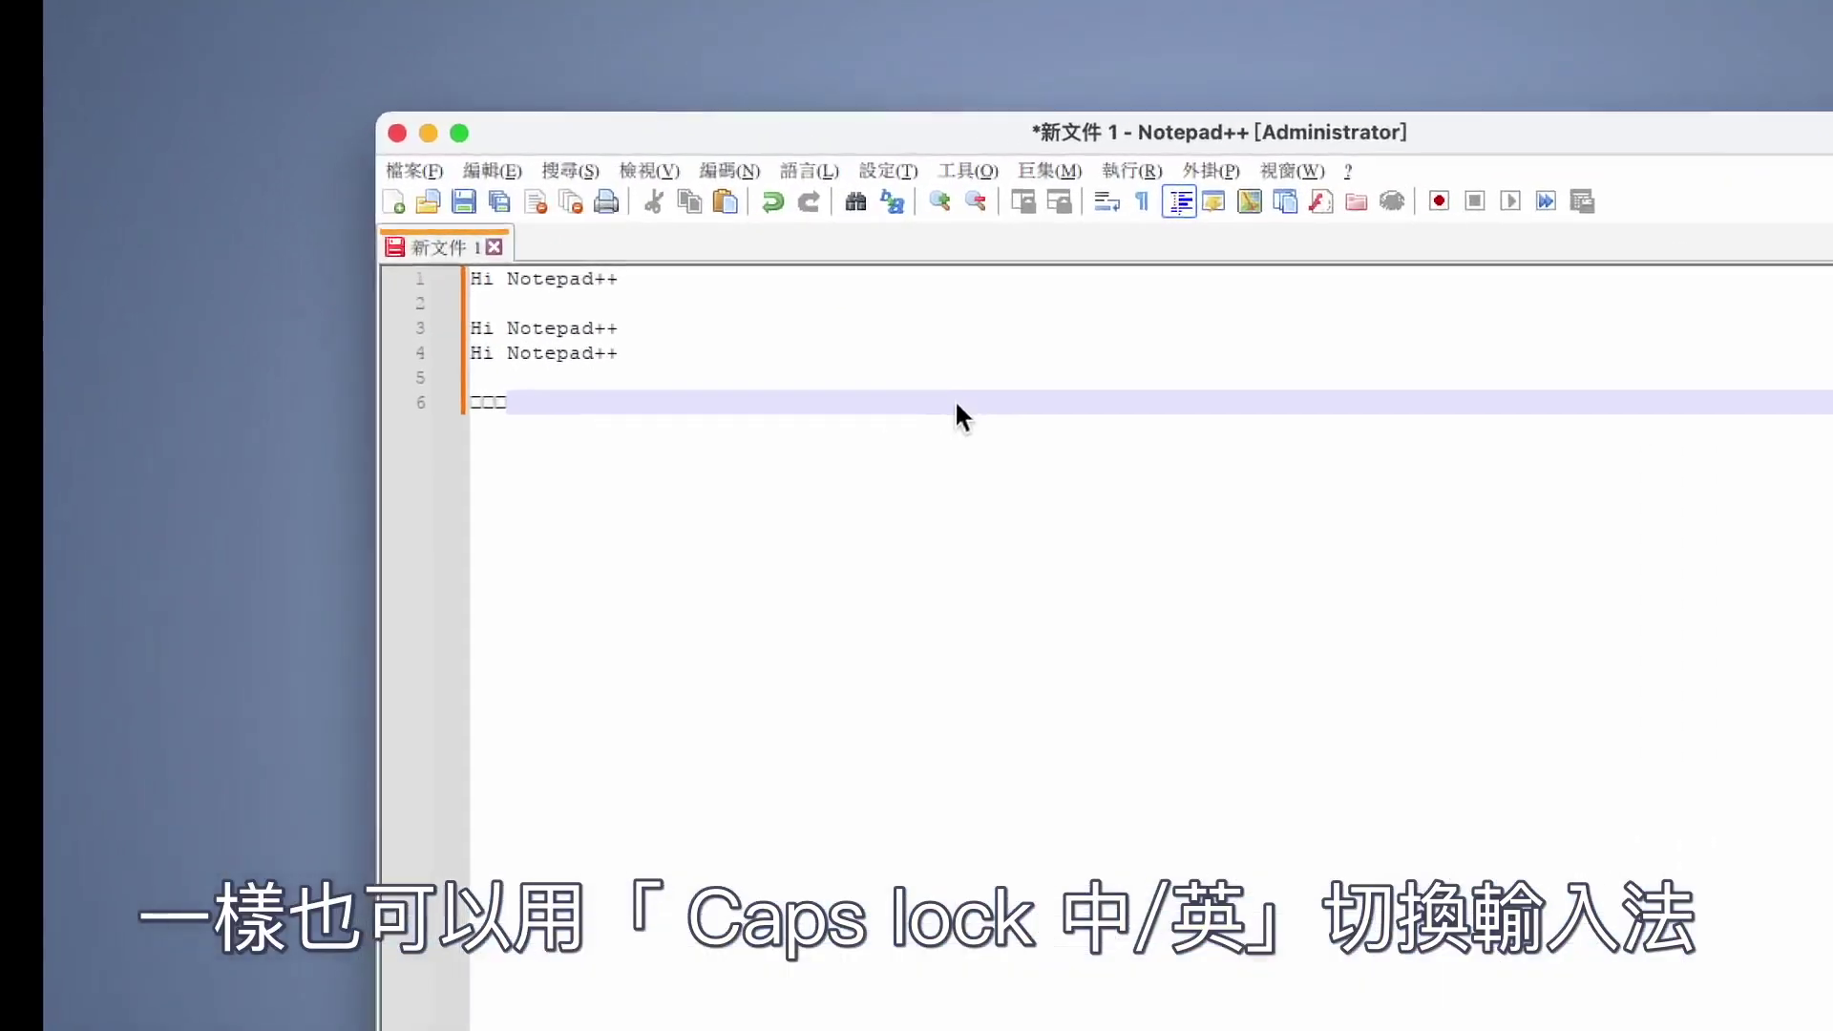
text(嗎方塊)
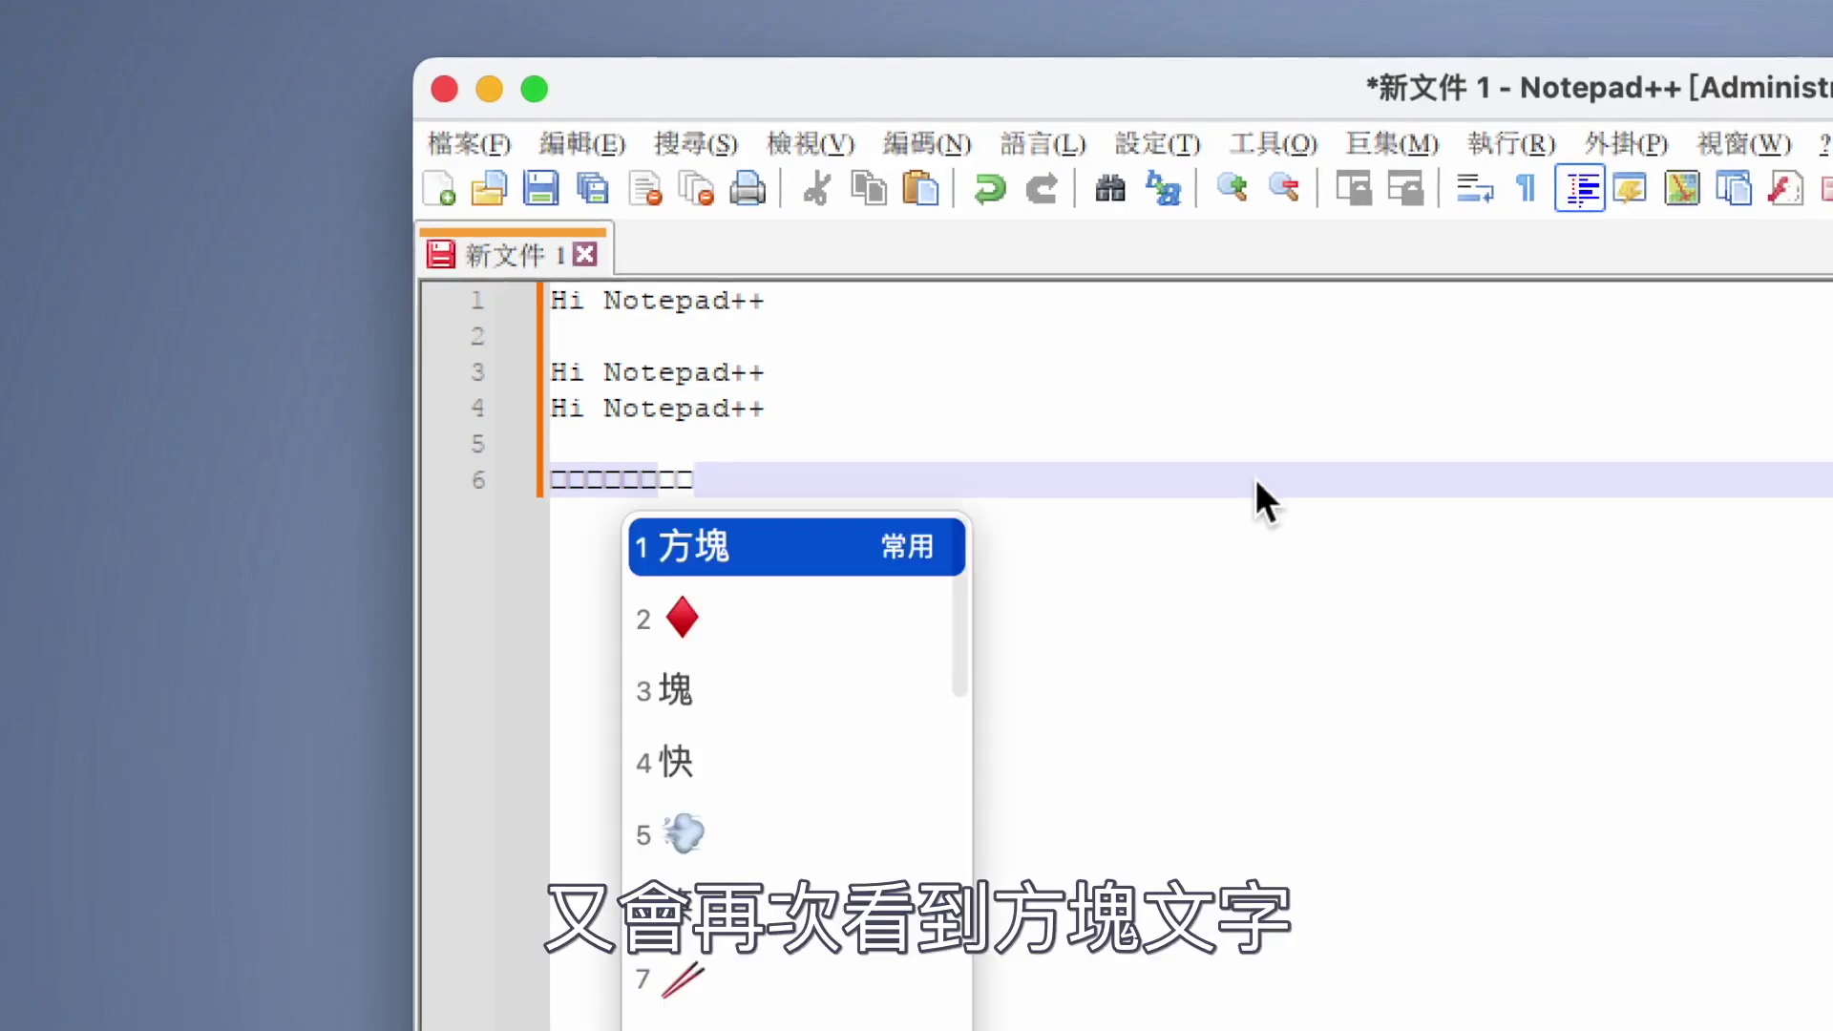
key(Return)
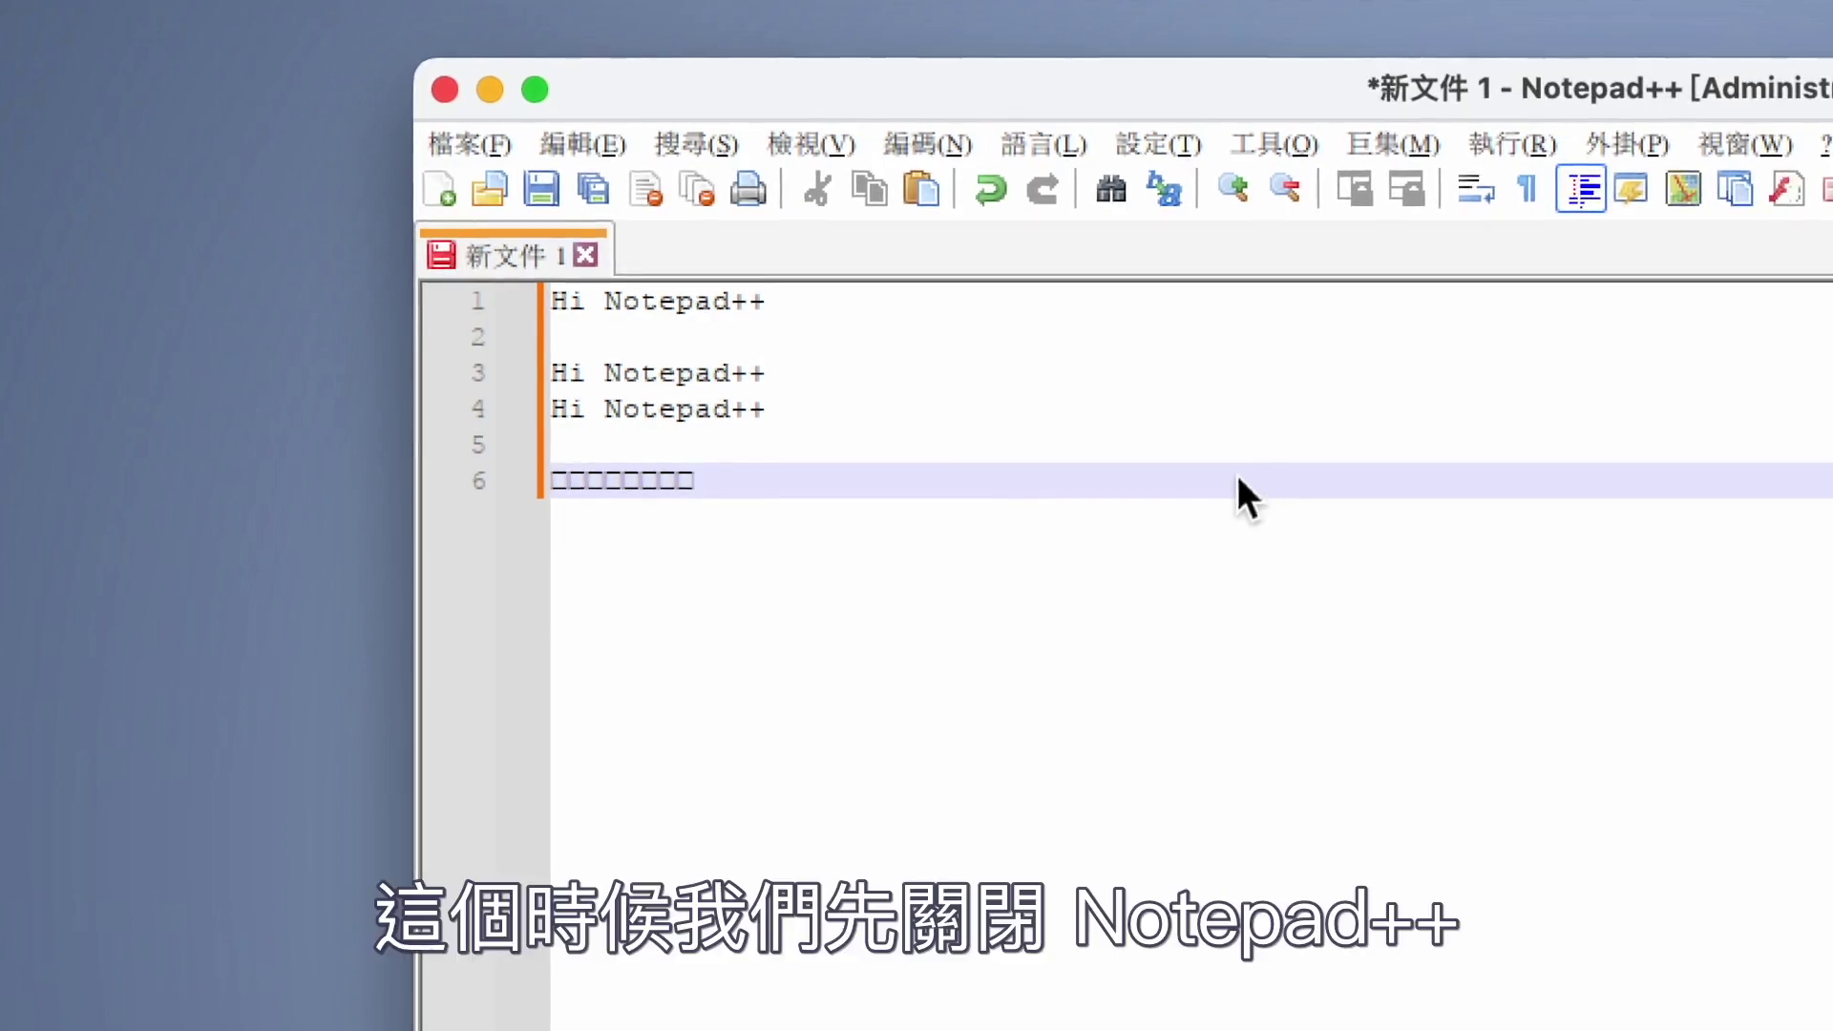
click(444, 89)
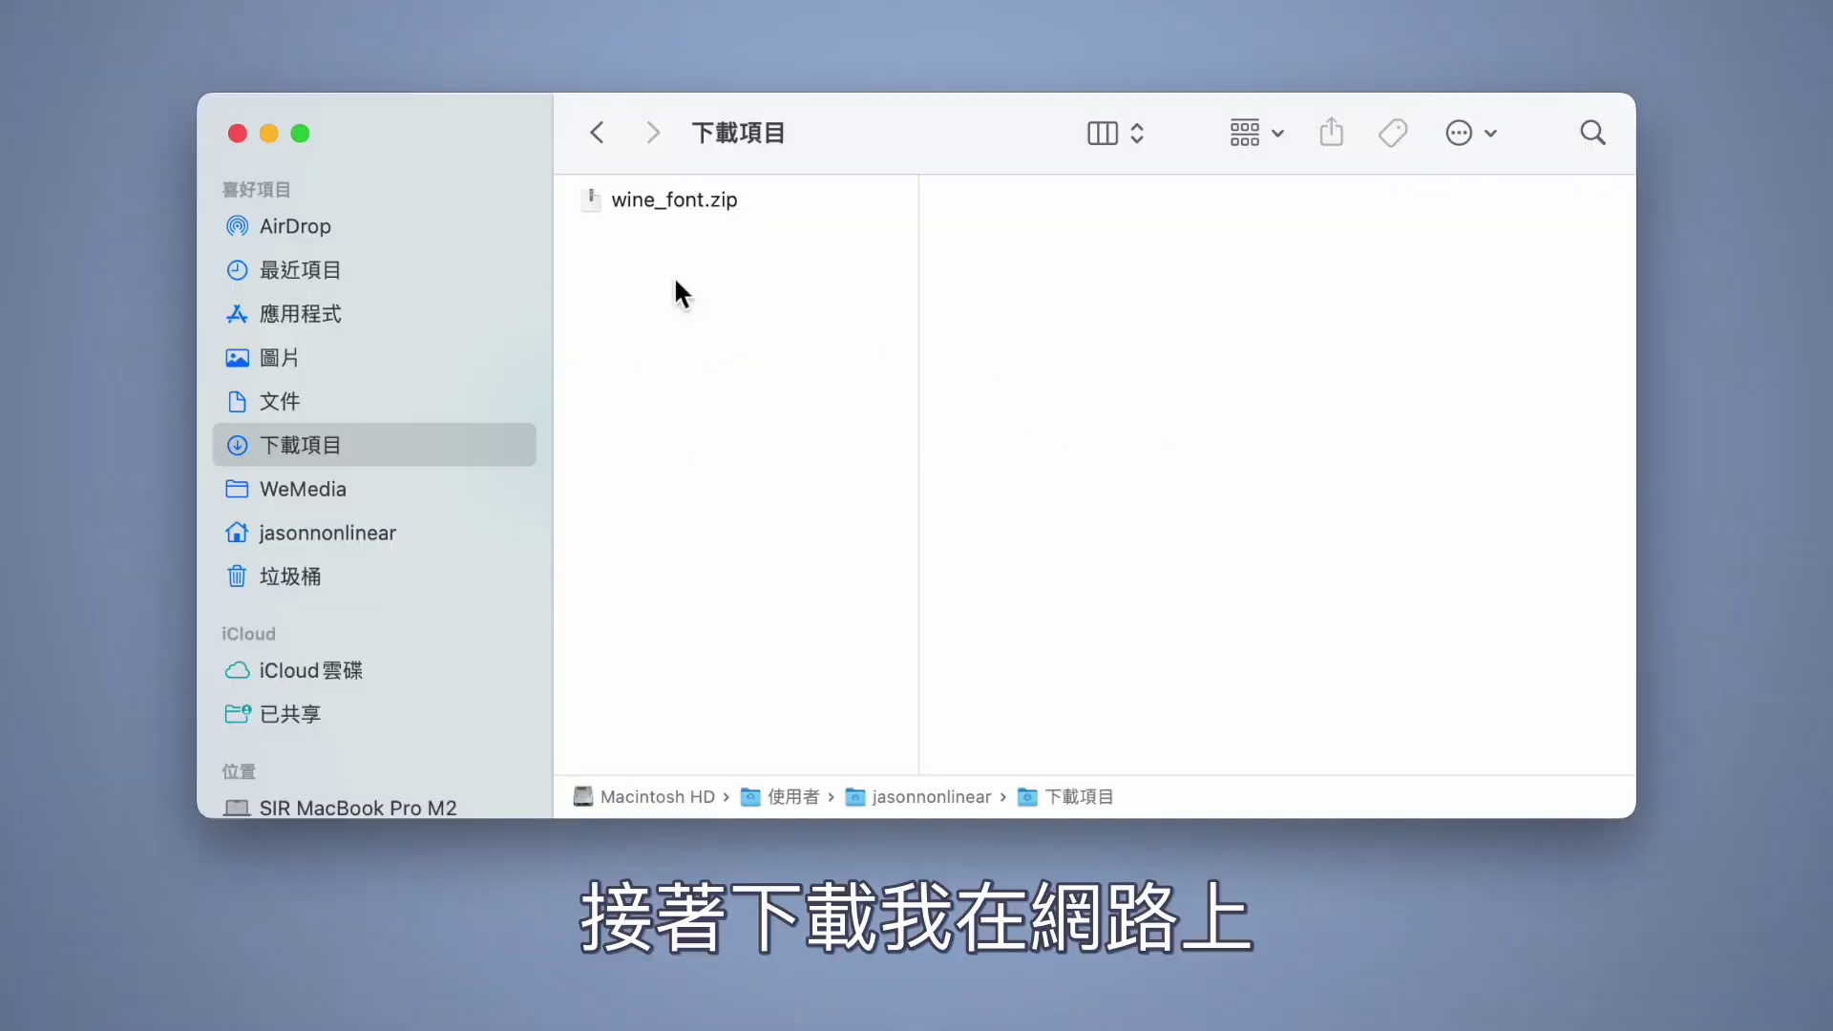
Step: Extract wine_font.zip in the downloads folder and copy the wqy-microhei.ttc font file from the wine_font folder
double_click(736, 199)
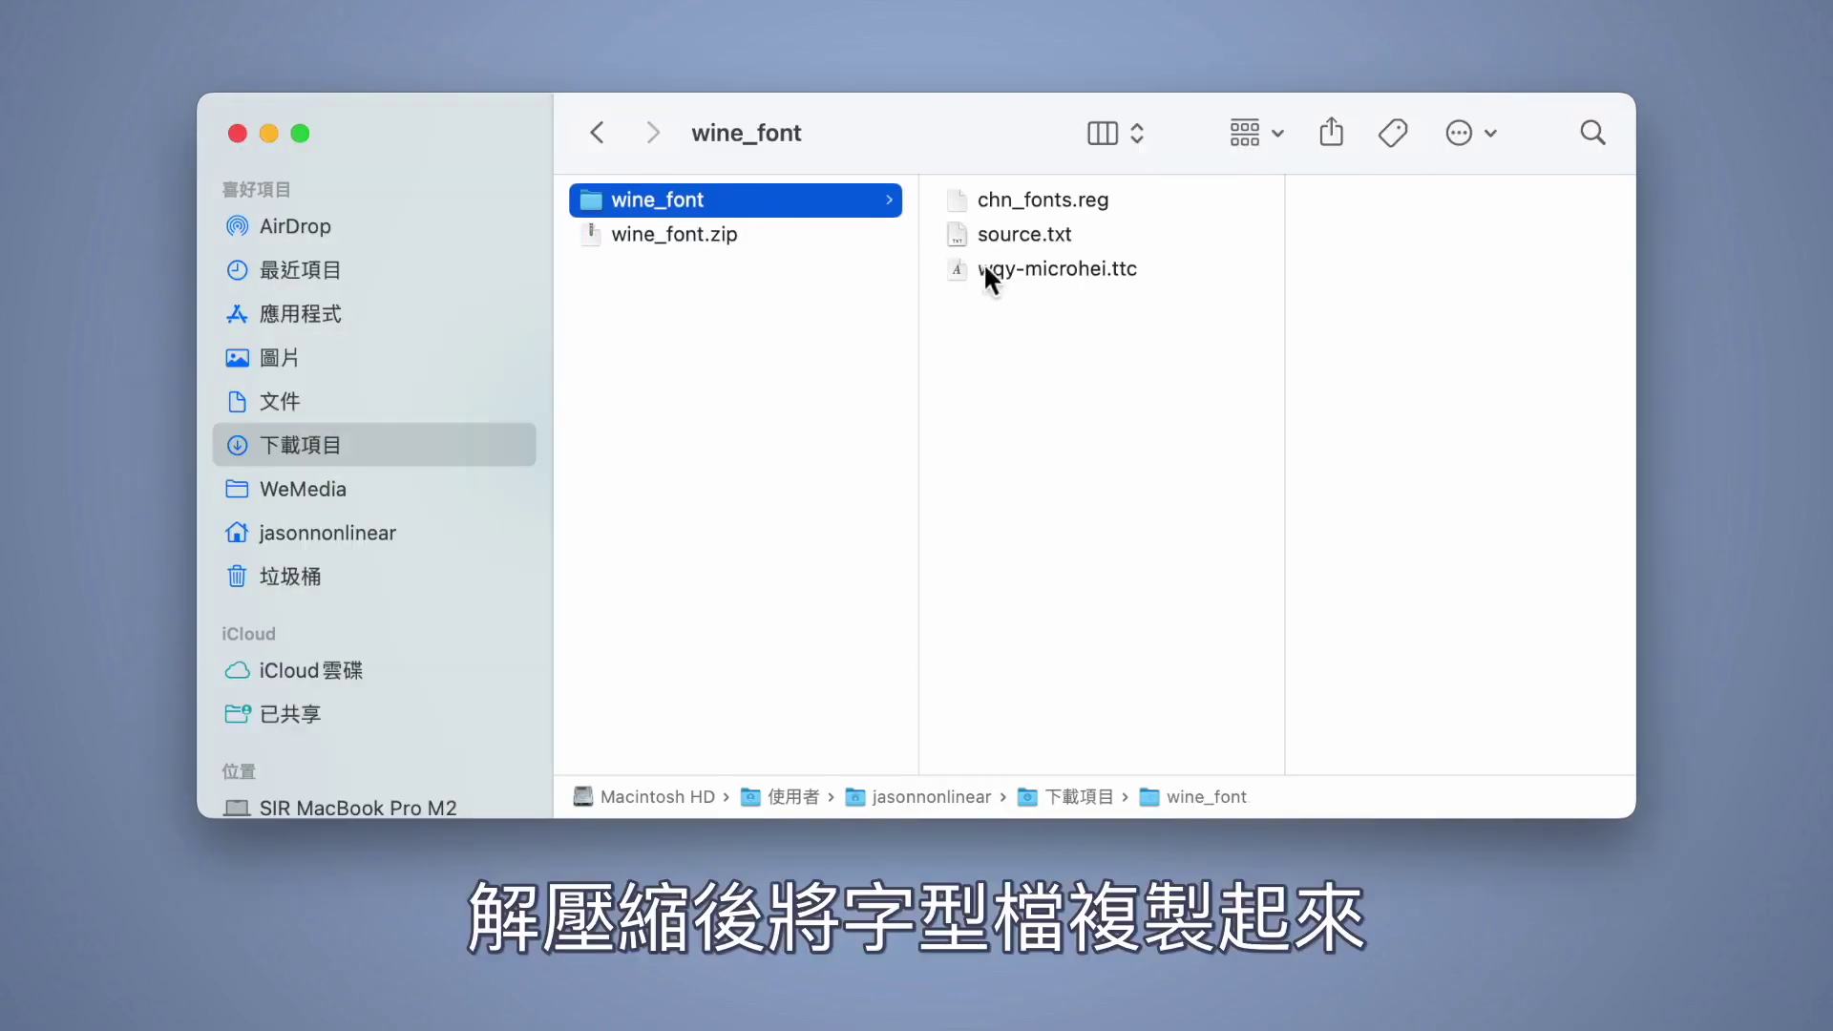
click(1018, 267)
right_click(1023, 269)
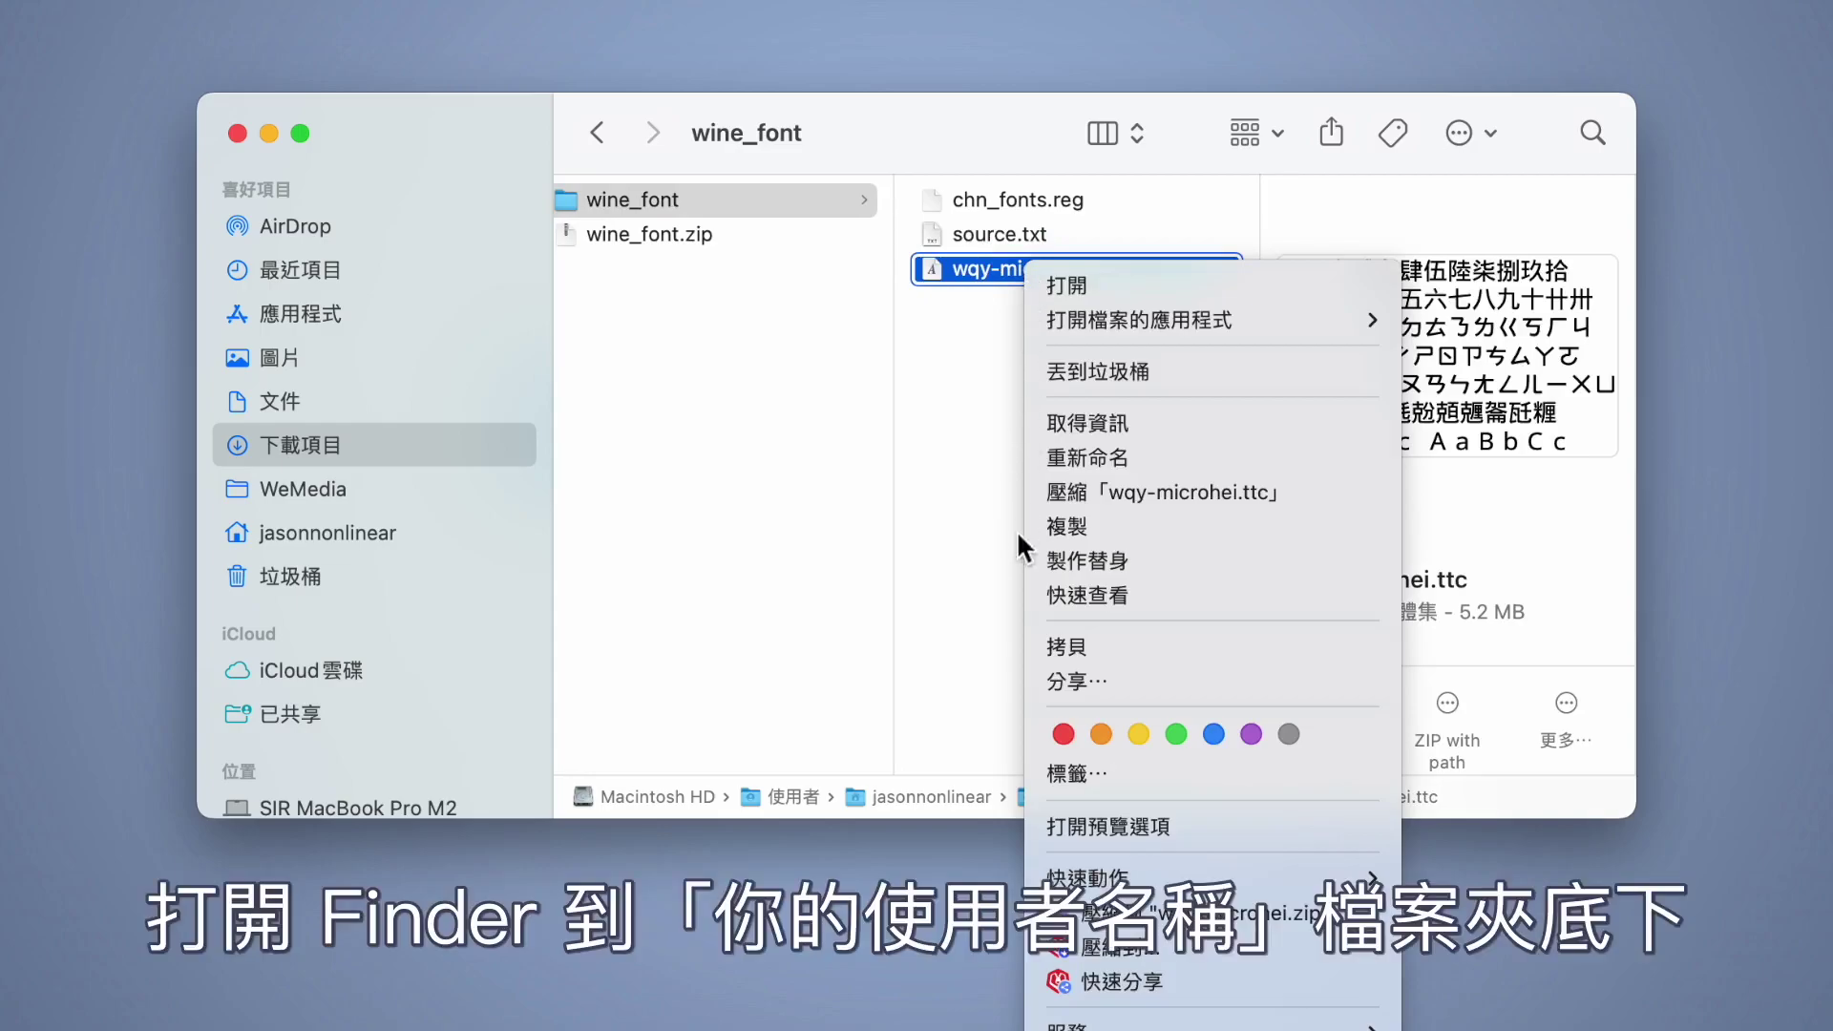
click(1049, 642)
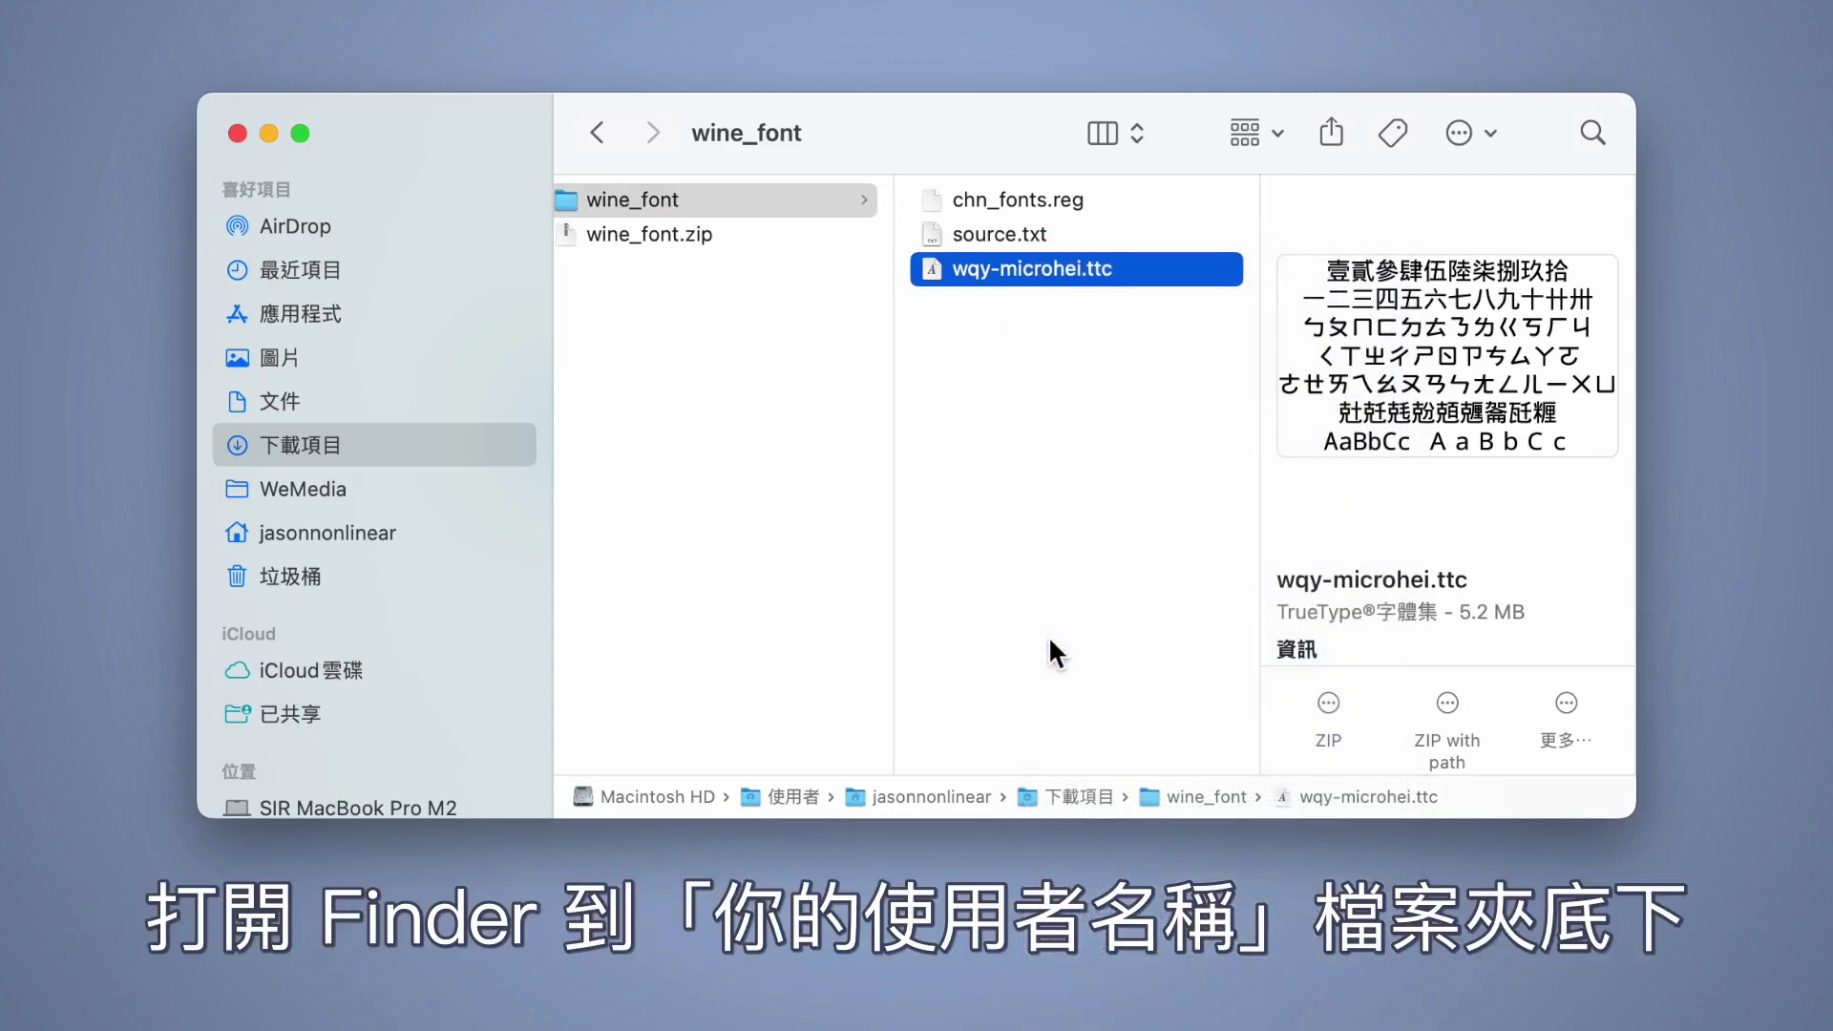
Step: Show the package contents of Notepadxx in the home folder's Applications/Wineskin folder
click(453, 540)
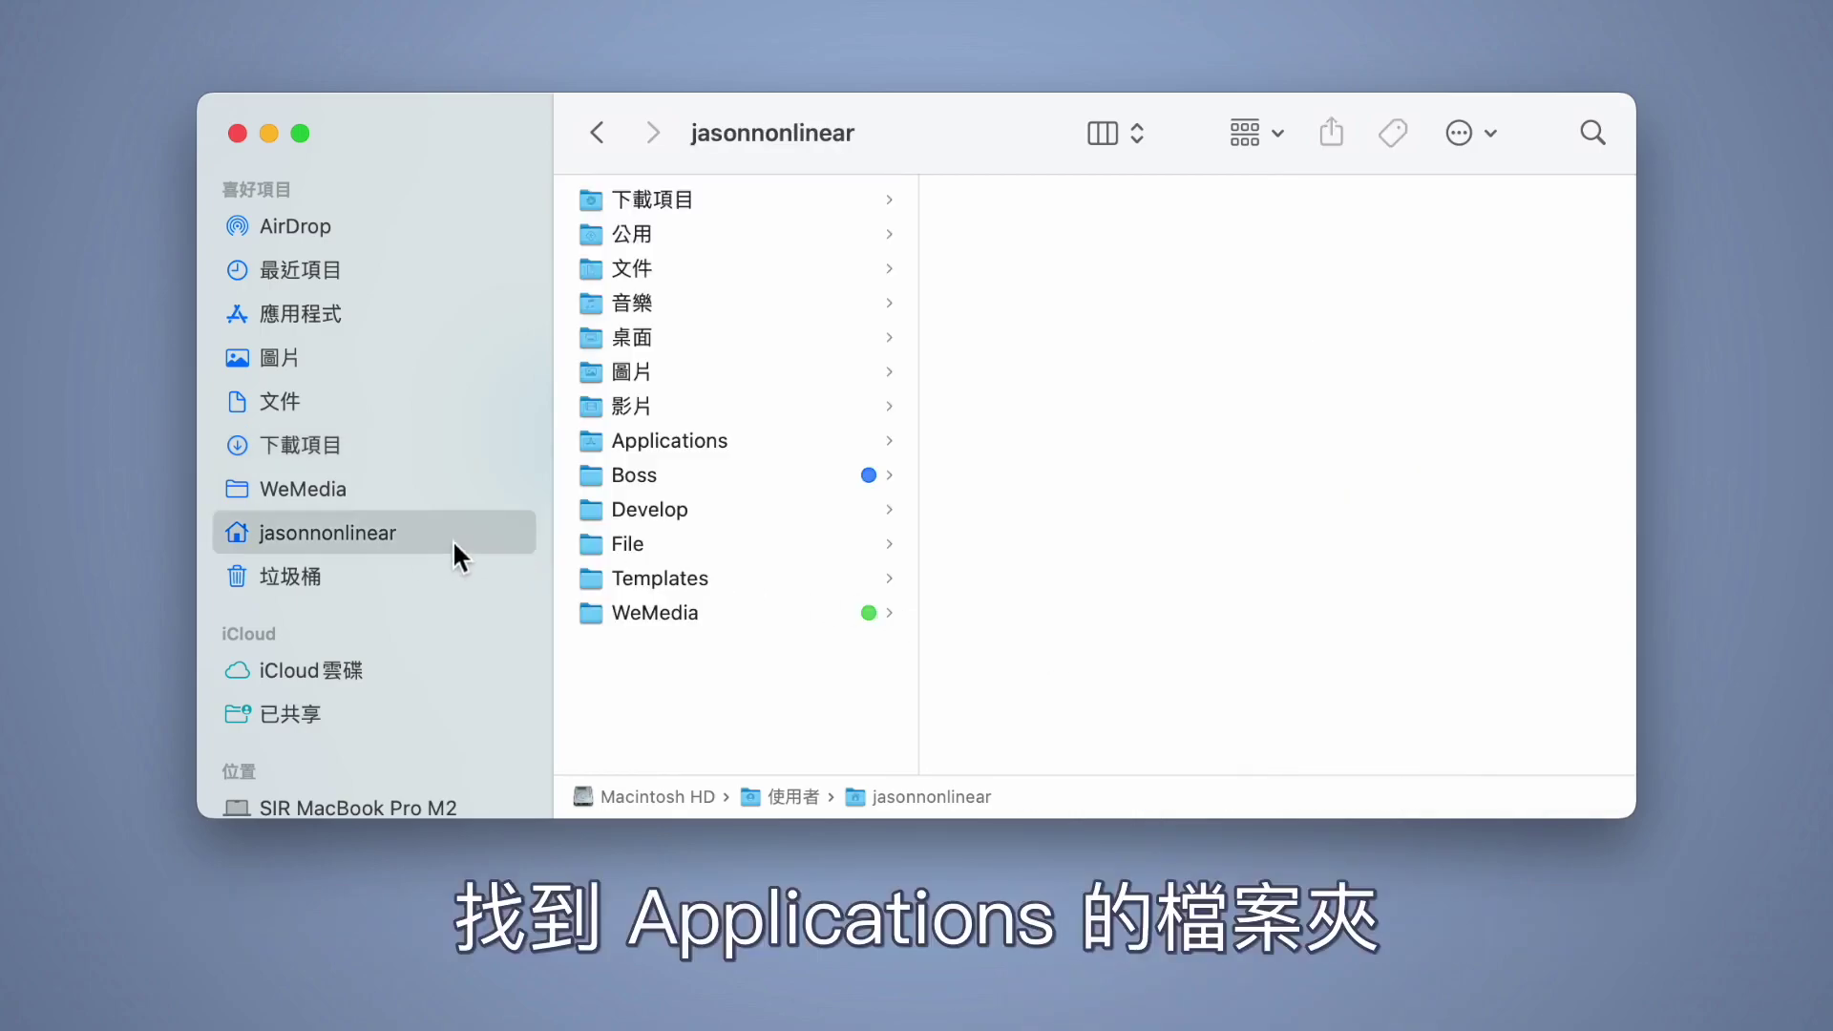
click(718, 440)
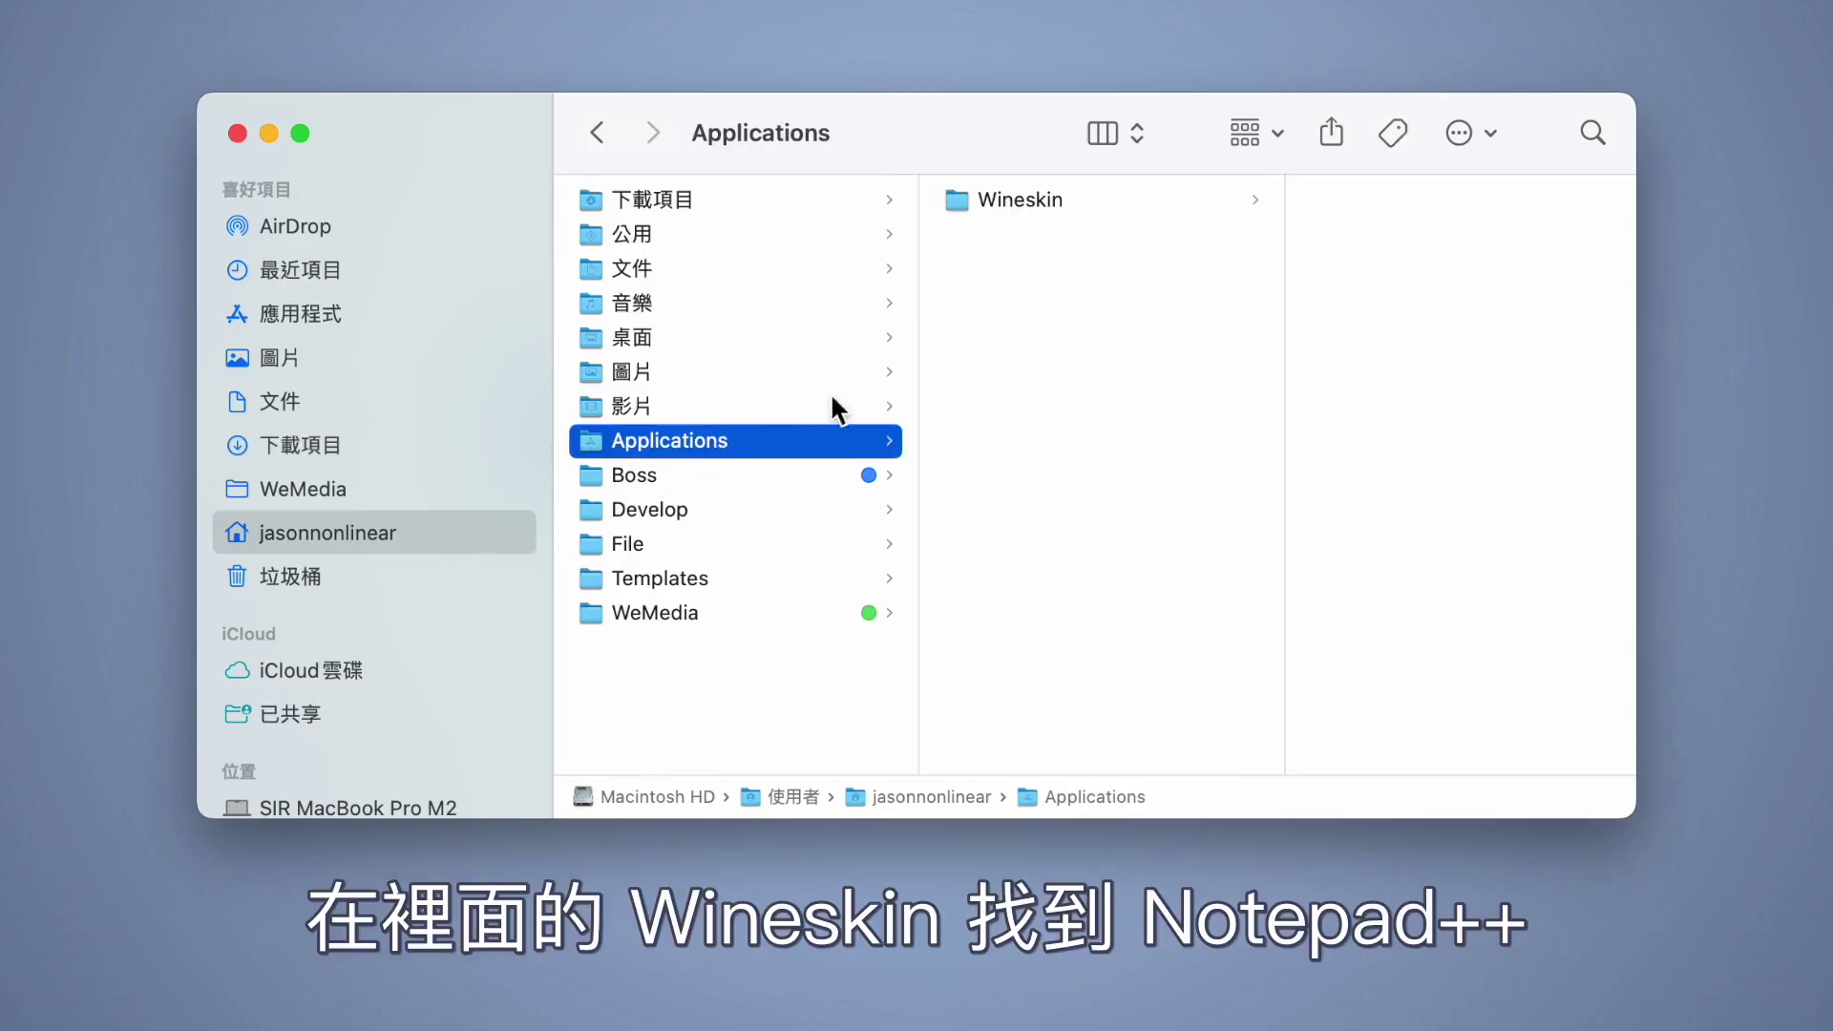
click(1128, 202)
click(1194, 195)
right_click(1194, 194)
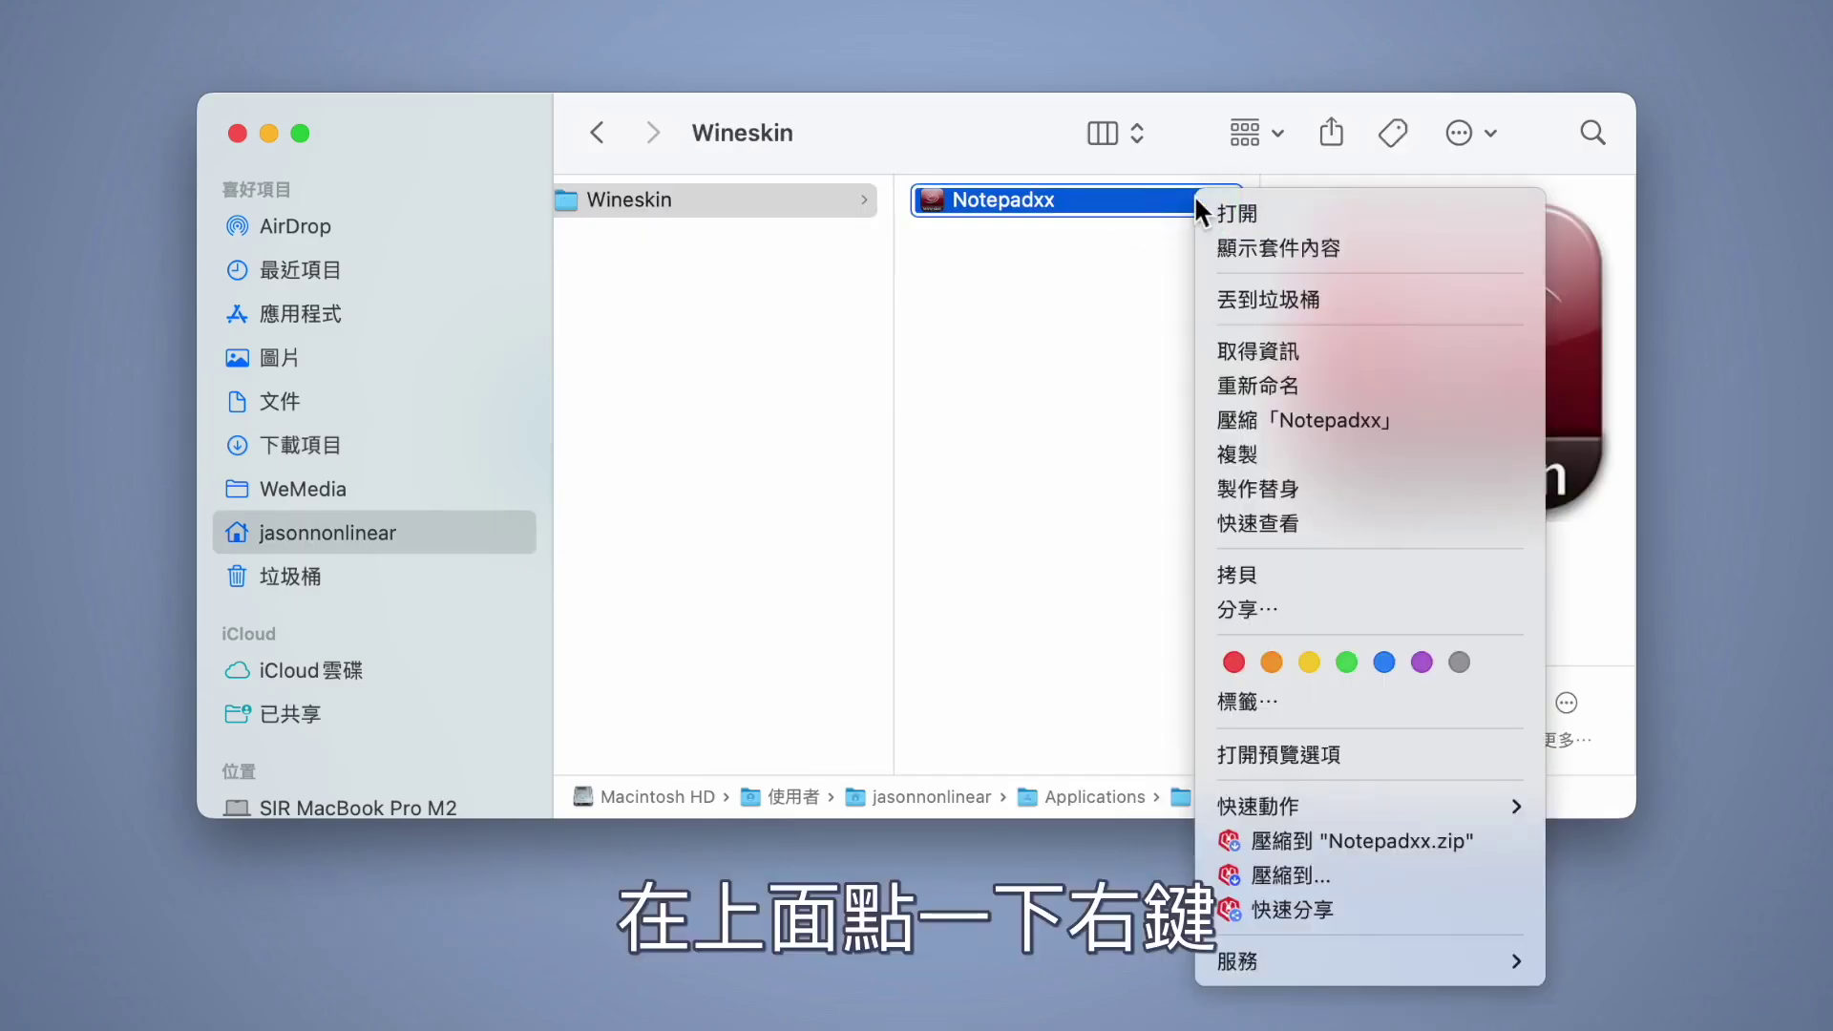
click(1394, 250)
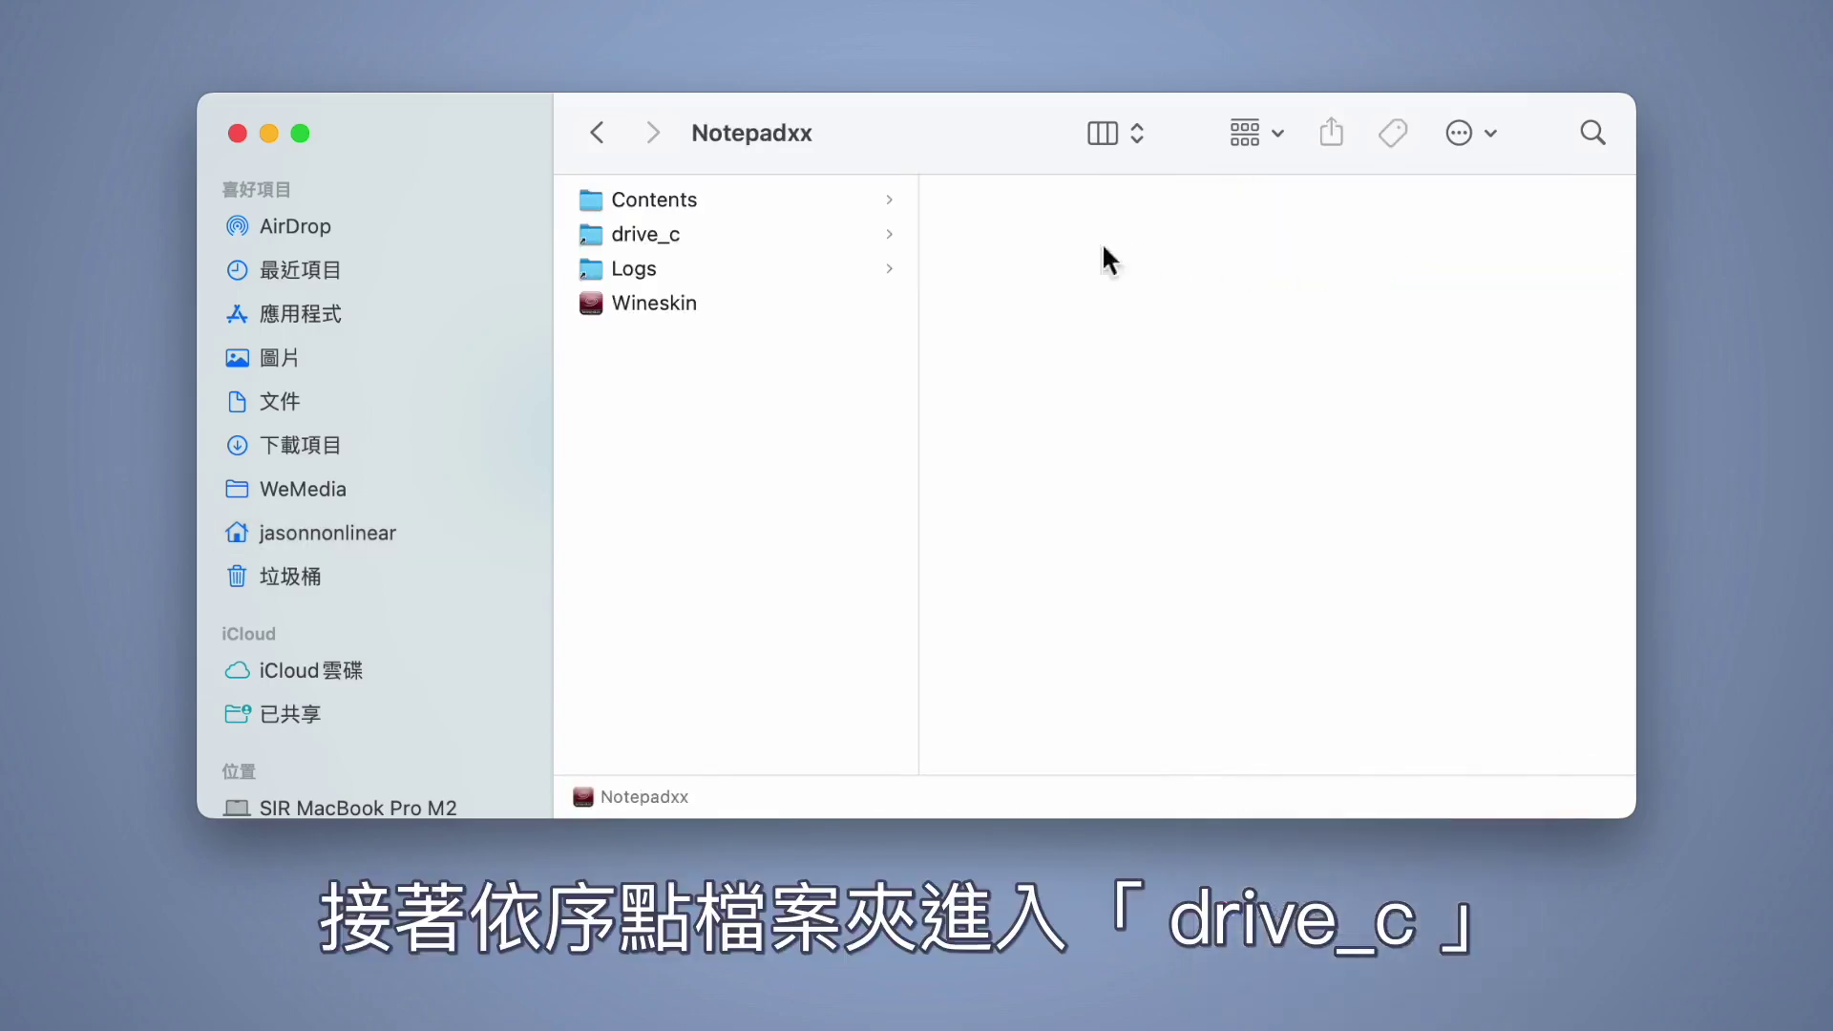
Step: Paste the copied wqy-microhei.ttc font into the drive_c/windows/Fonts folder of the Notepadxx package
click(860, 239)
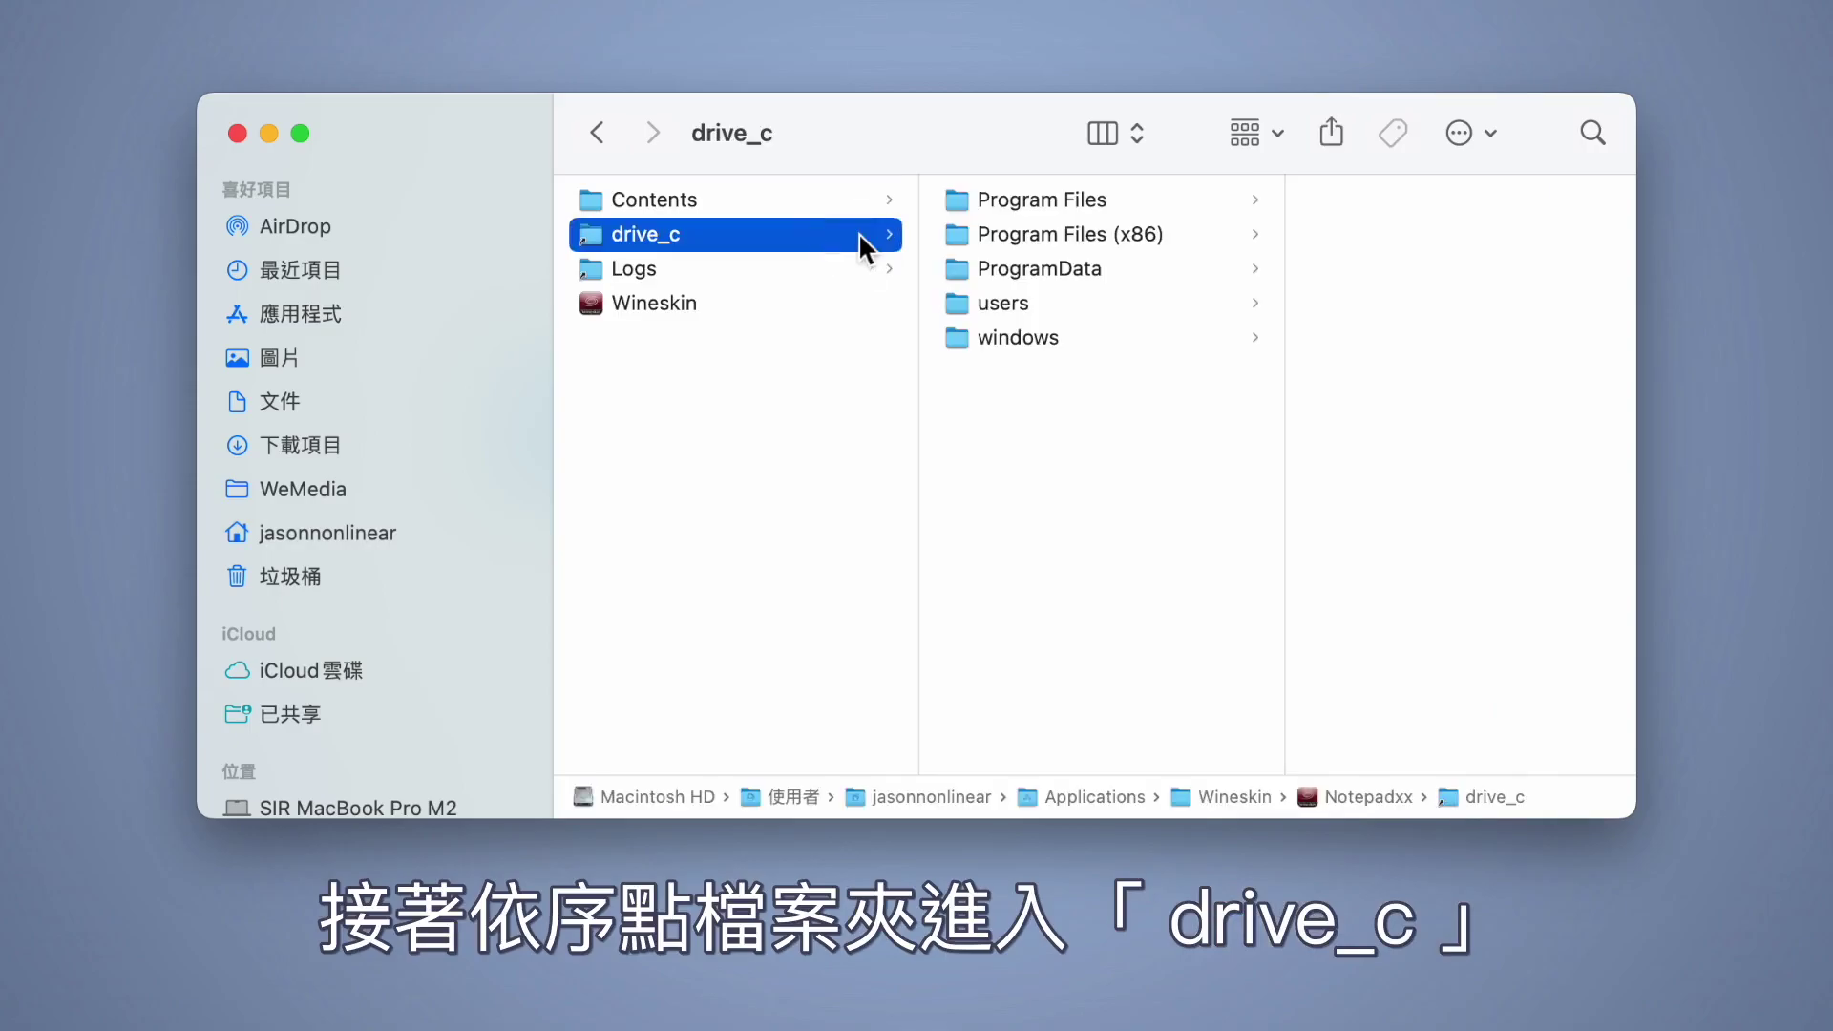
click(1088, 342)
click(1389, 234)
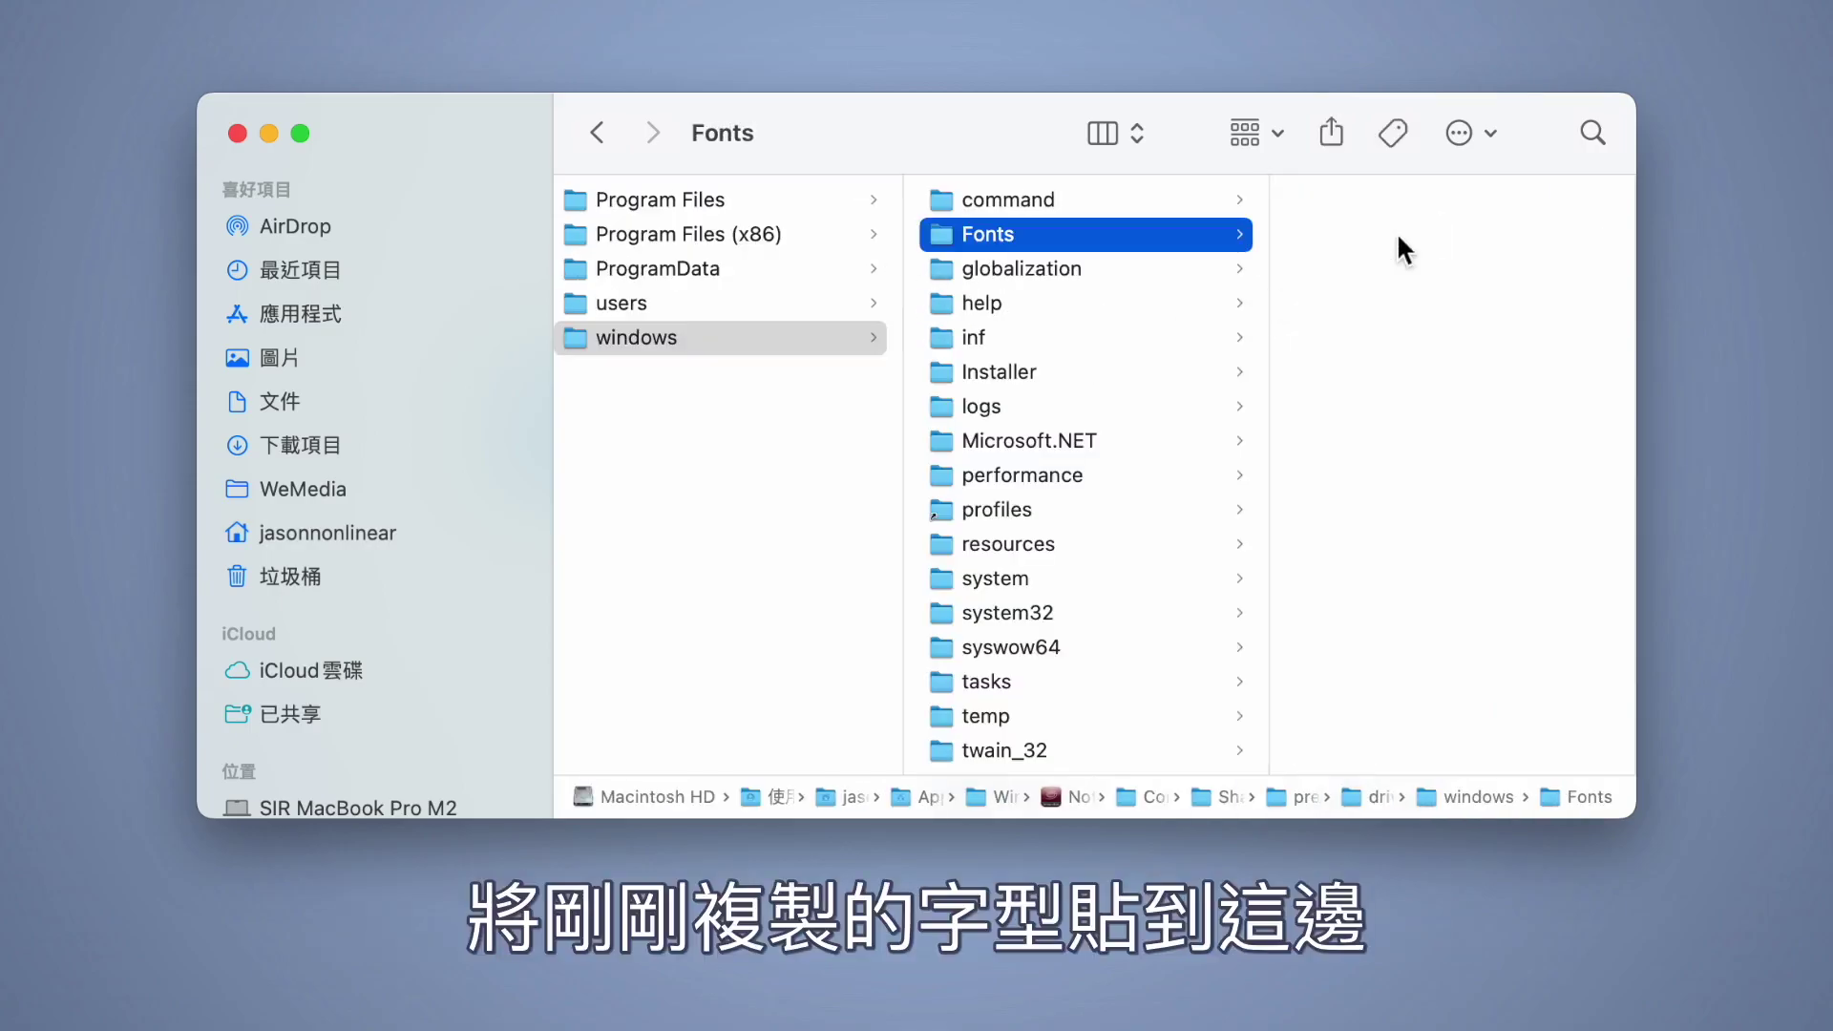
key(super+v)
Step: Return to the package's top level, launch Wineskin and open the Registry Editor (regedit) from its advanced tools
scroll(1125, 239, left, 5)
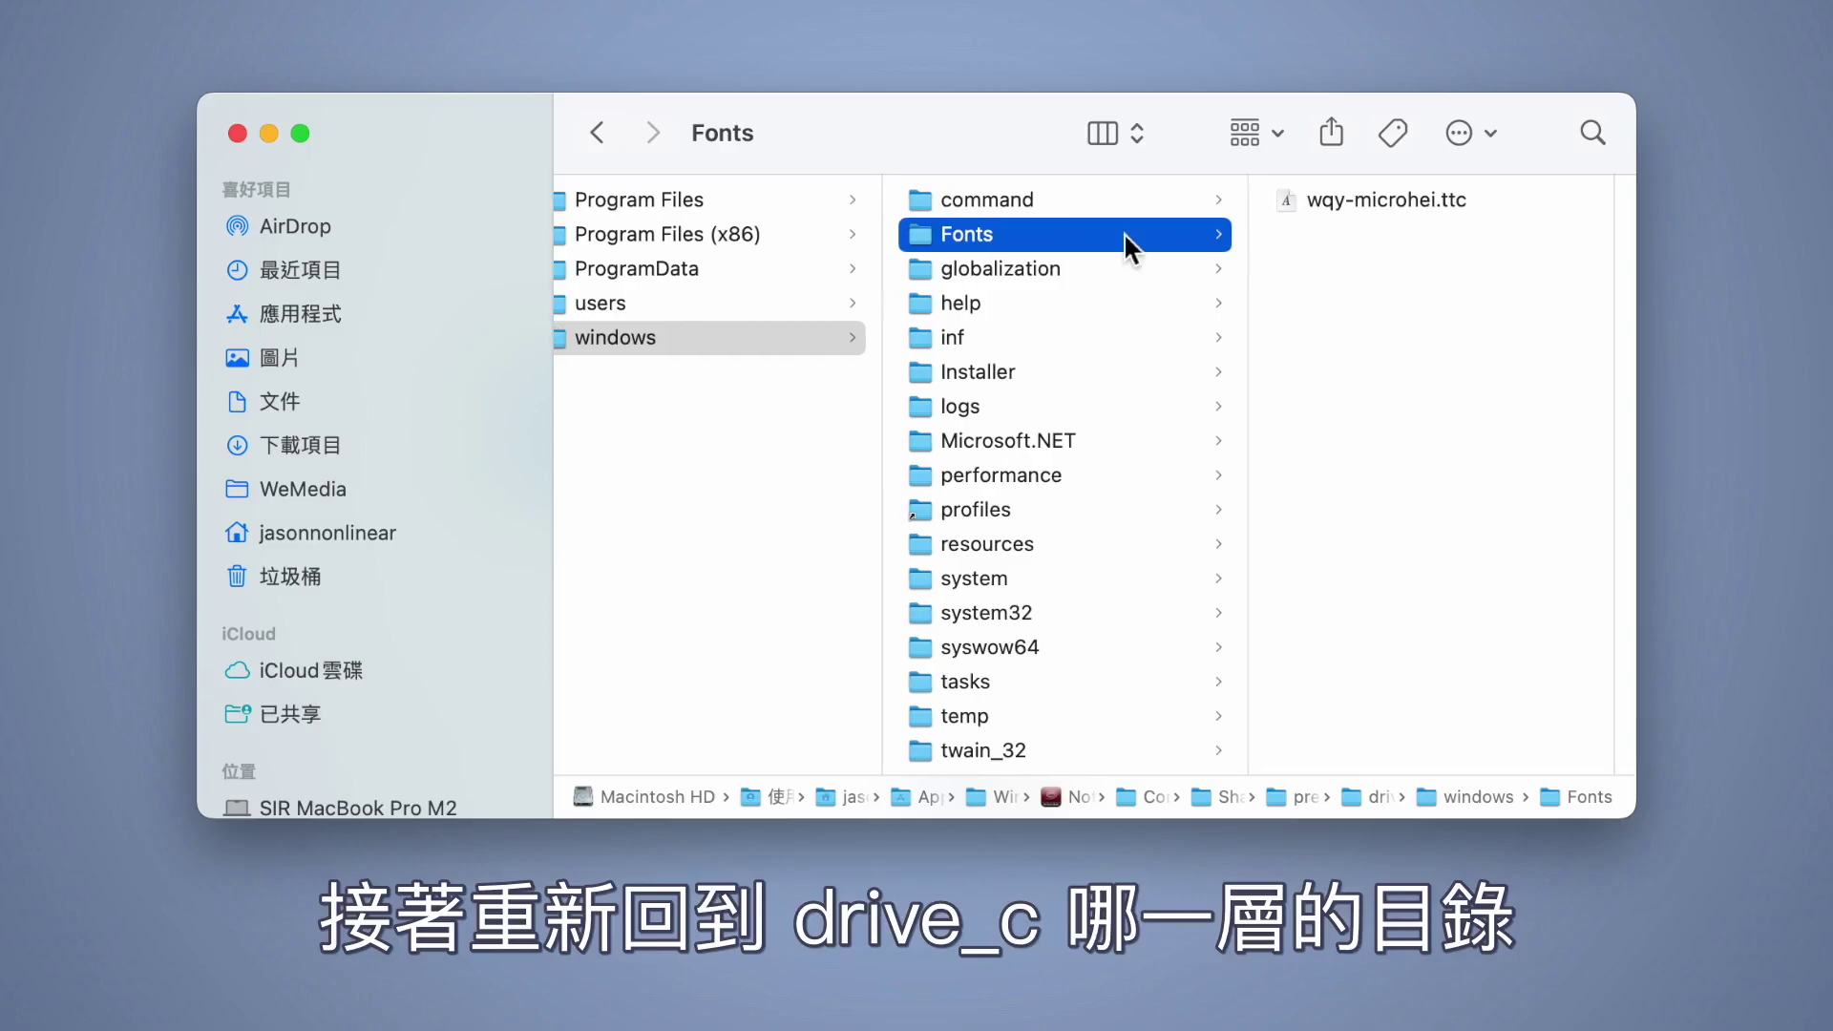
click(757, 378)
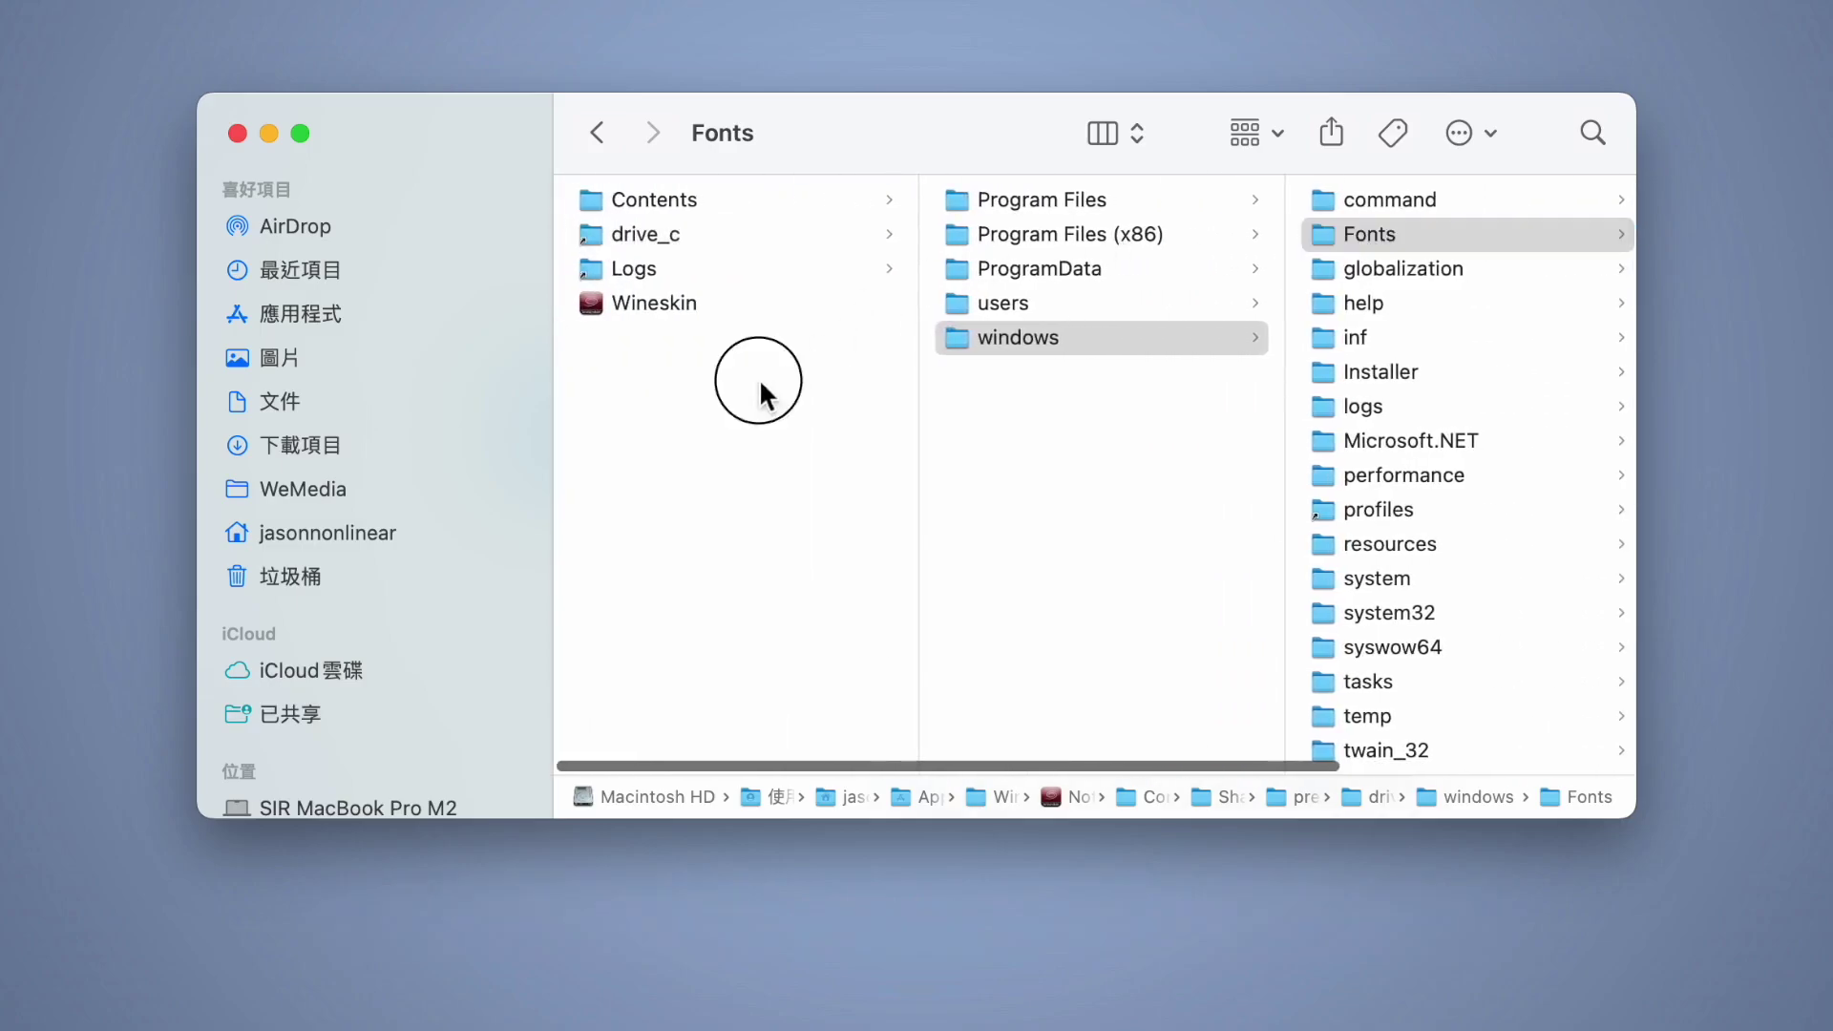
double_click(690, 304)
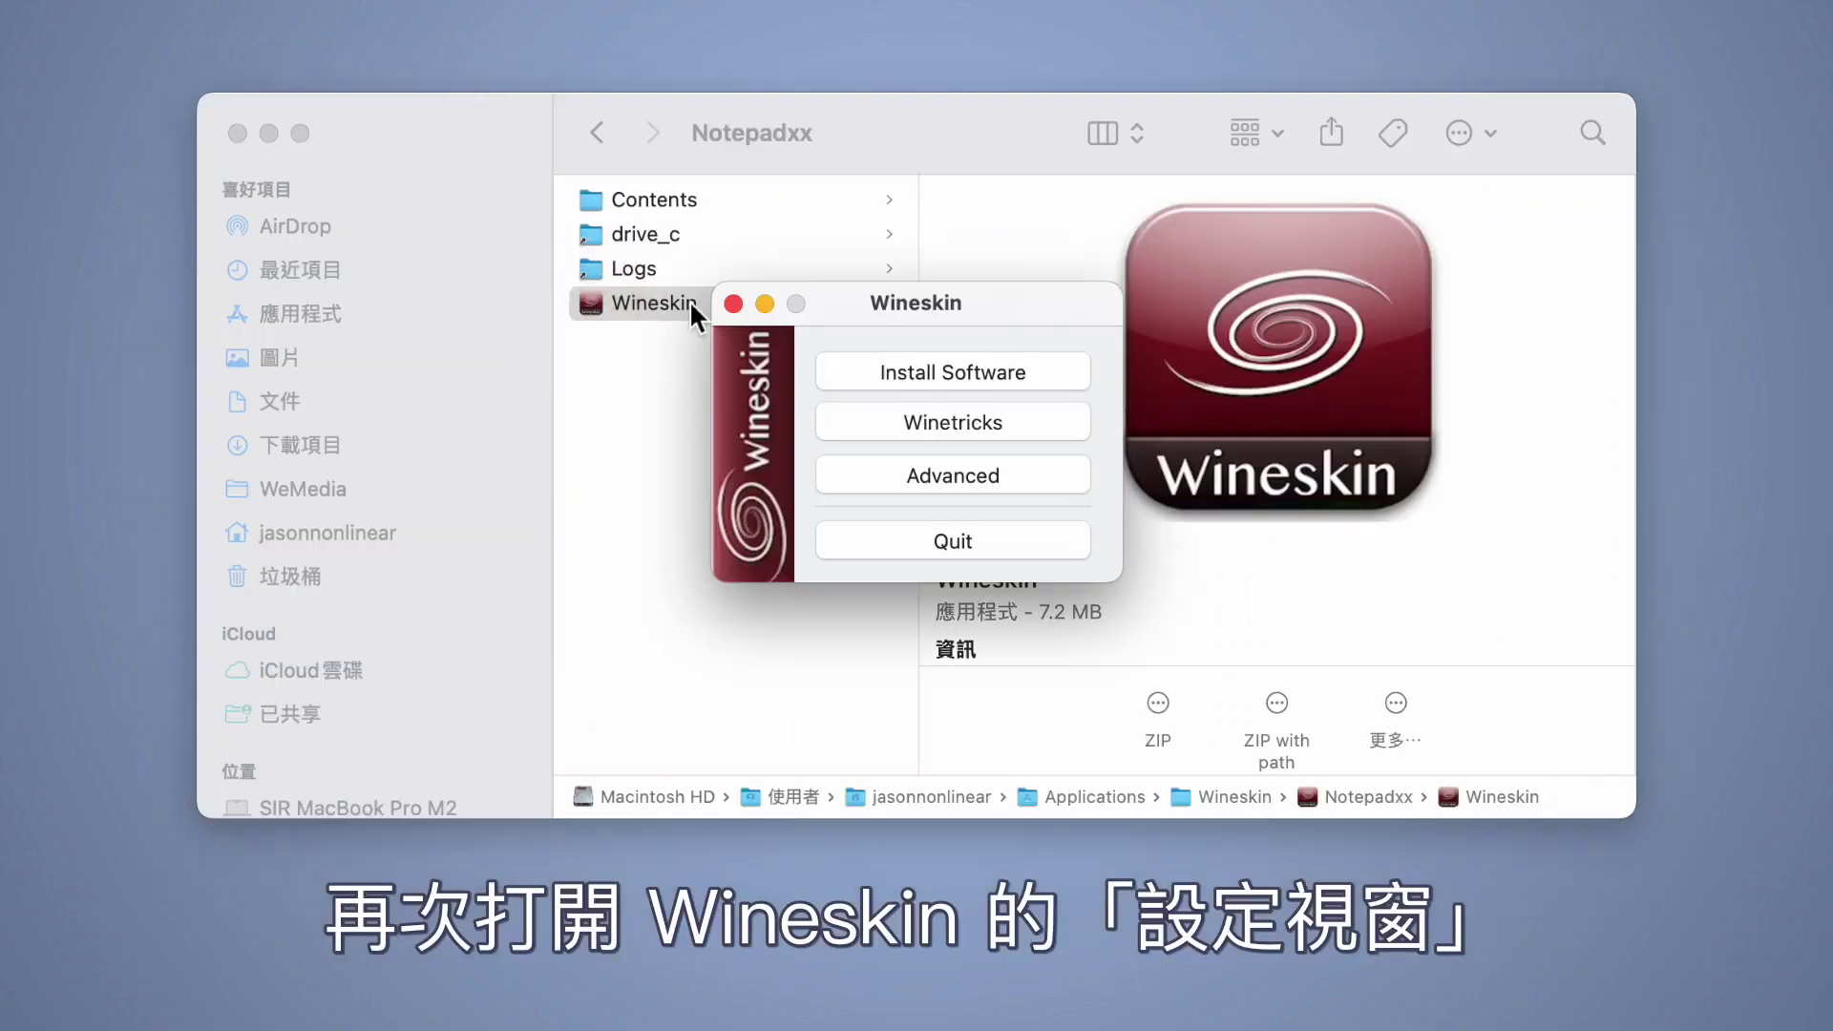
click(1046, 489)
click(895, 229)
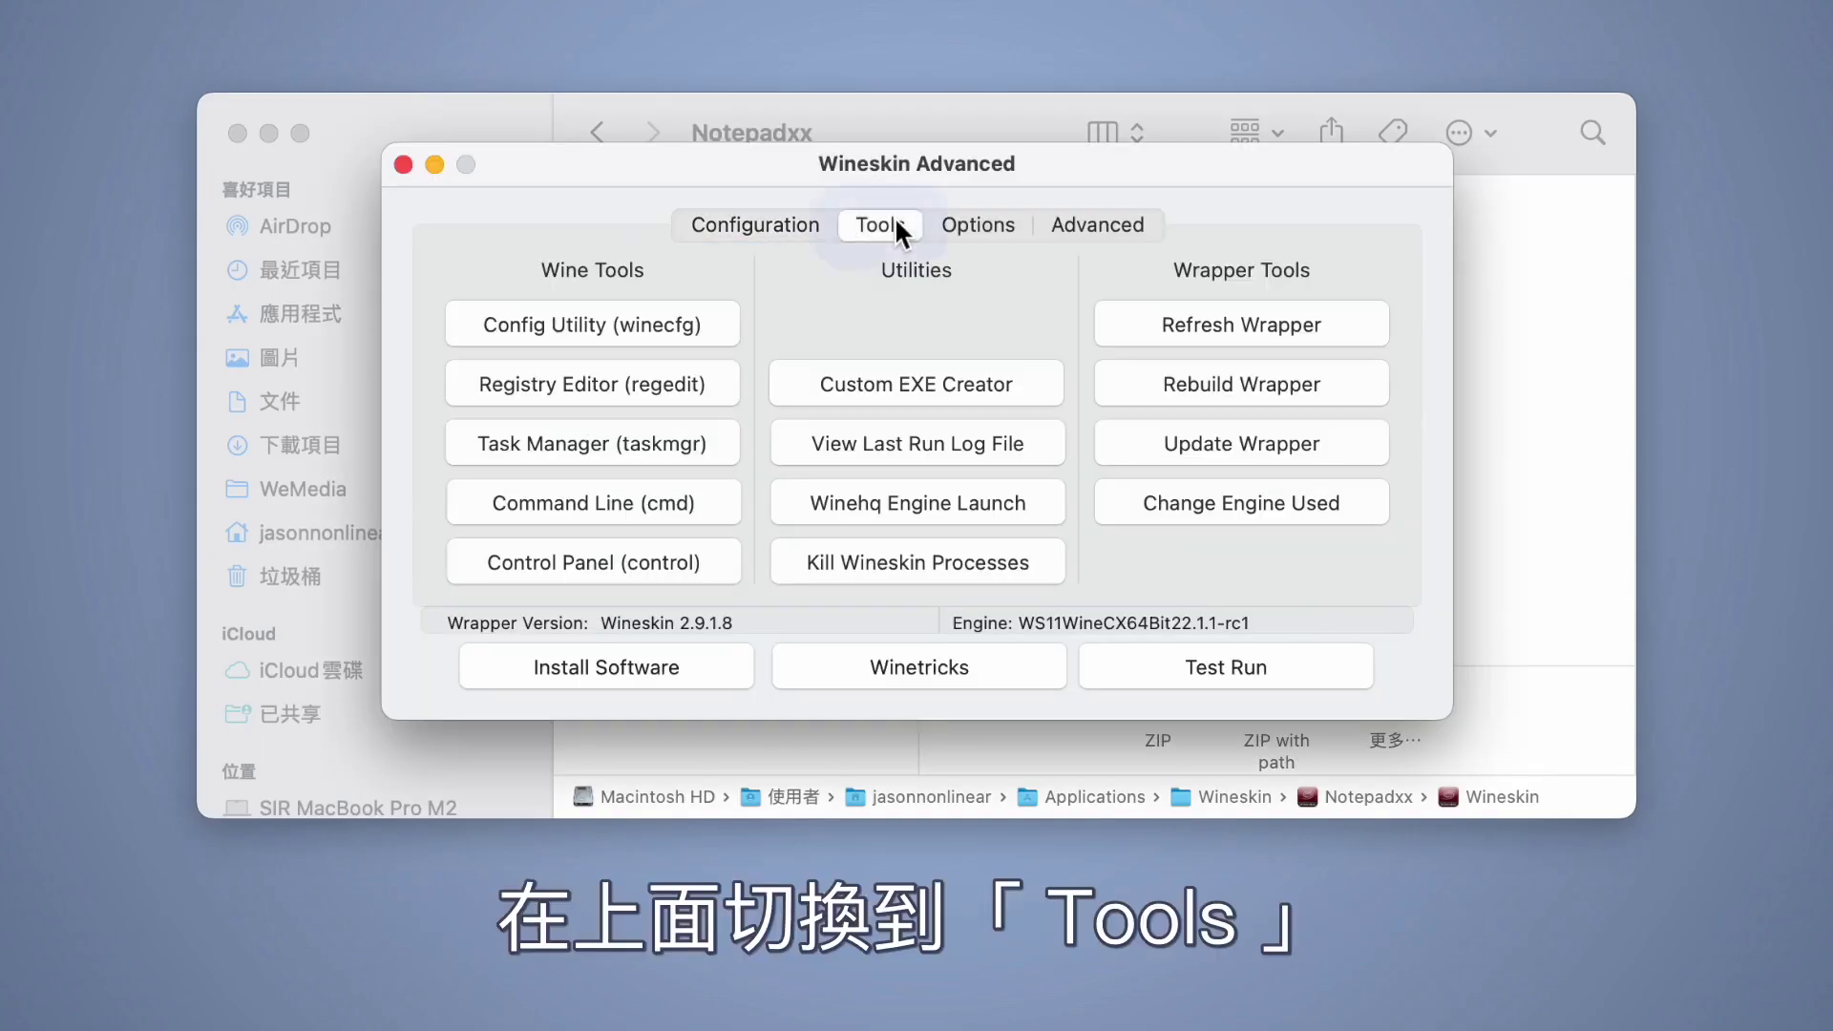
click(711, 387)
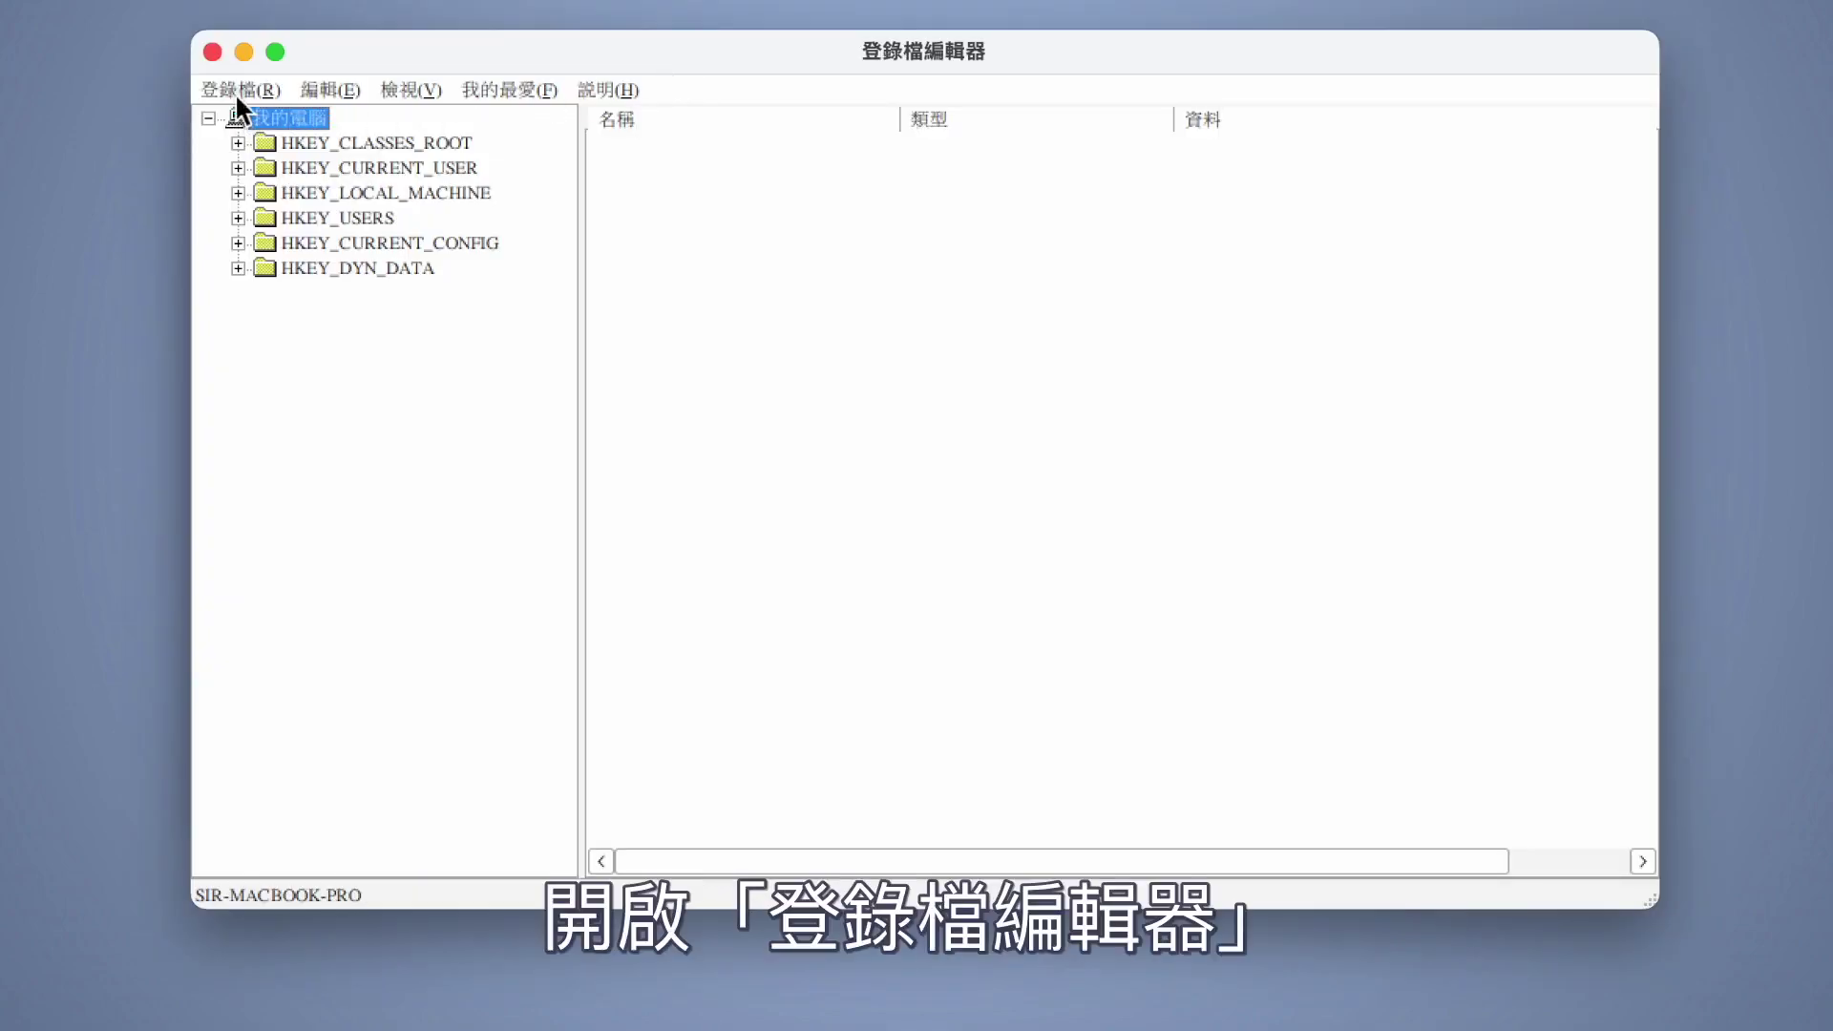
Step: Import chn_fonts.reg into the registry from the wine_font folder in the Mac home folder's Downloads, reached through / and Users
click(234, 81)
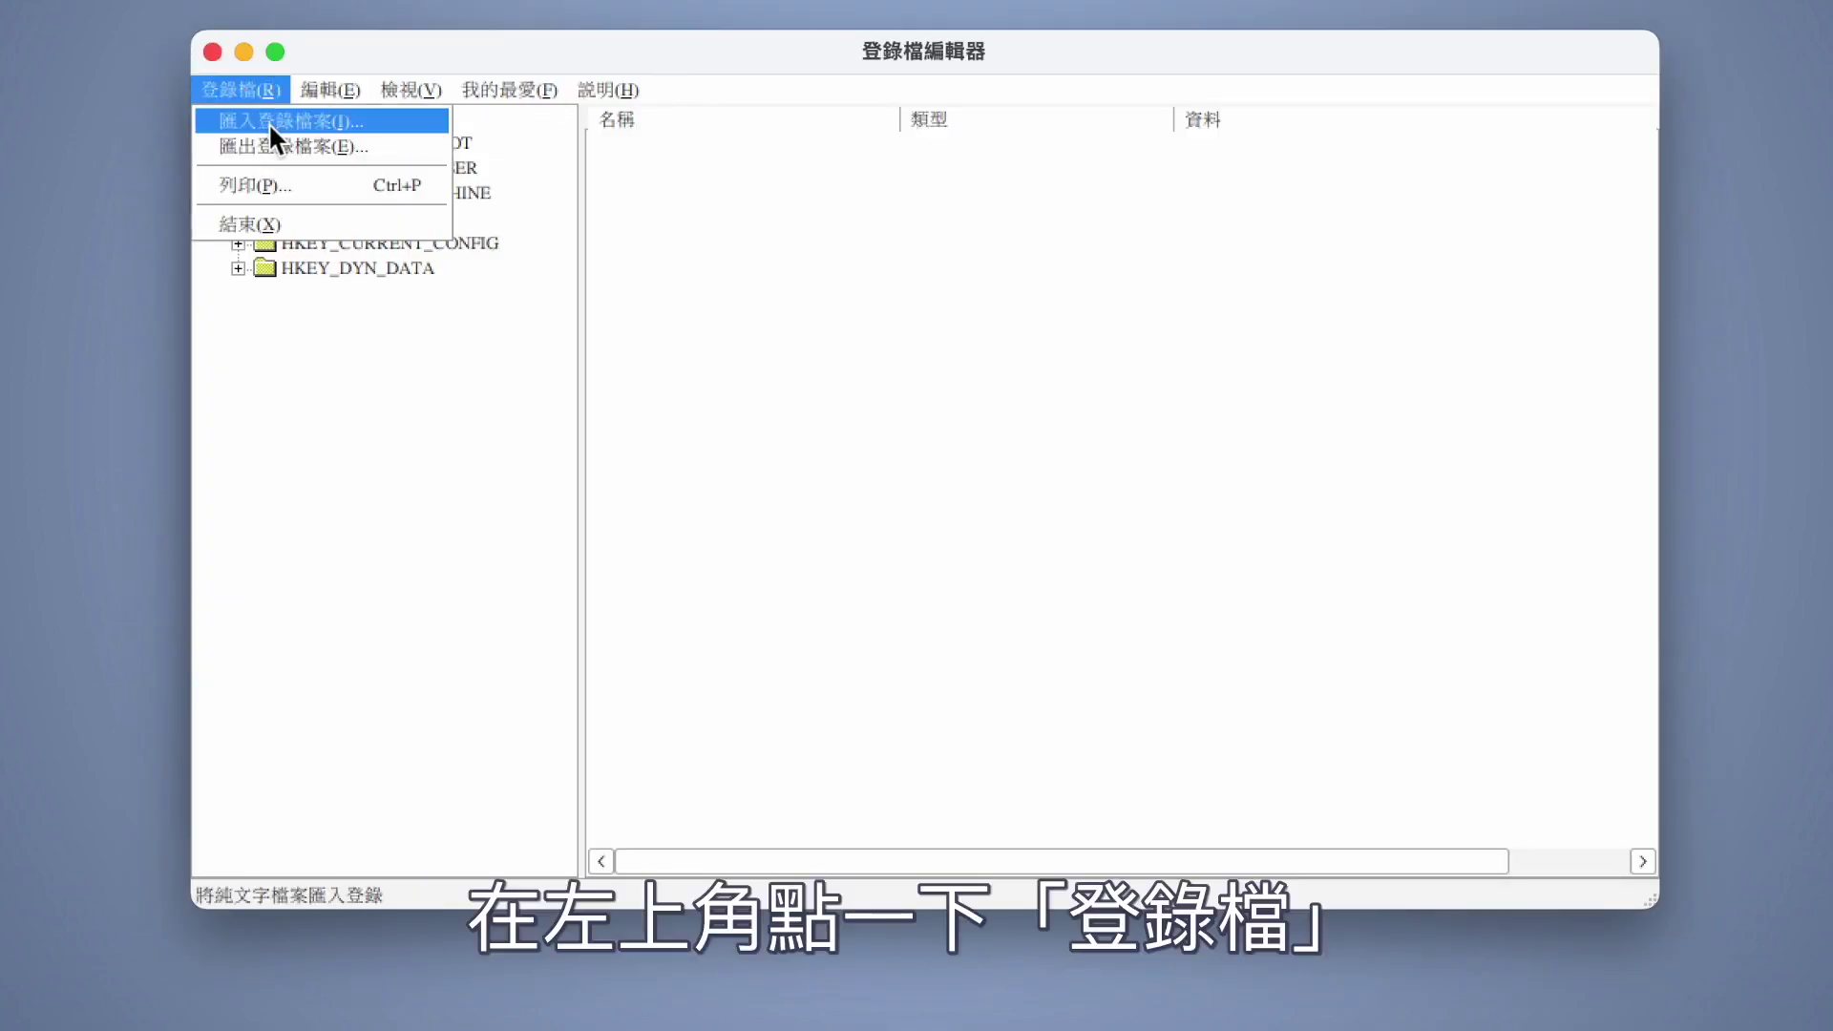
click(268, 122)
click(596, 128)
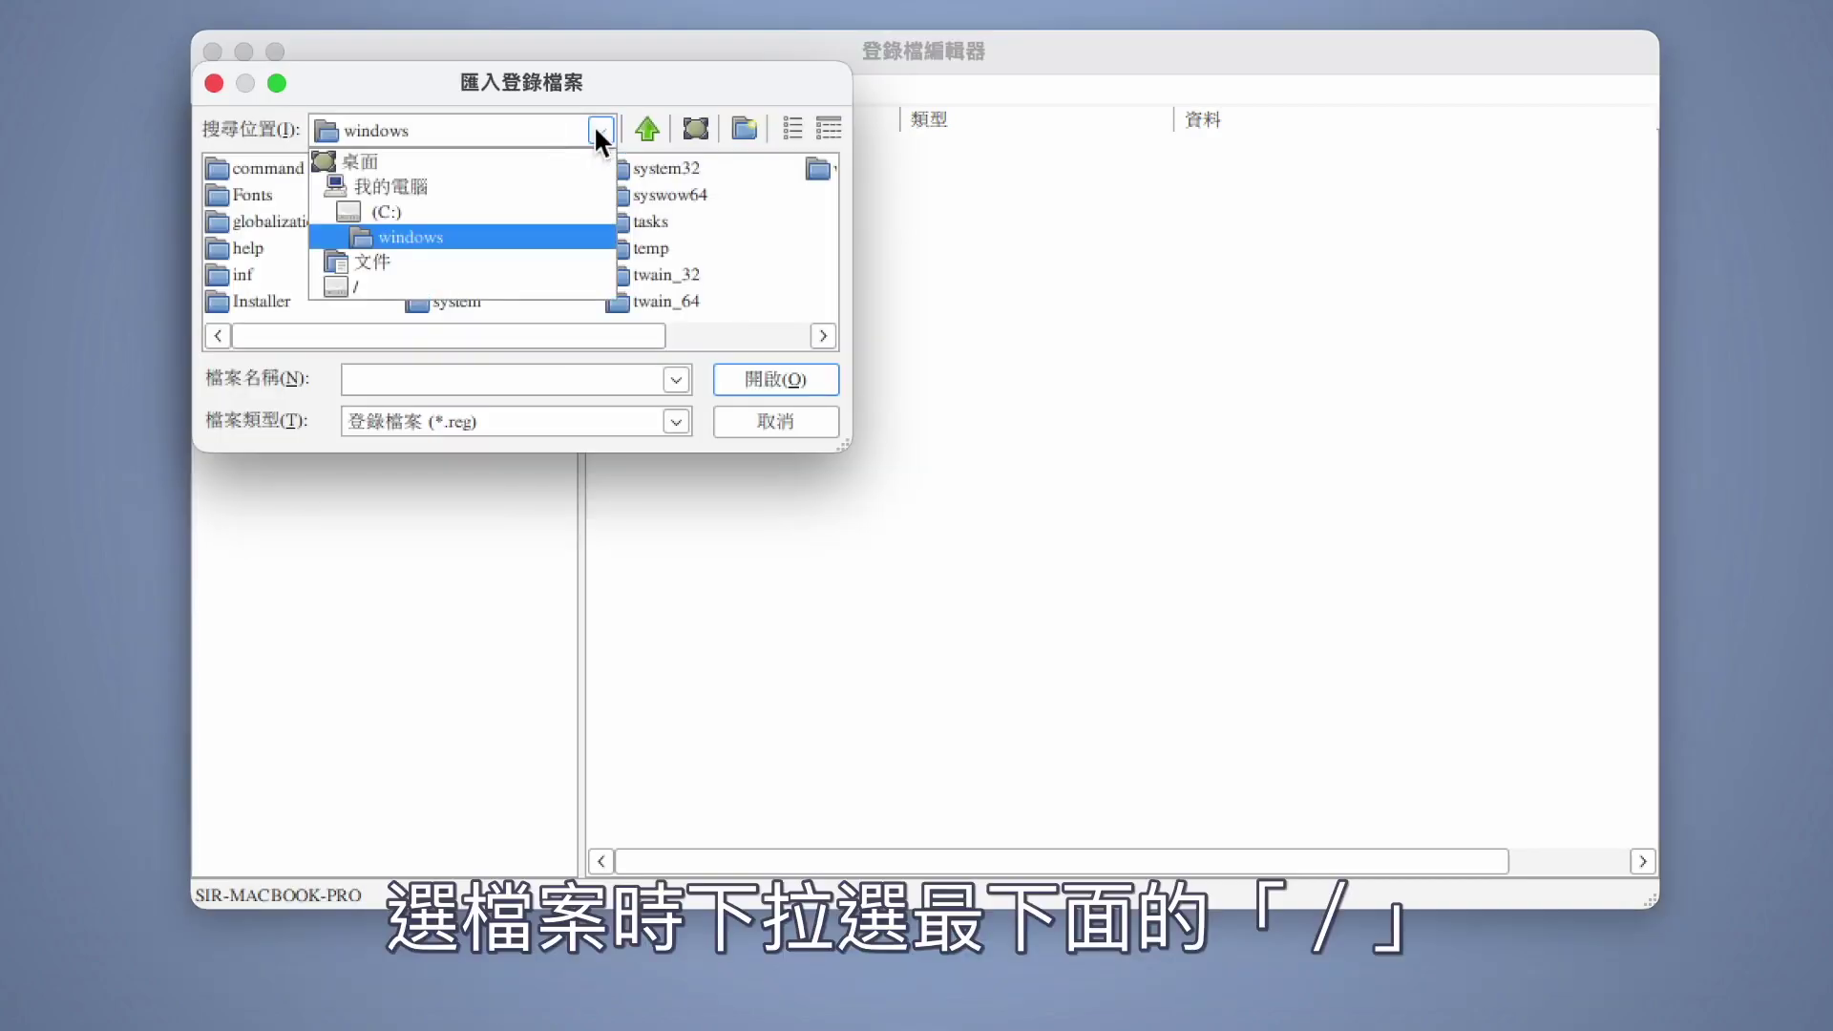
click(538, 262)
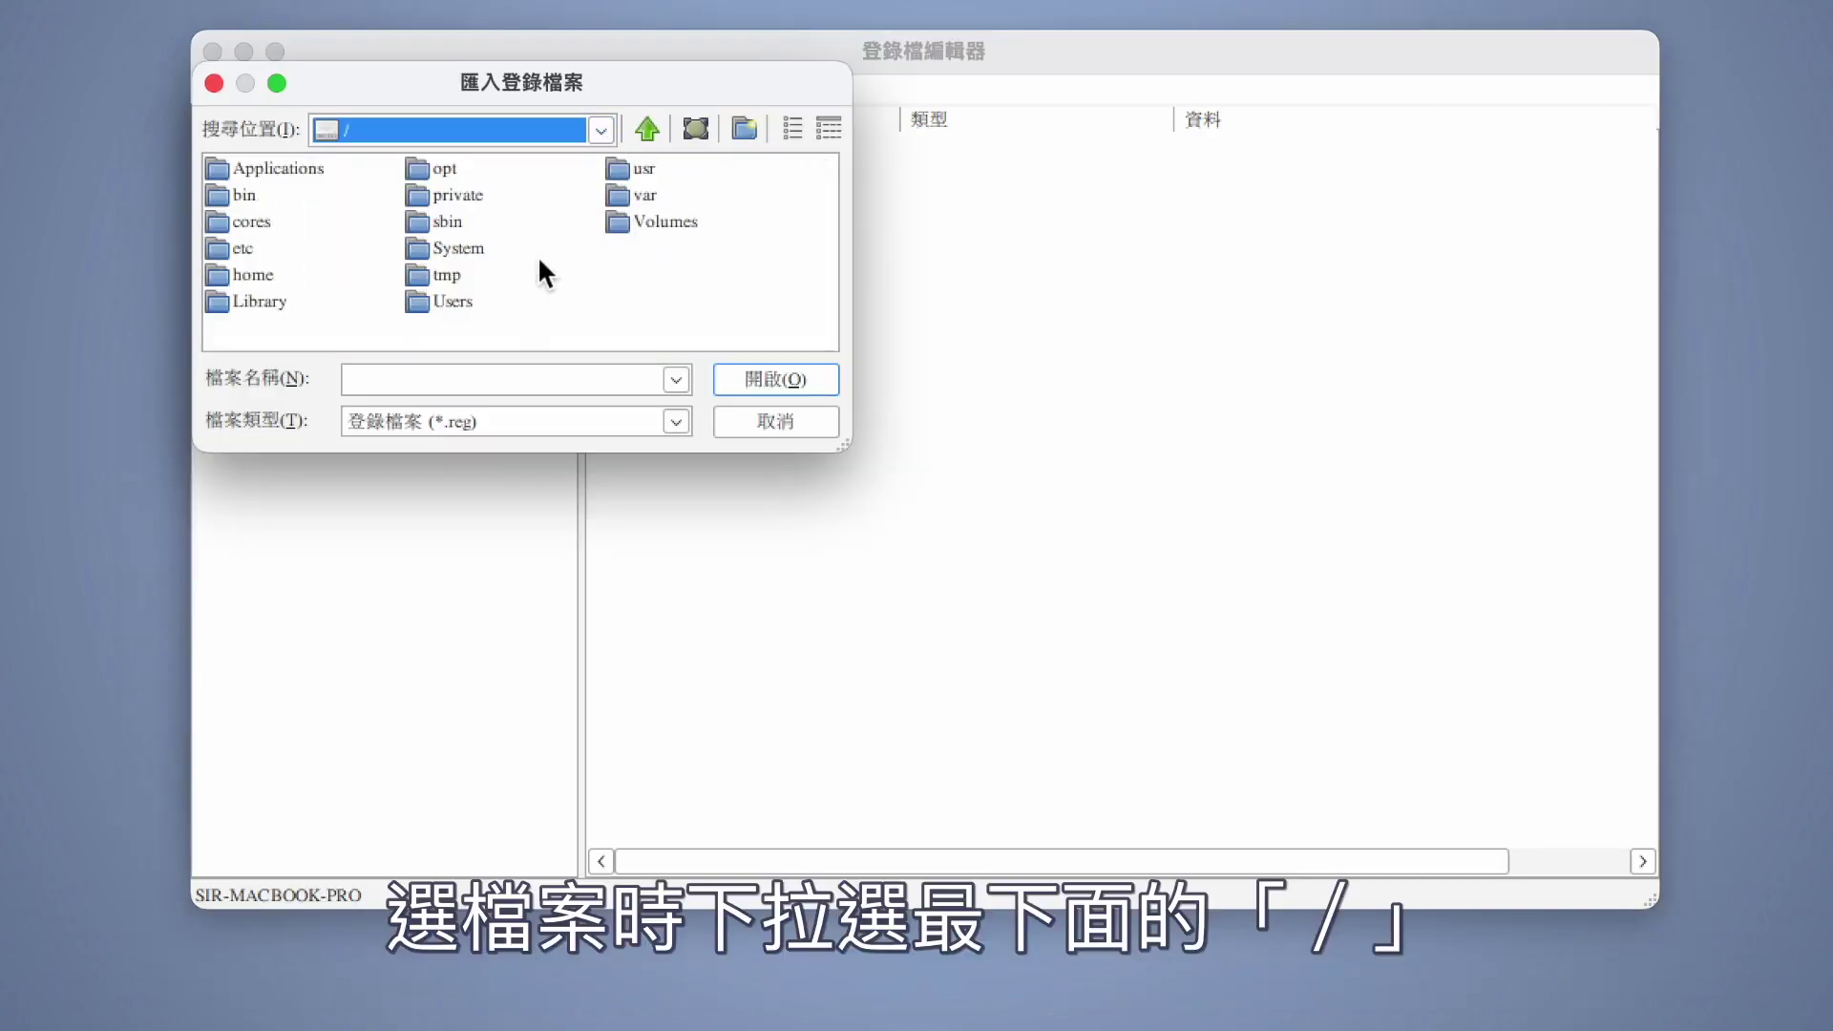
double_click(450, 300)
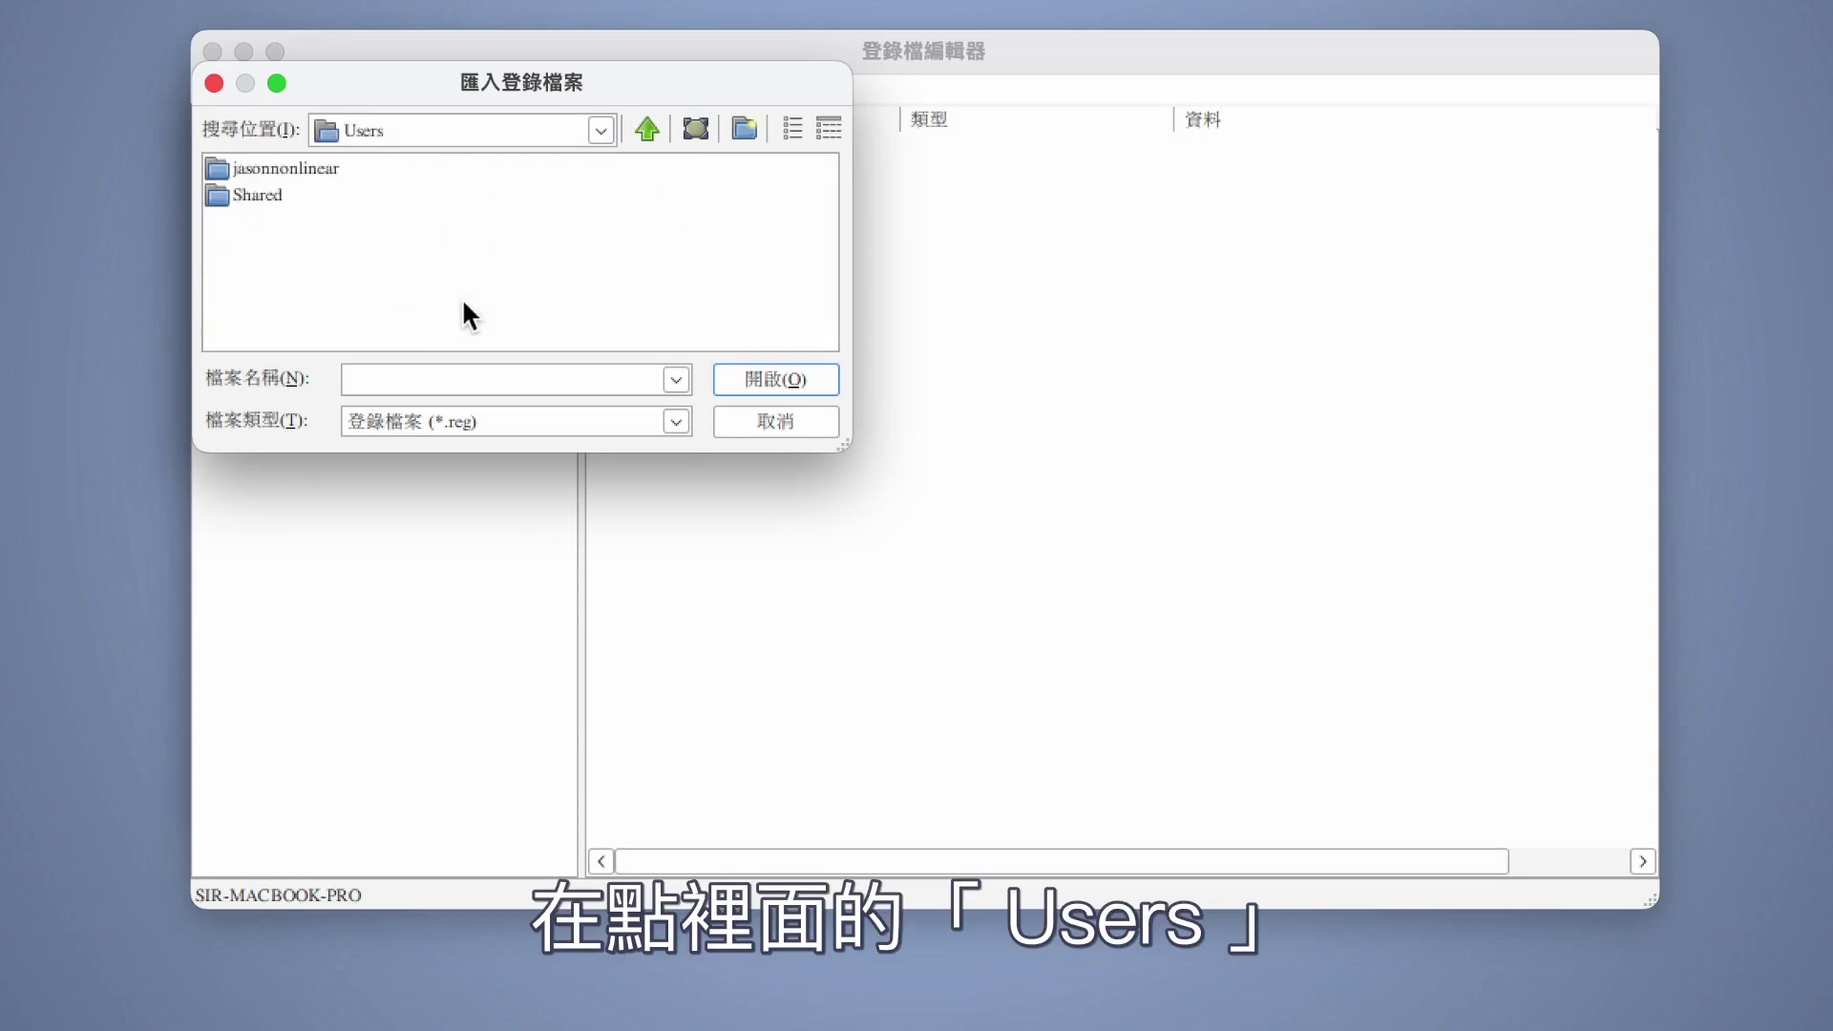
double_click(327, 170)
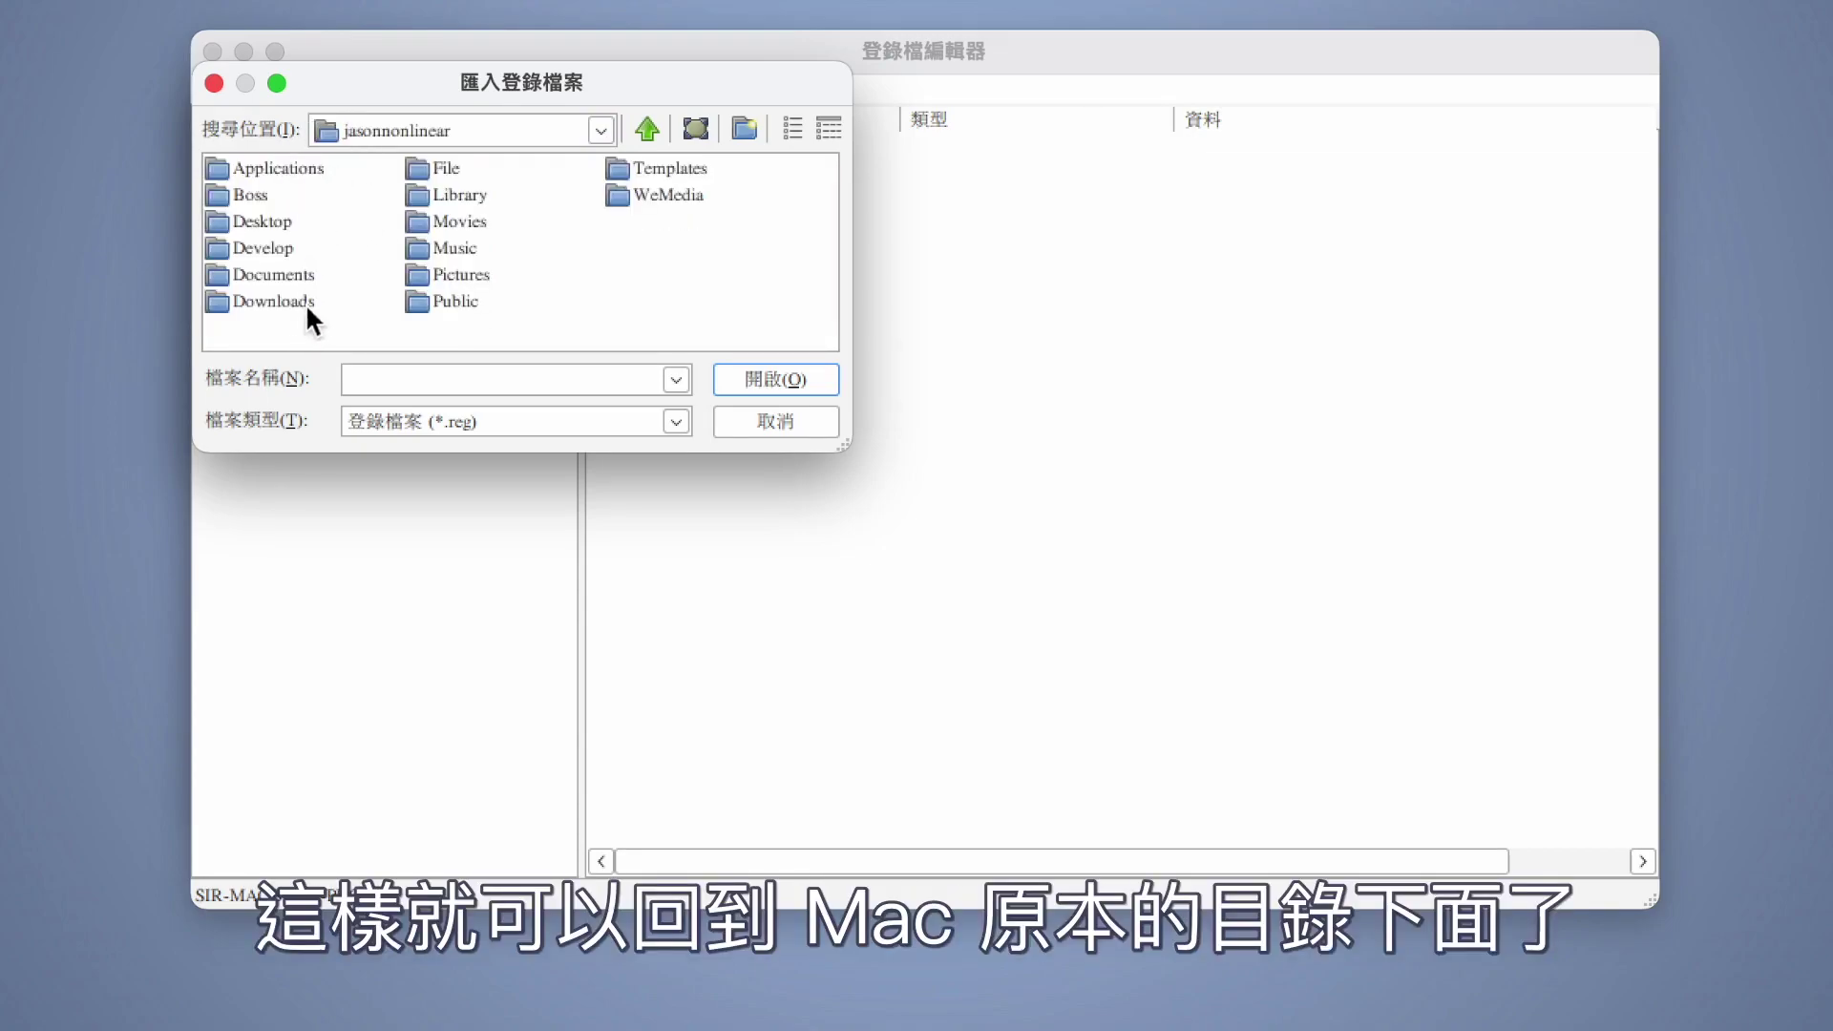
double_click(305, 303)
double_click(281, 170)
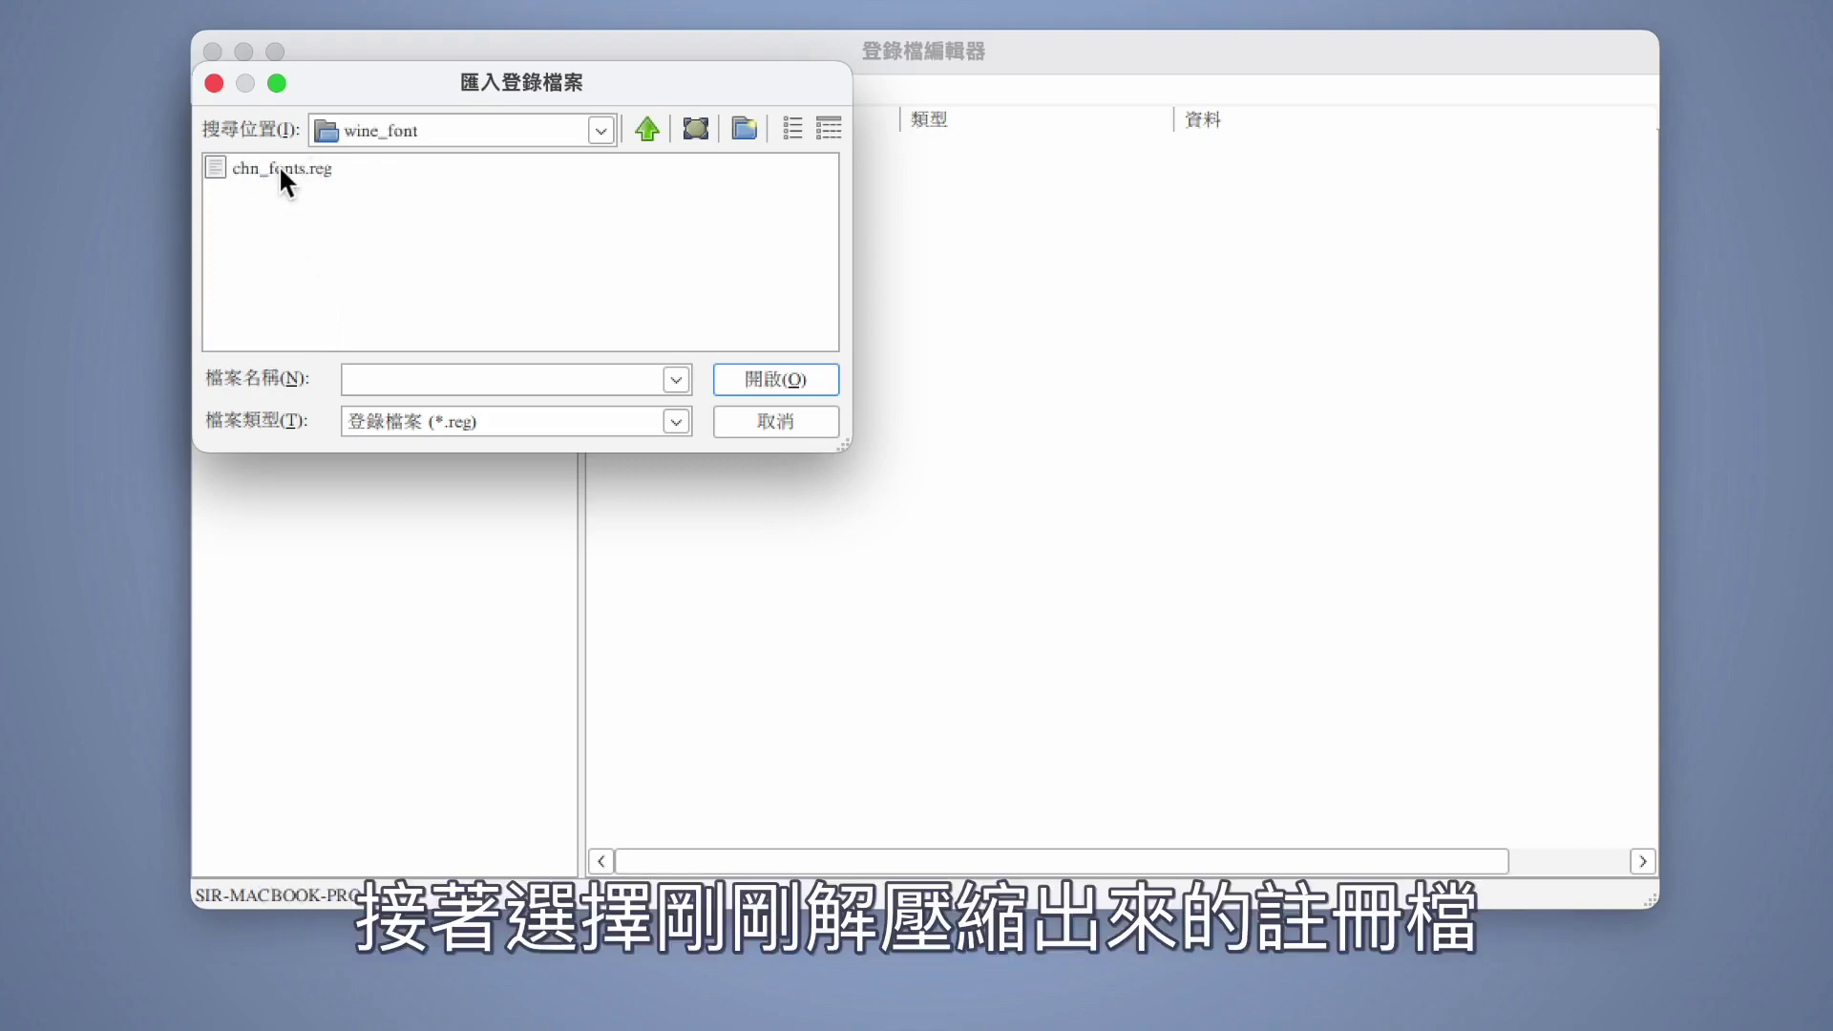
click(282, 170)
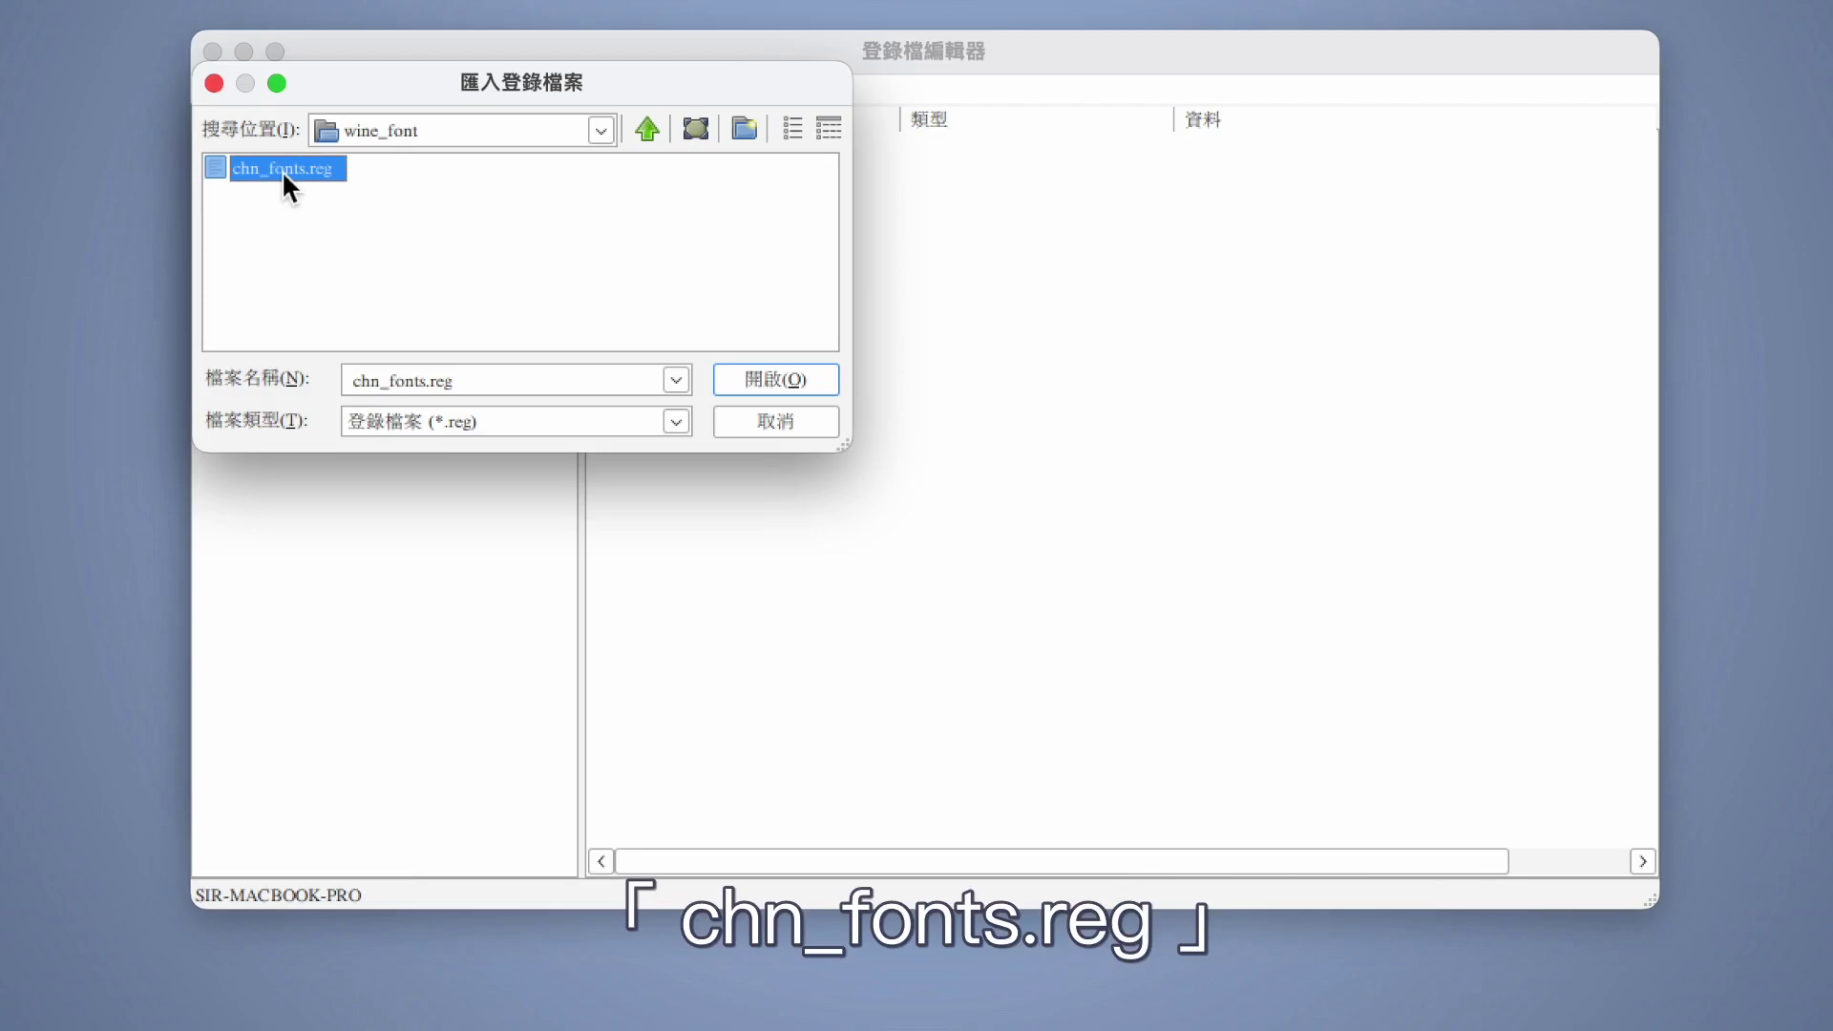
click(763, 382)
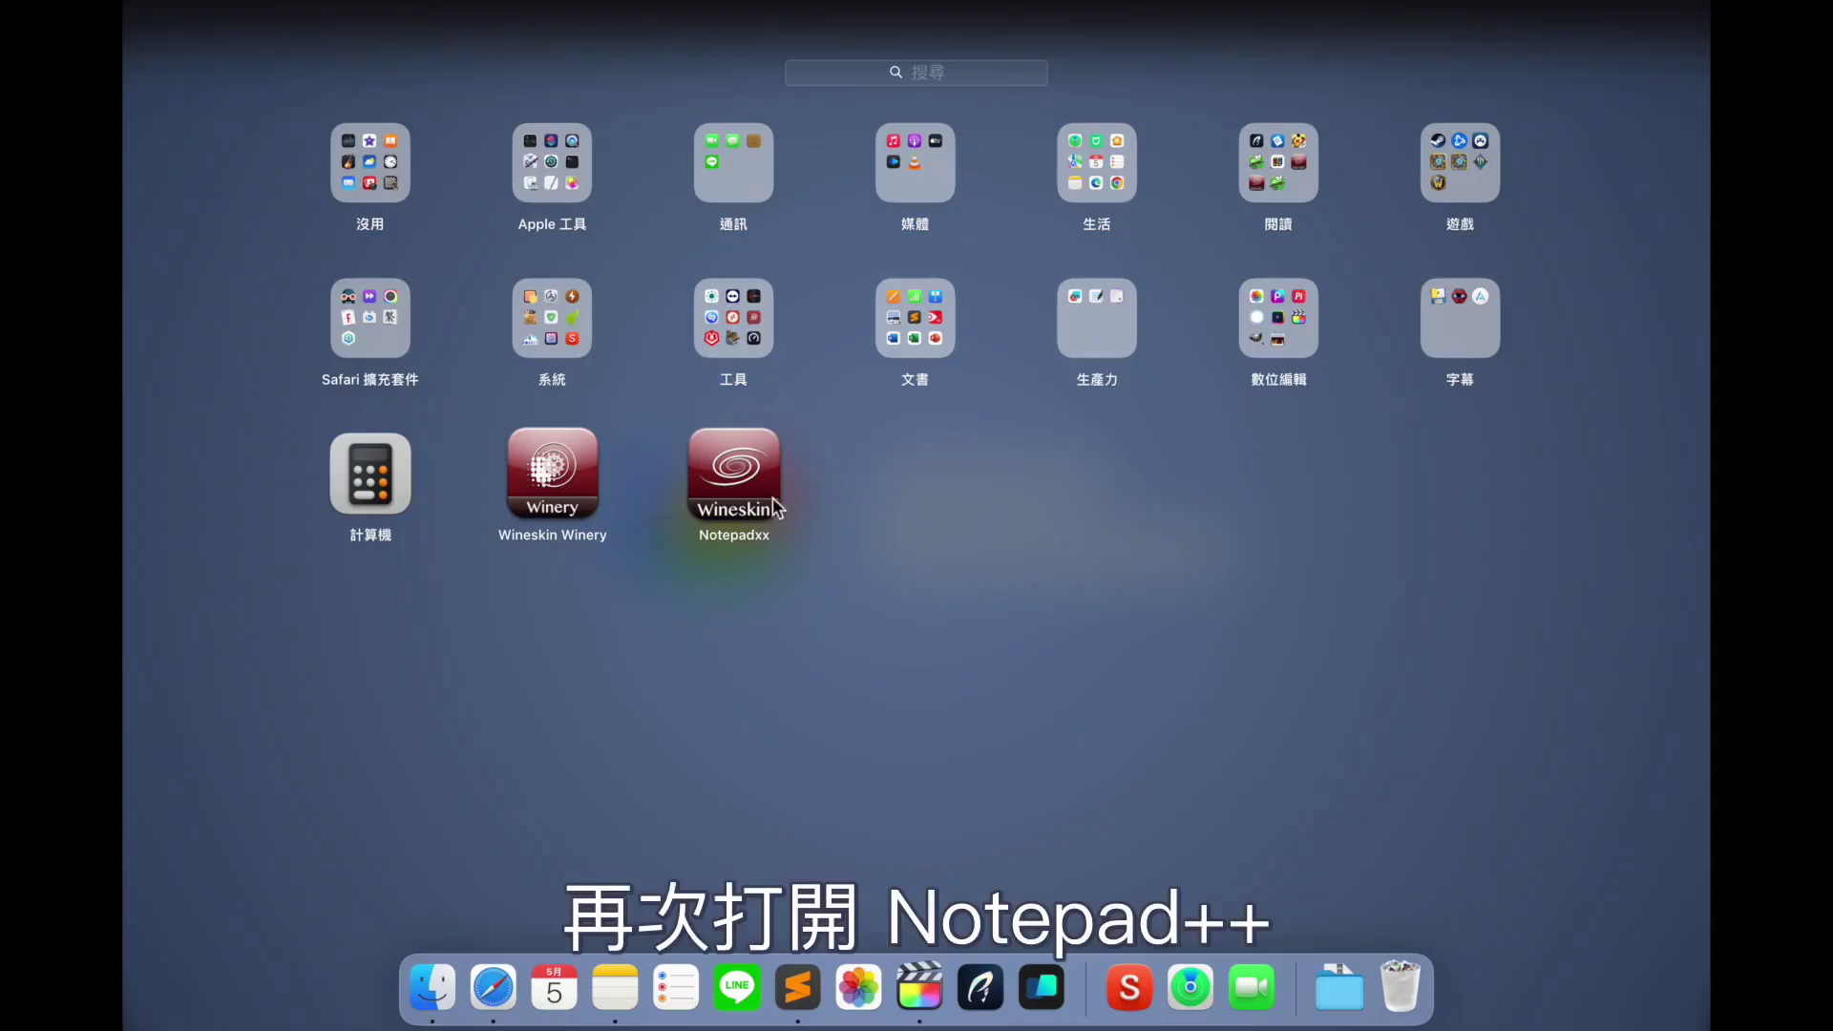
Step: Reopen Notepadxx from Launchpad and append 出現了 to the Chinese text on line 6
click(754, 482)
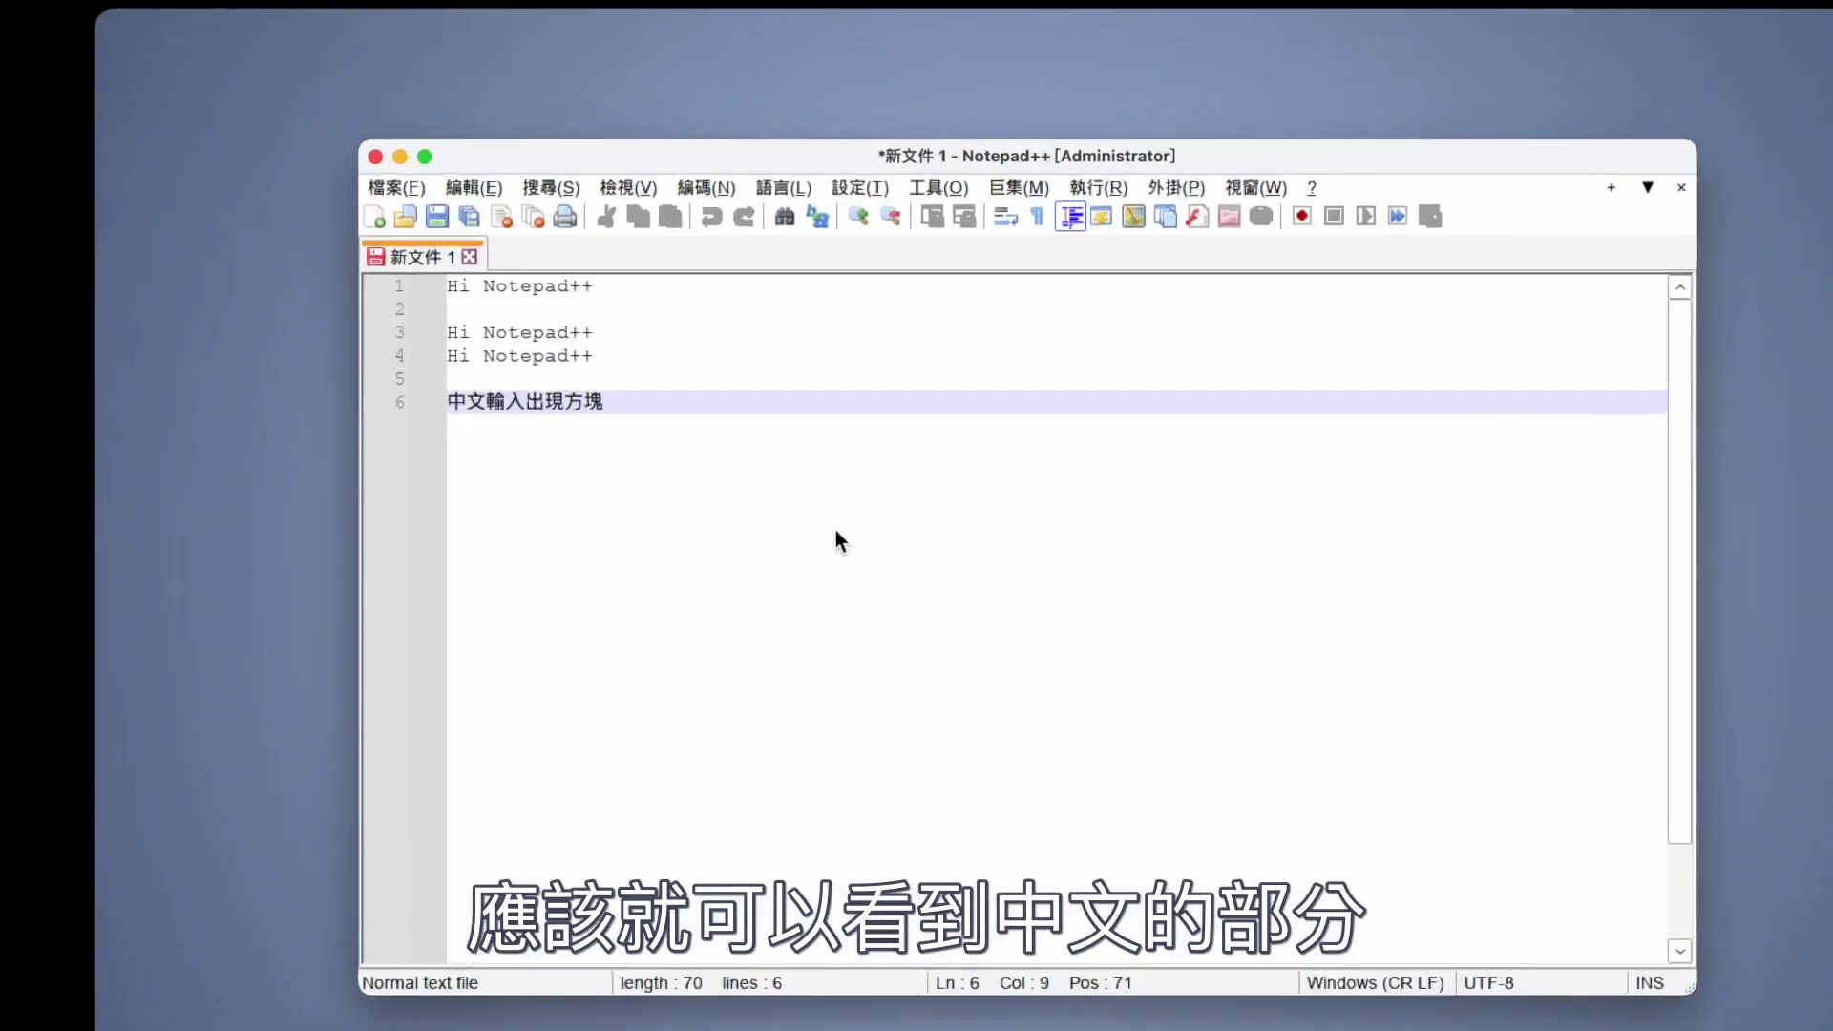
text(出現了)
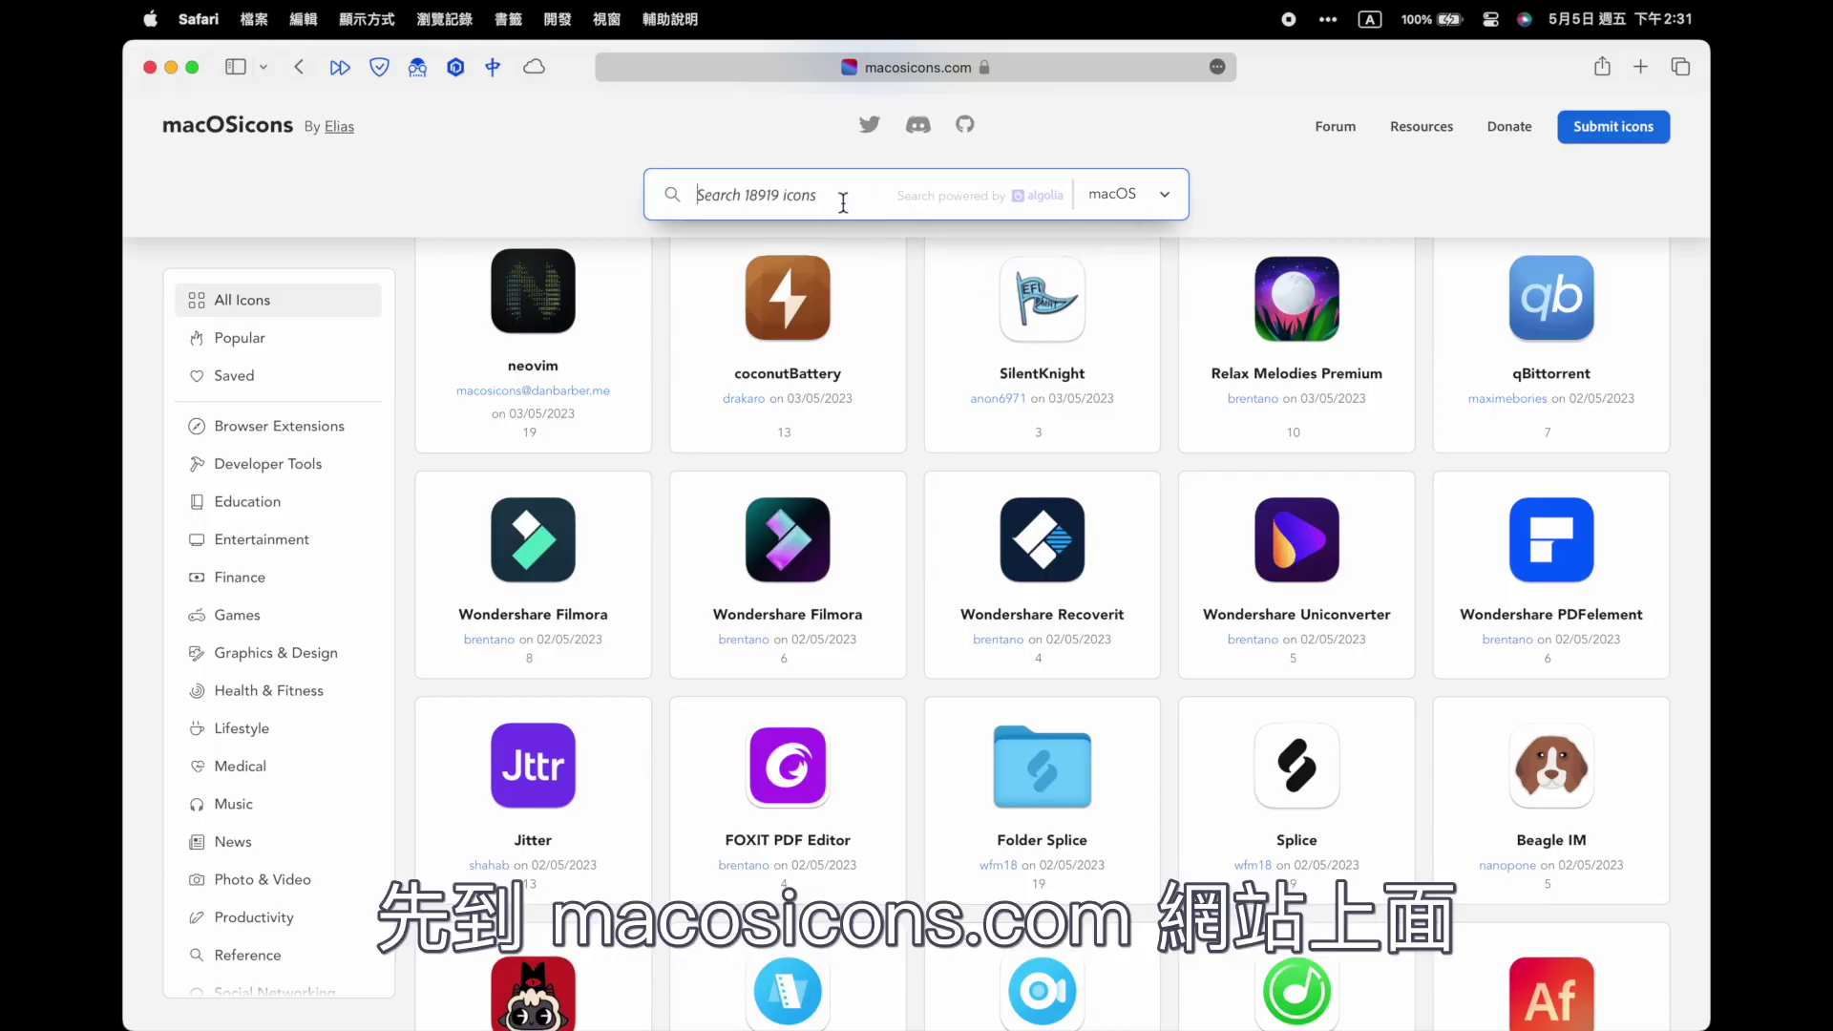
Step: Search macosicons.com for notepad++ and set the downloaded image as the Notepadxx wrapper's icon in Wineskin's advanced configuration
text(notepad++)
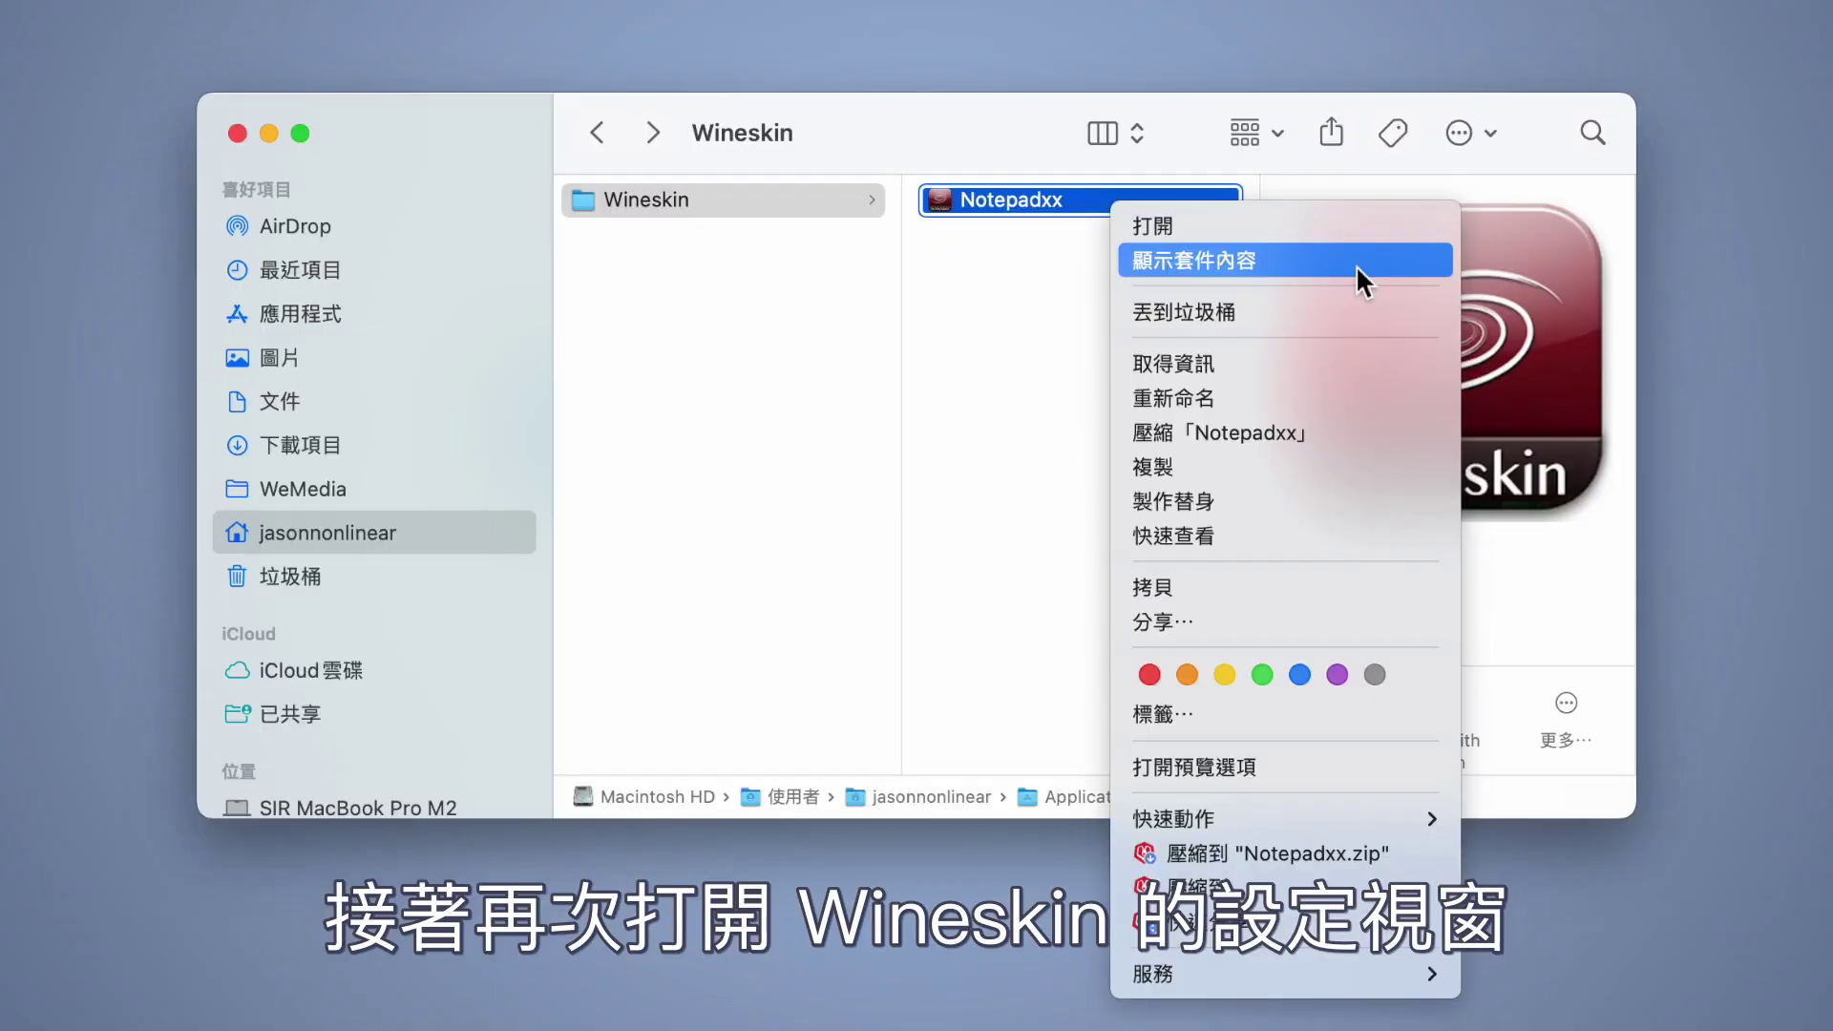
click(1355, 262)
double_click(725, 304)
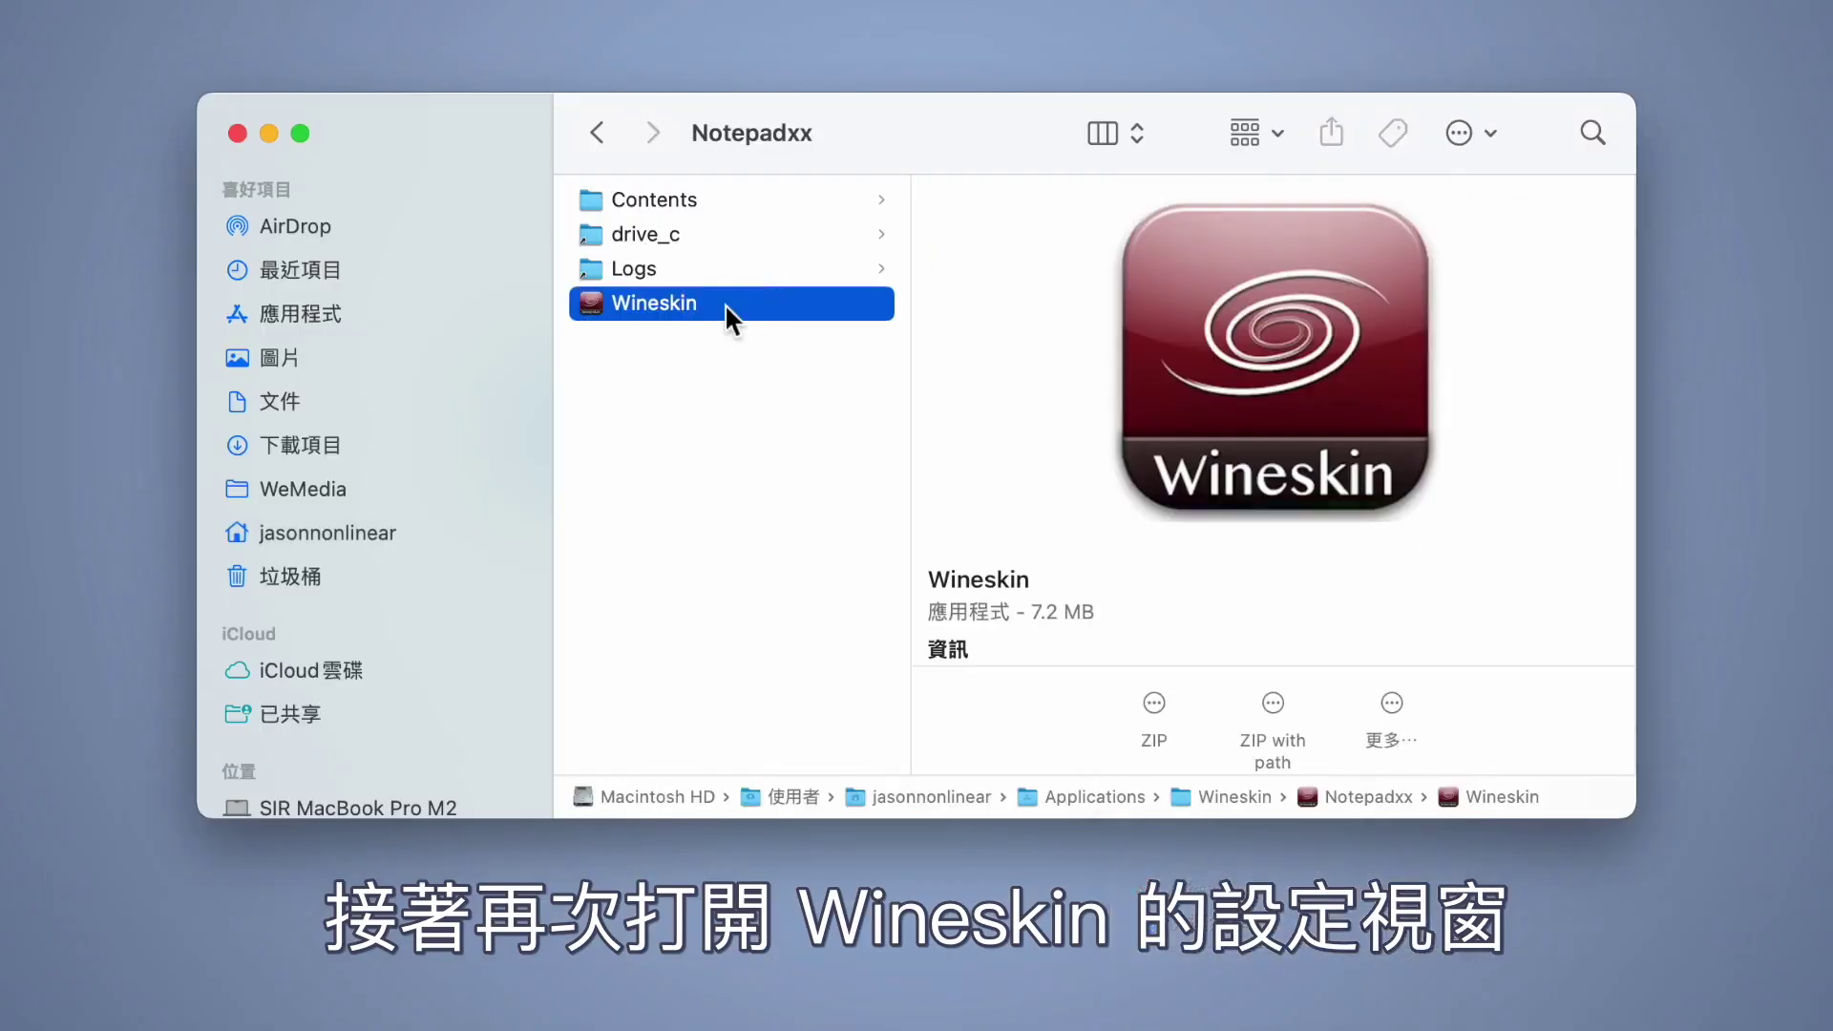
click(1075, 479)
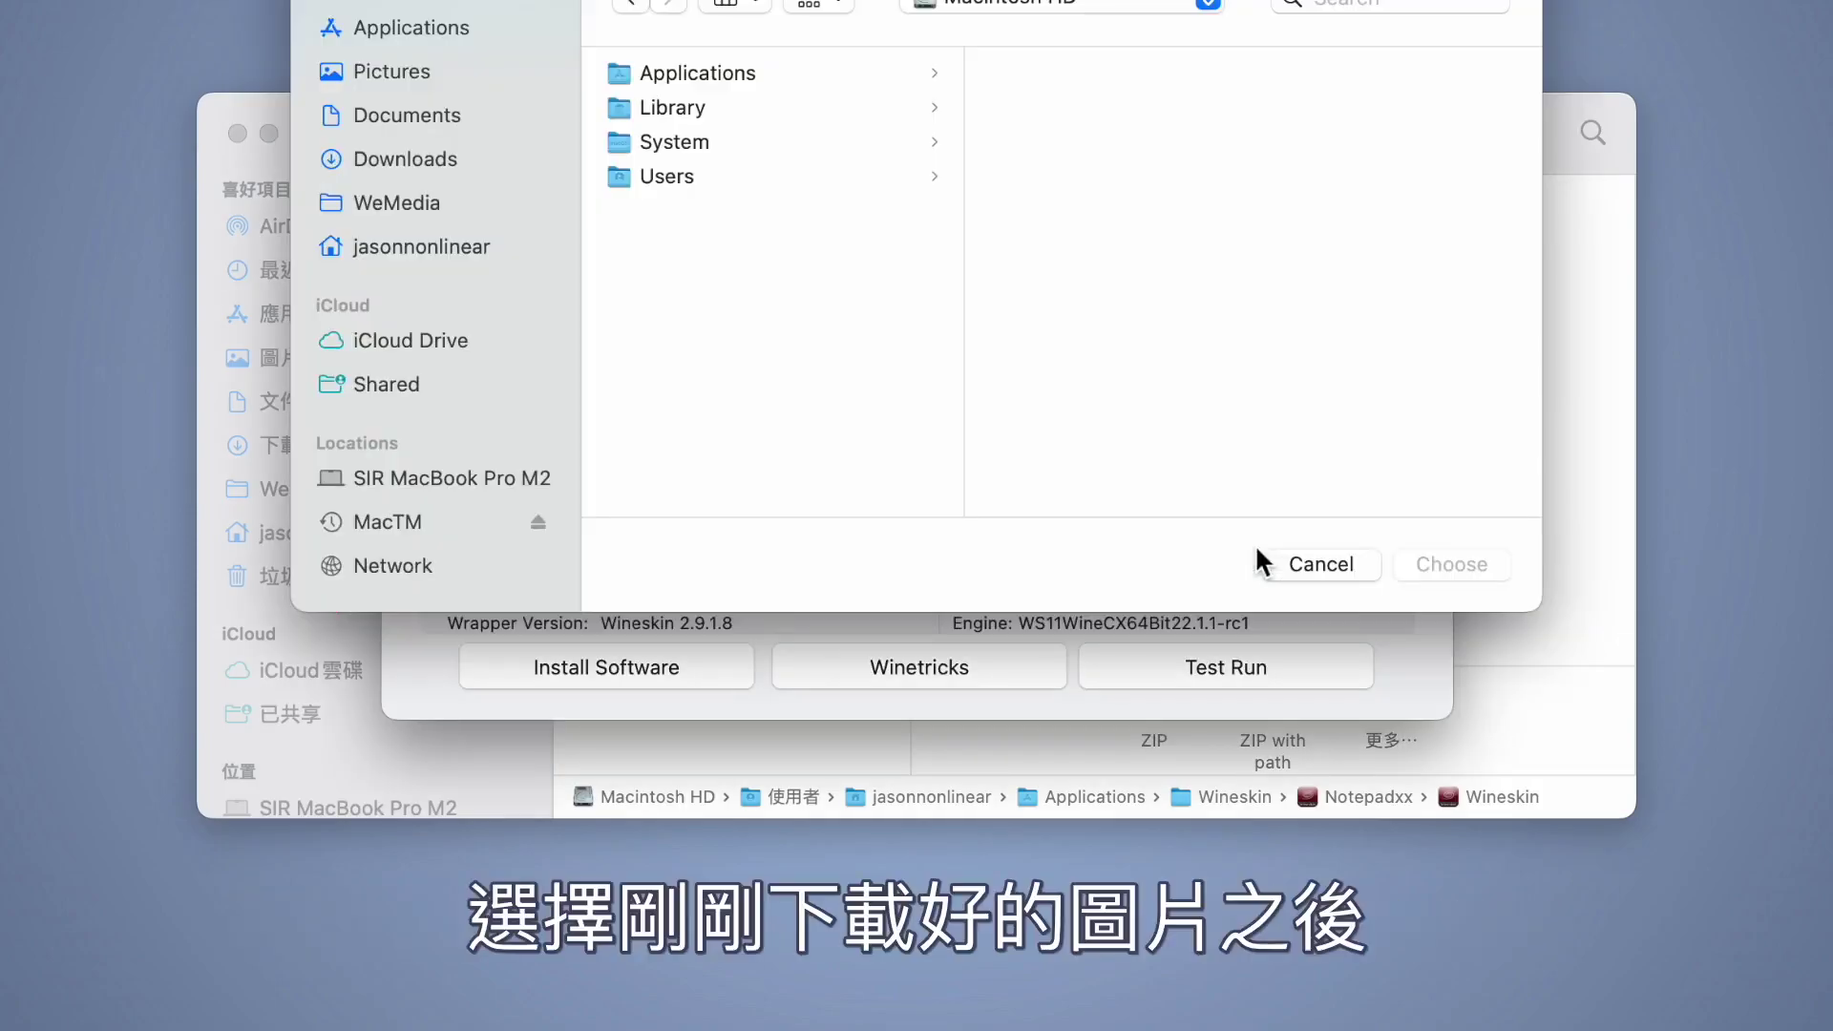
click(433, 159)
double_click(695, 61)
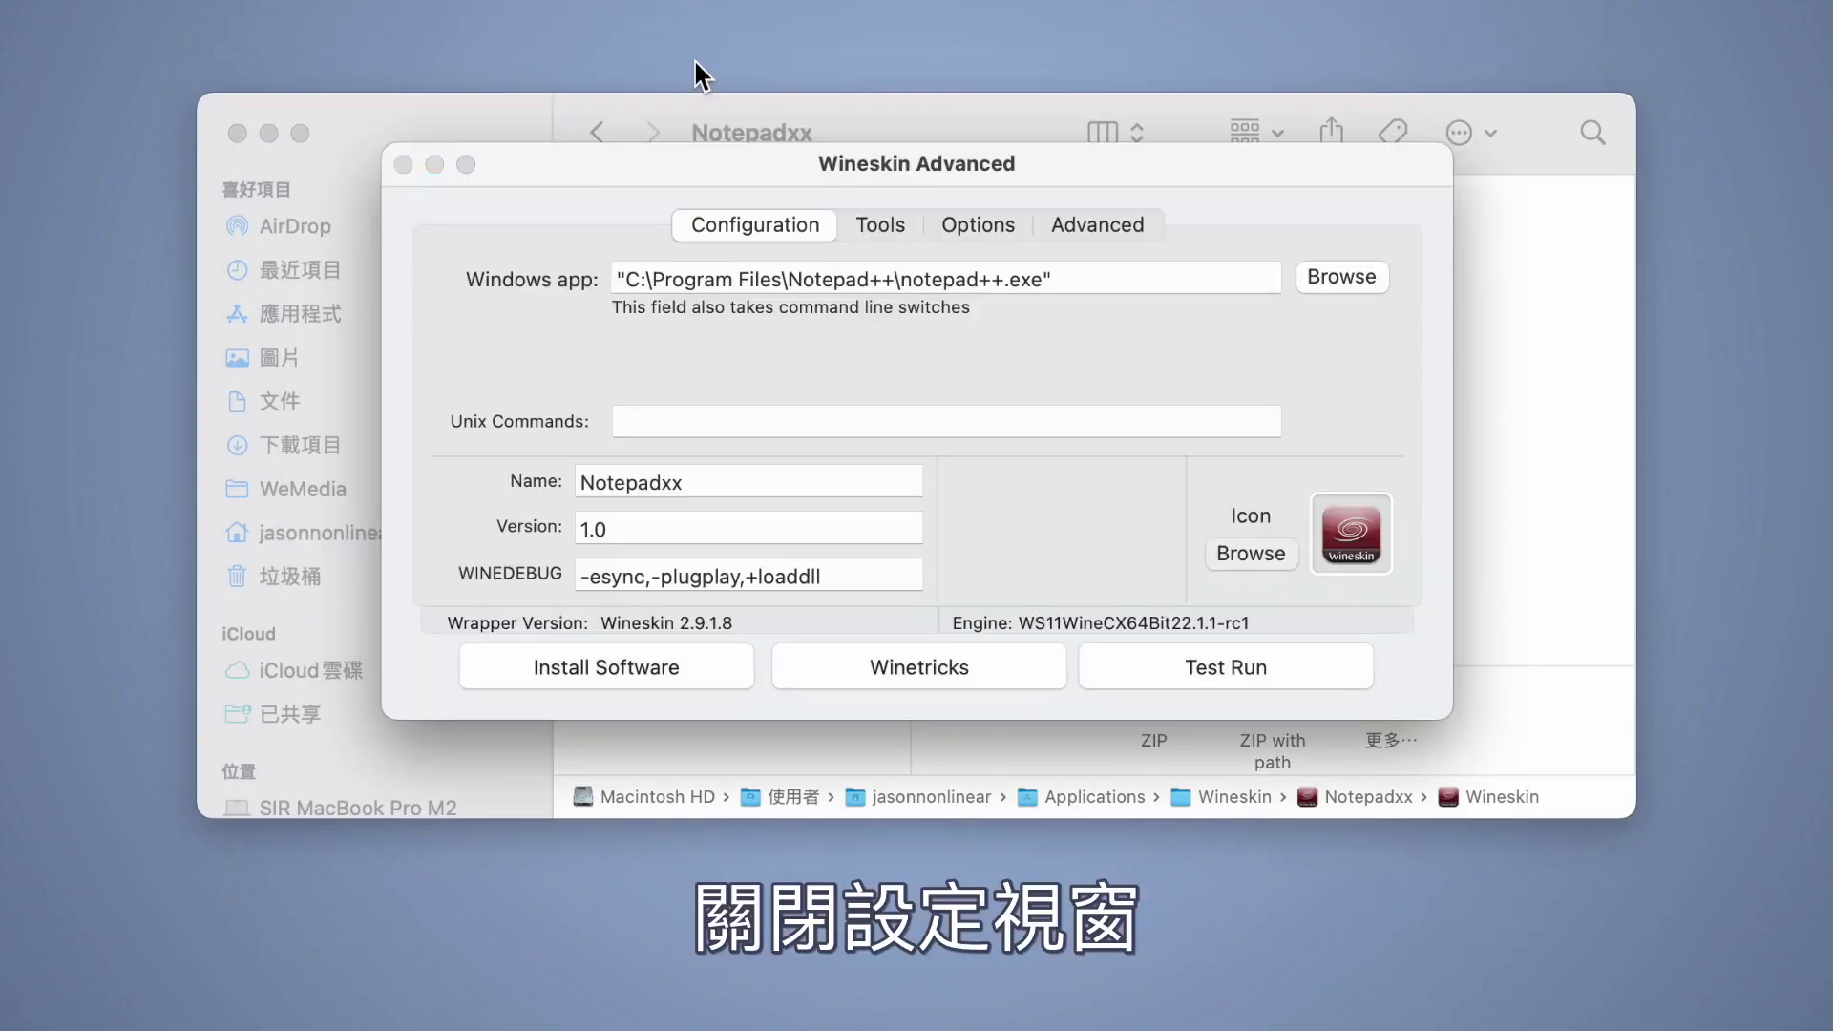
click(403, 164)
Step: Create a new untitled folder at the top level of the Notepadxx package contents to refresh the app icon
click(686, 358)
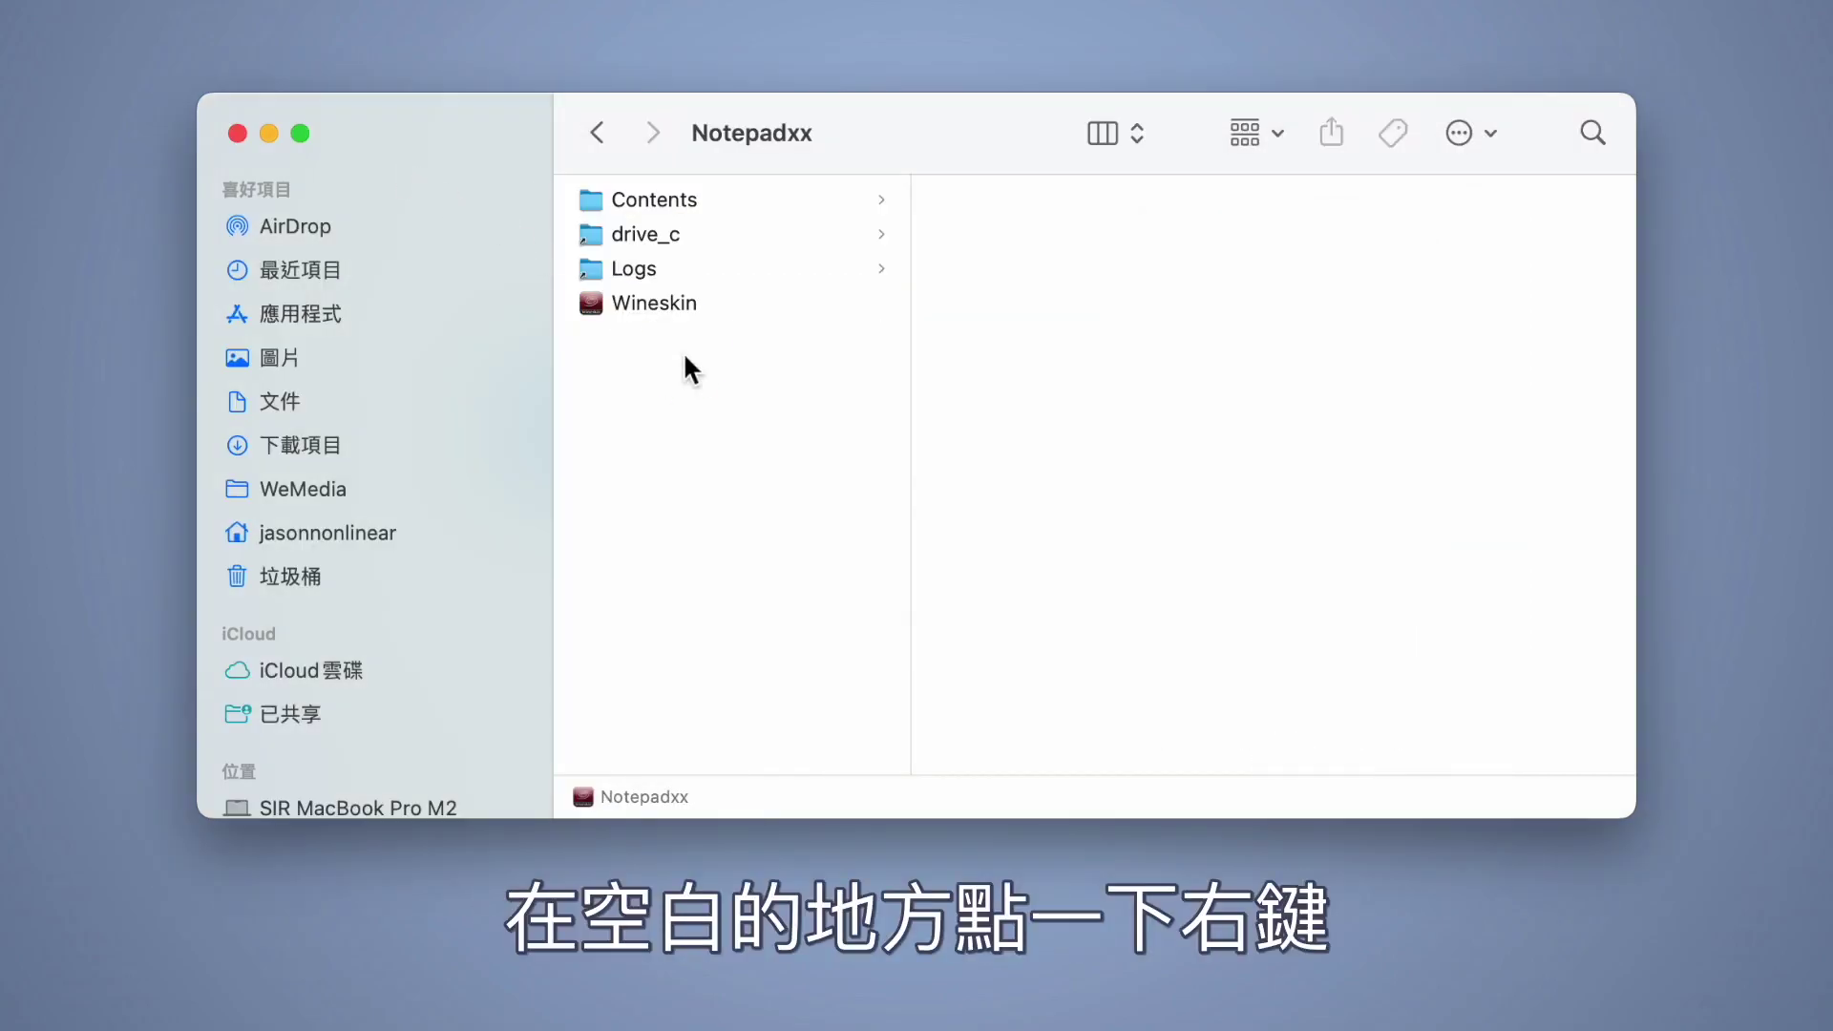
right_click(685, 357)
click(721, 365)
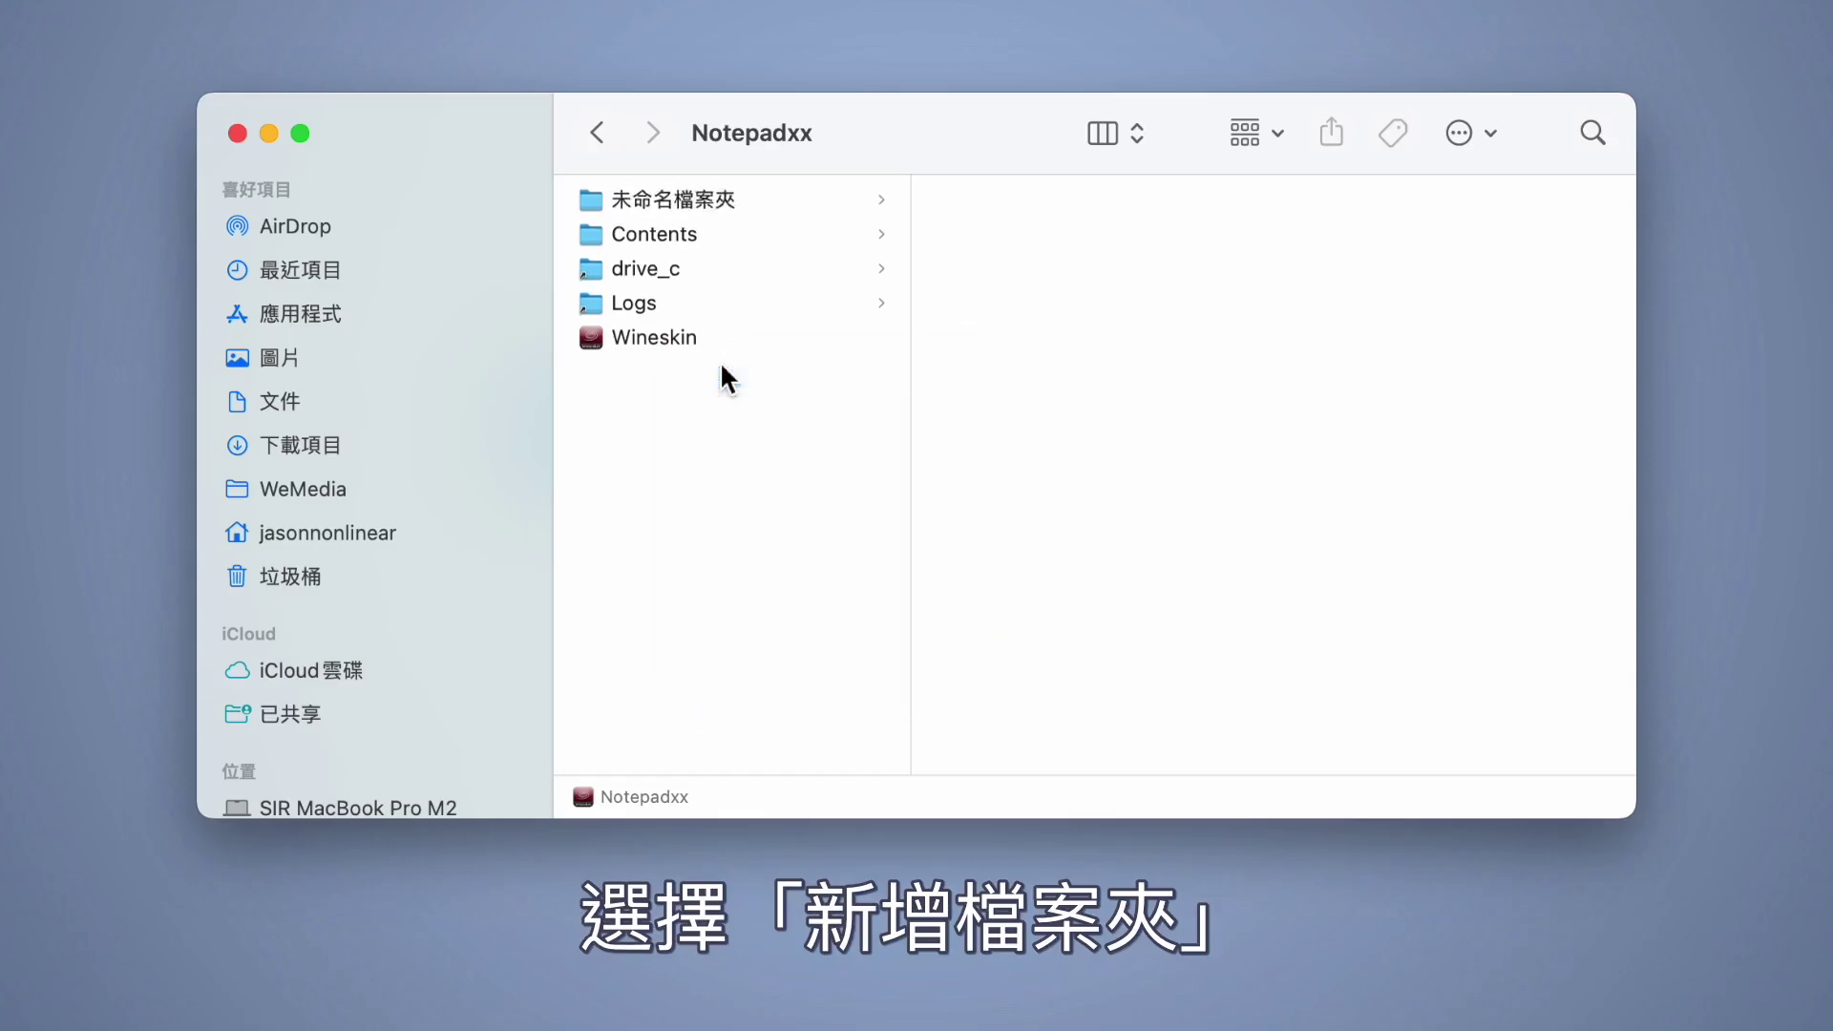
click(730, 411)
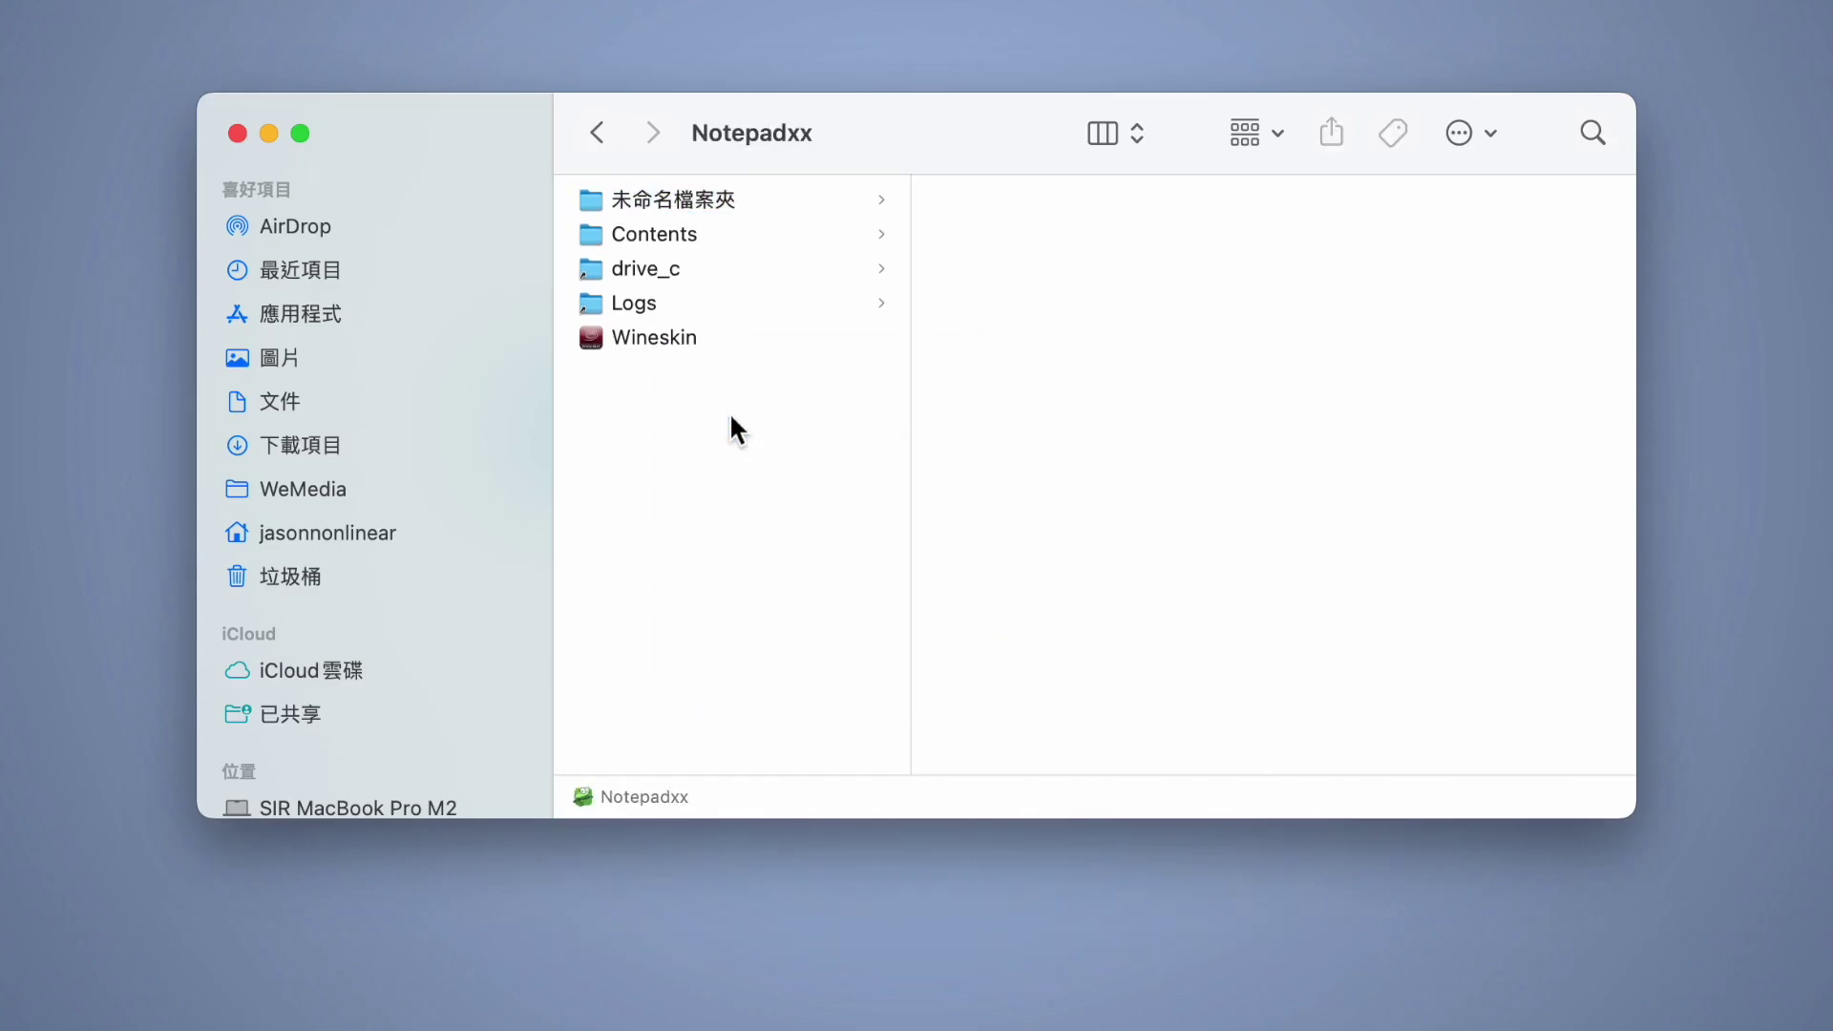
Step: Check the Notepadxx icon in Launchpad and delete the untitled folder from the package contents
key(F4)
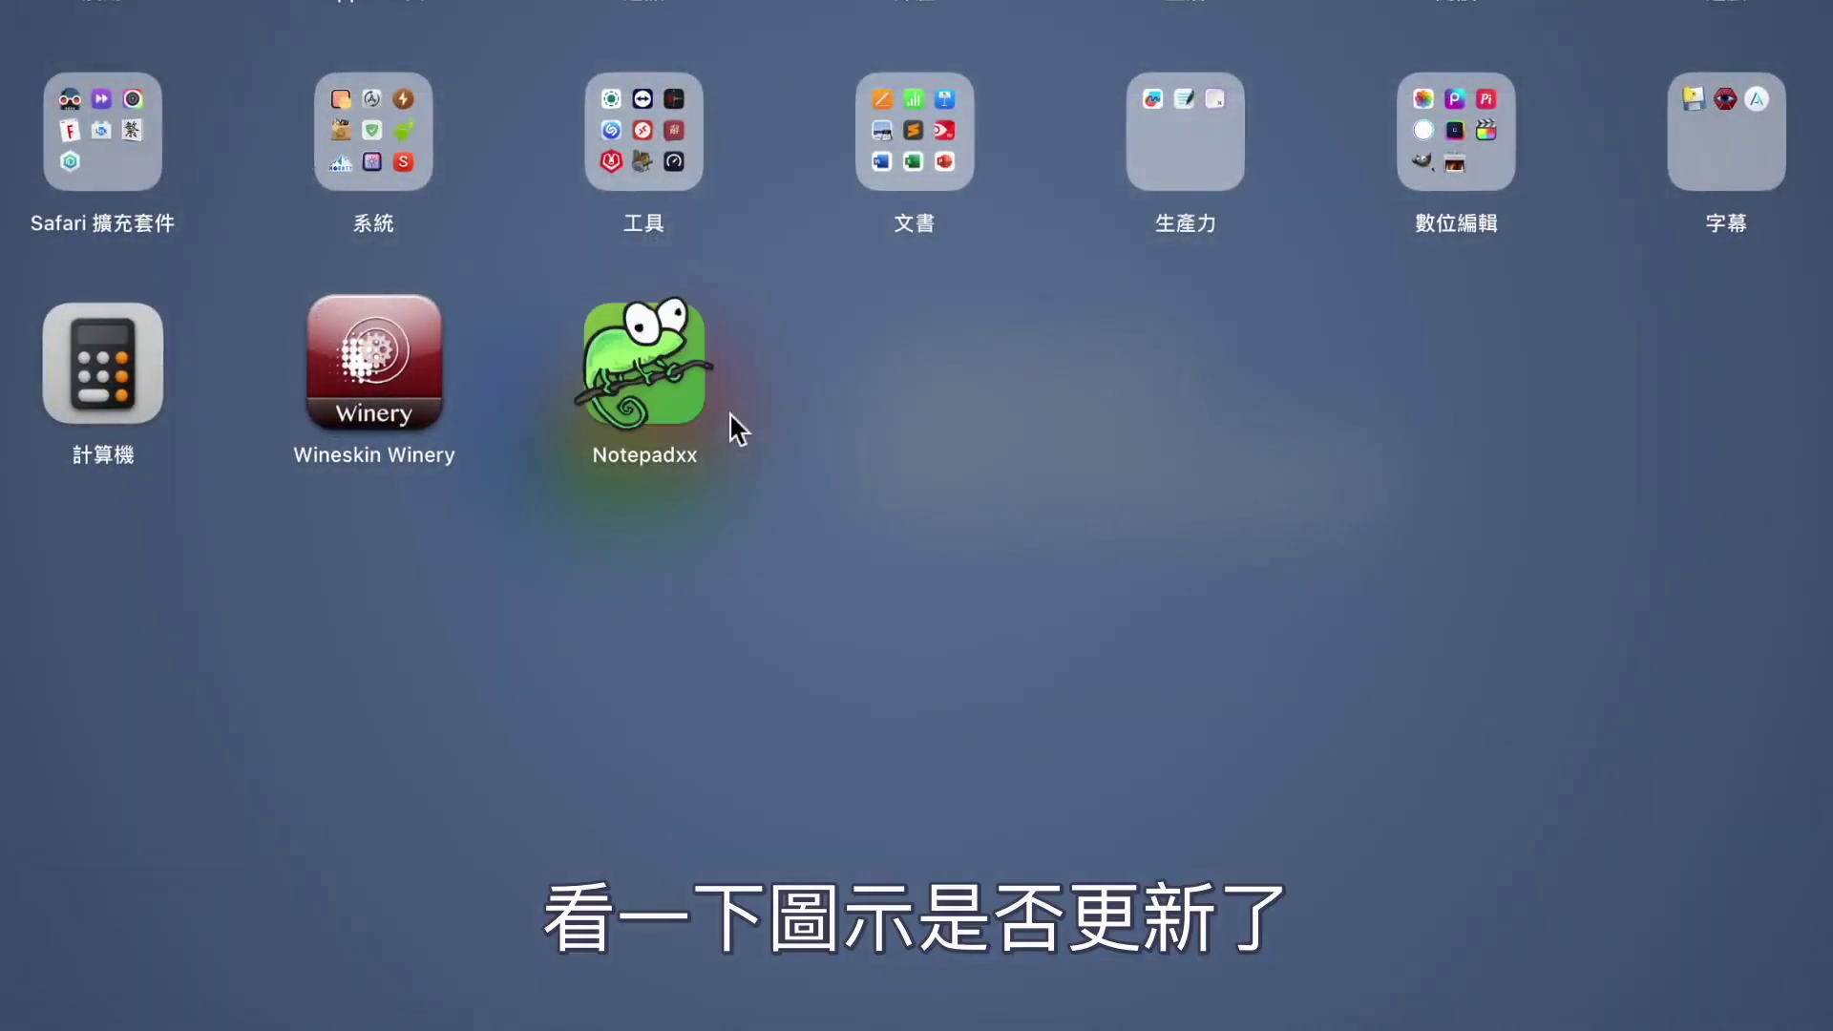
click(800, 410)
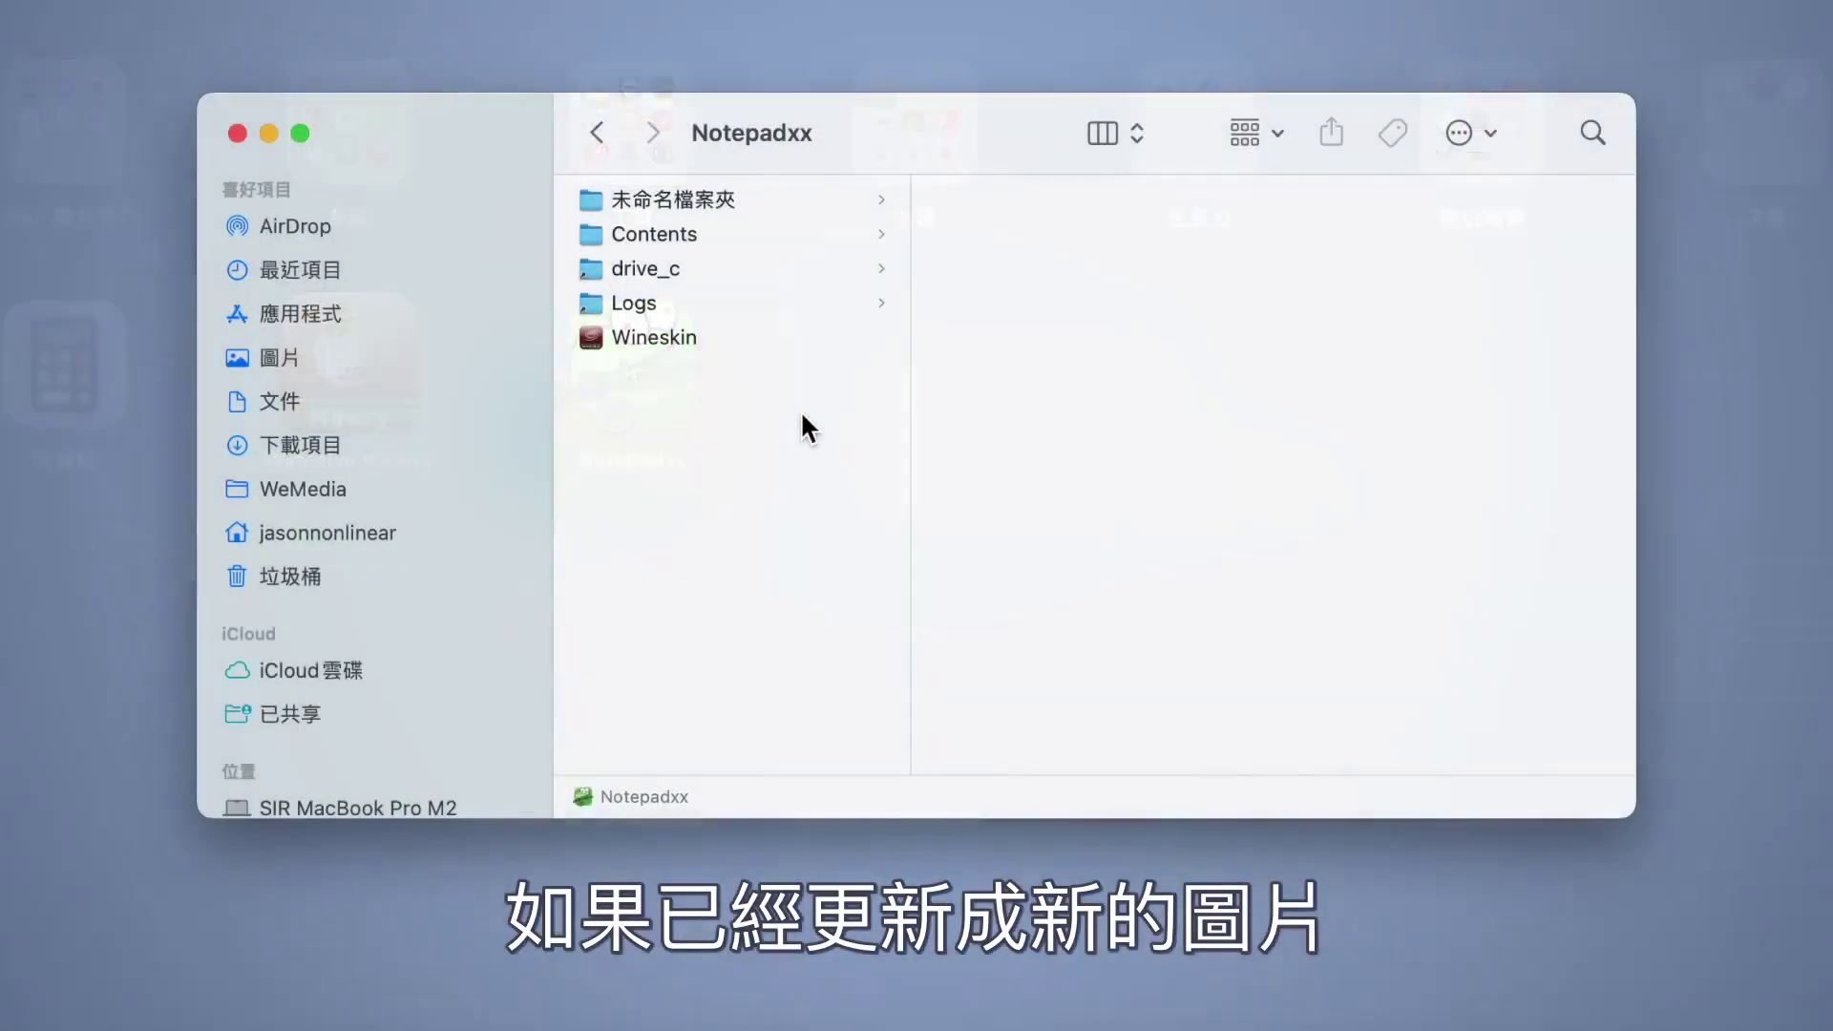
click(739, 198)
key(super+BackSpace)
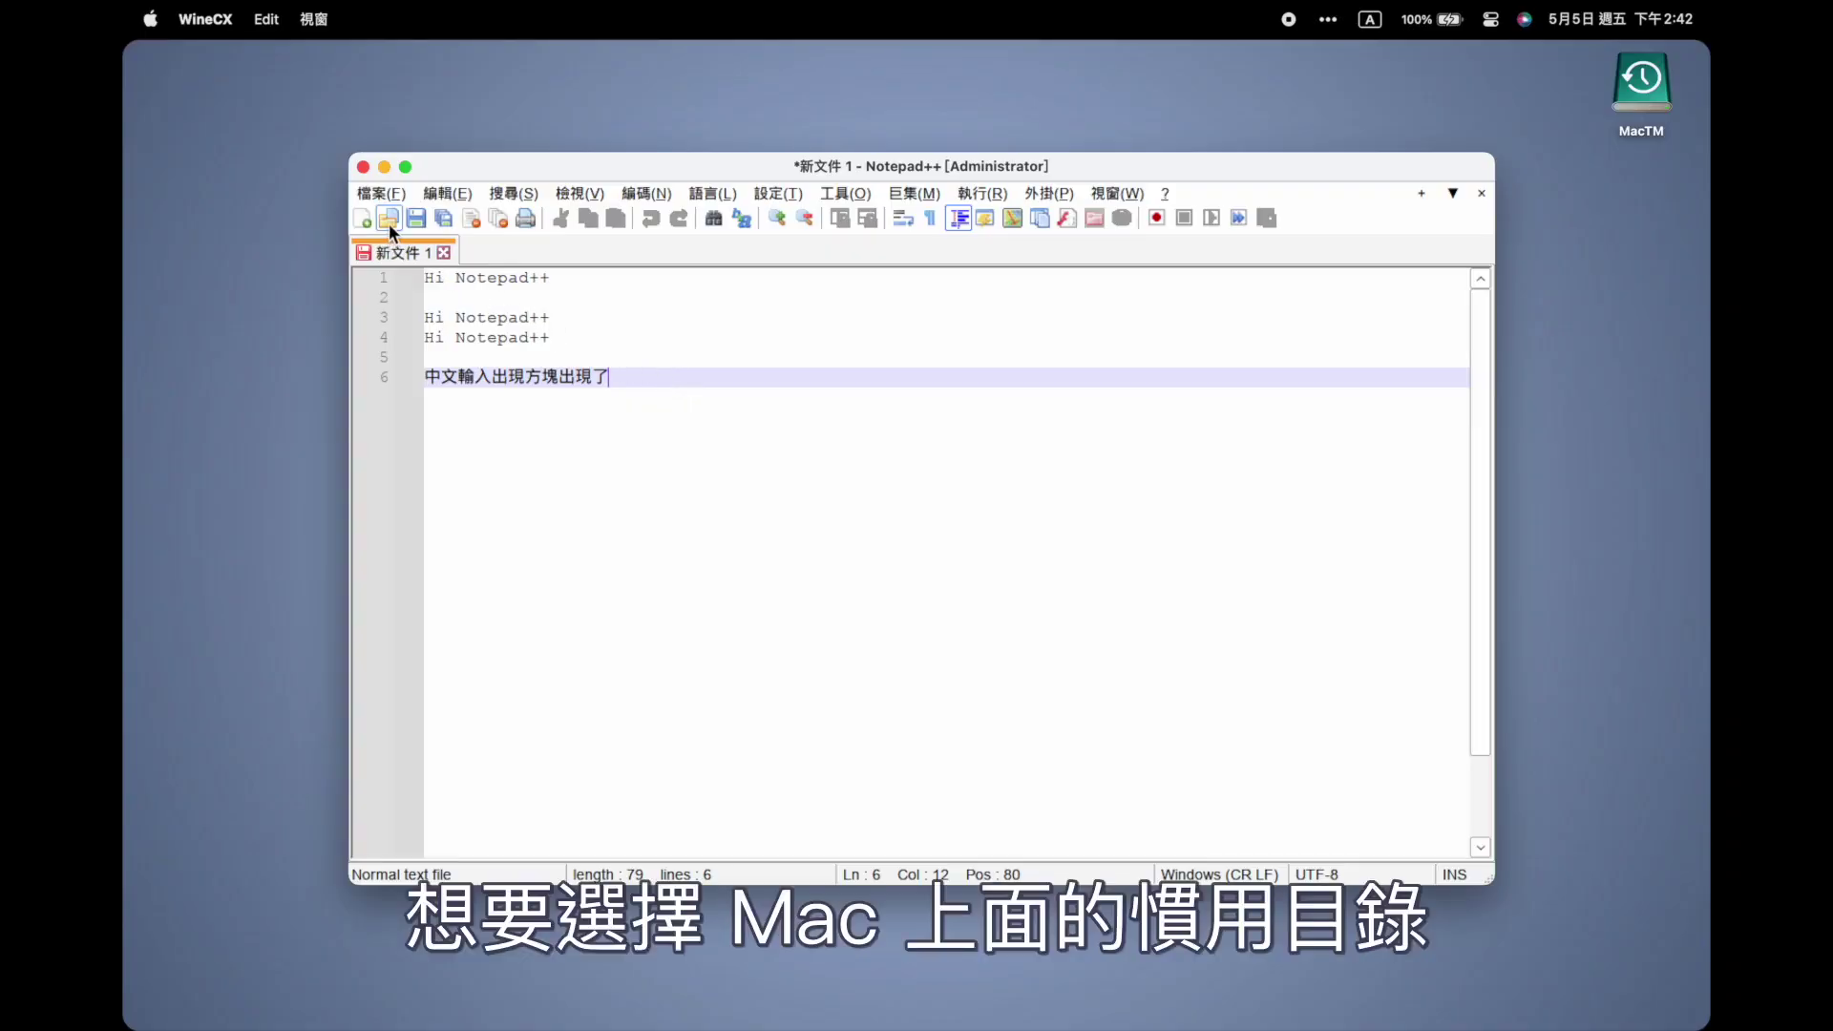
Step: Start opening a file in Notepad++ and browse from / through Users and the home folder to Downloads
click(388, 220)
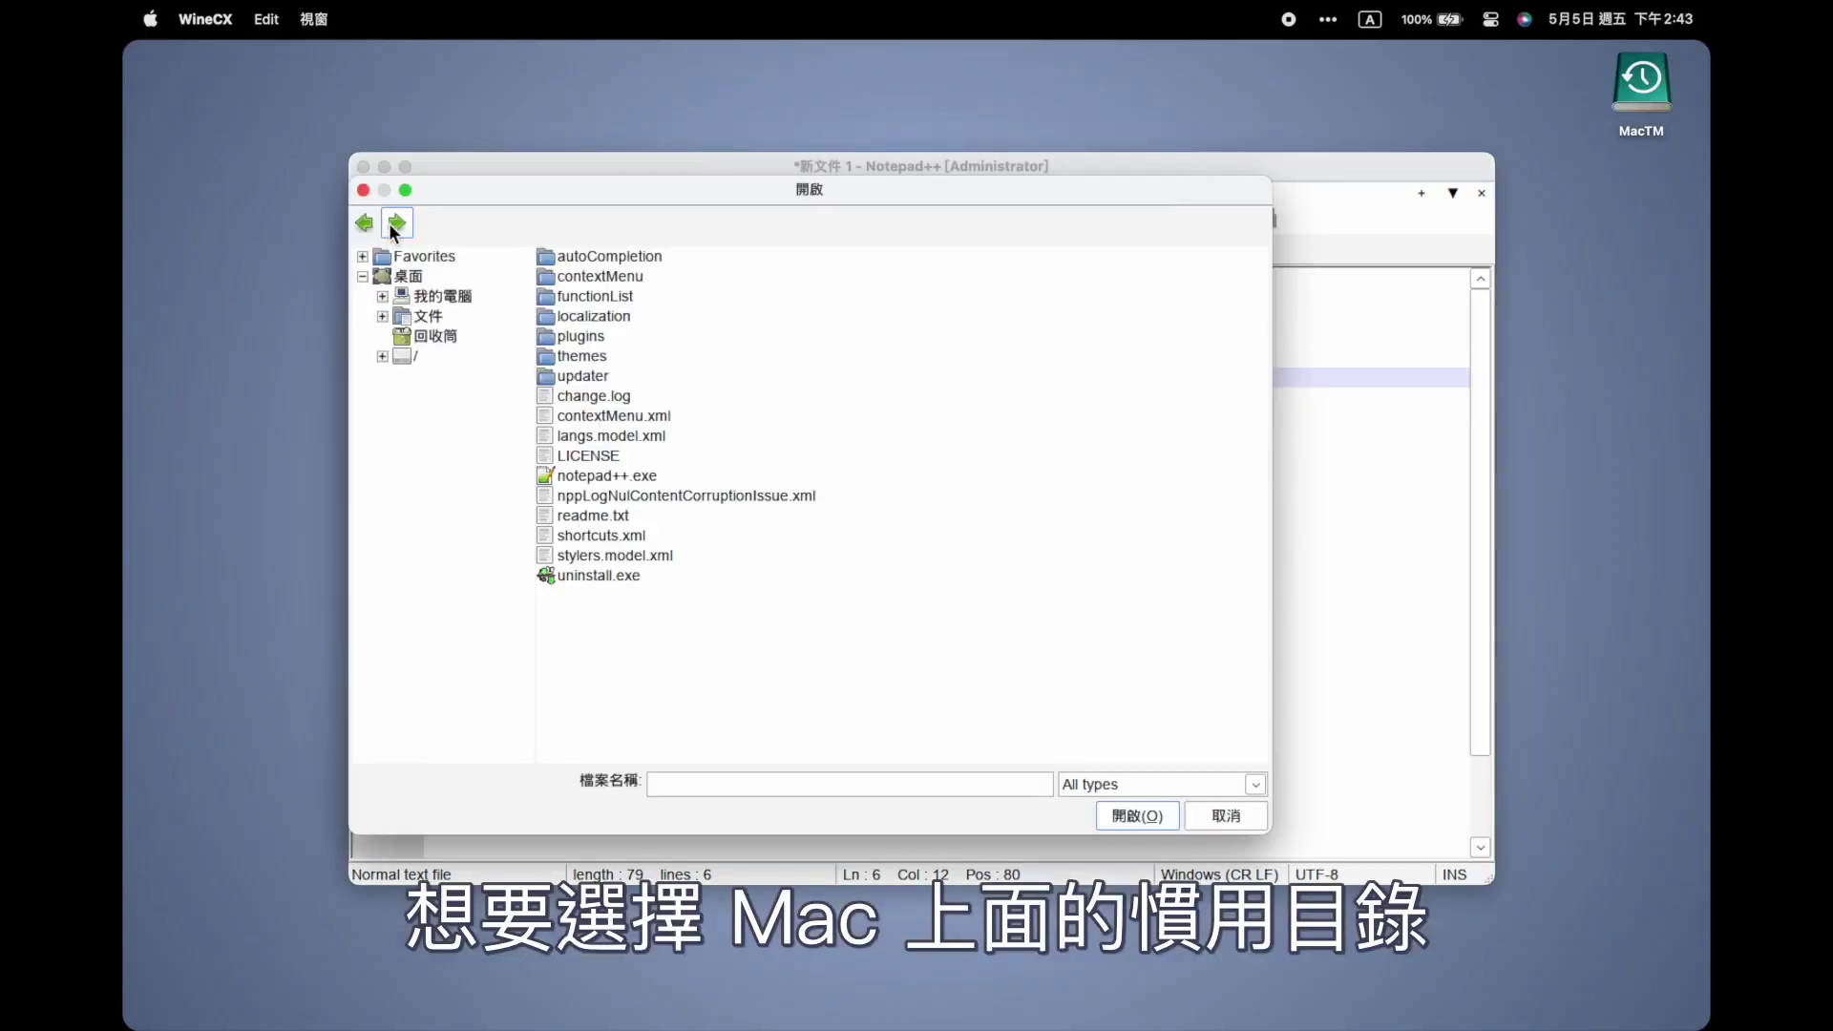
click(405, 361)
click(383, 356)
click(452, 594)
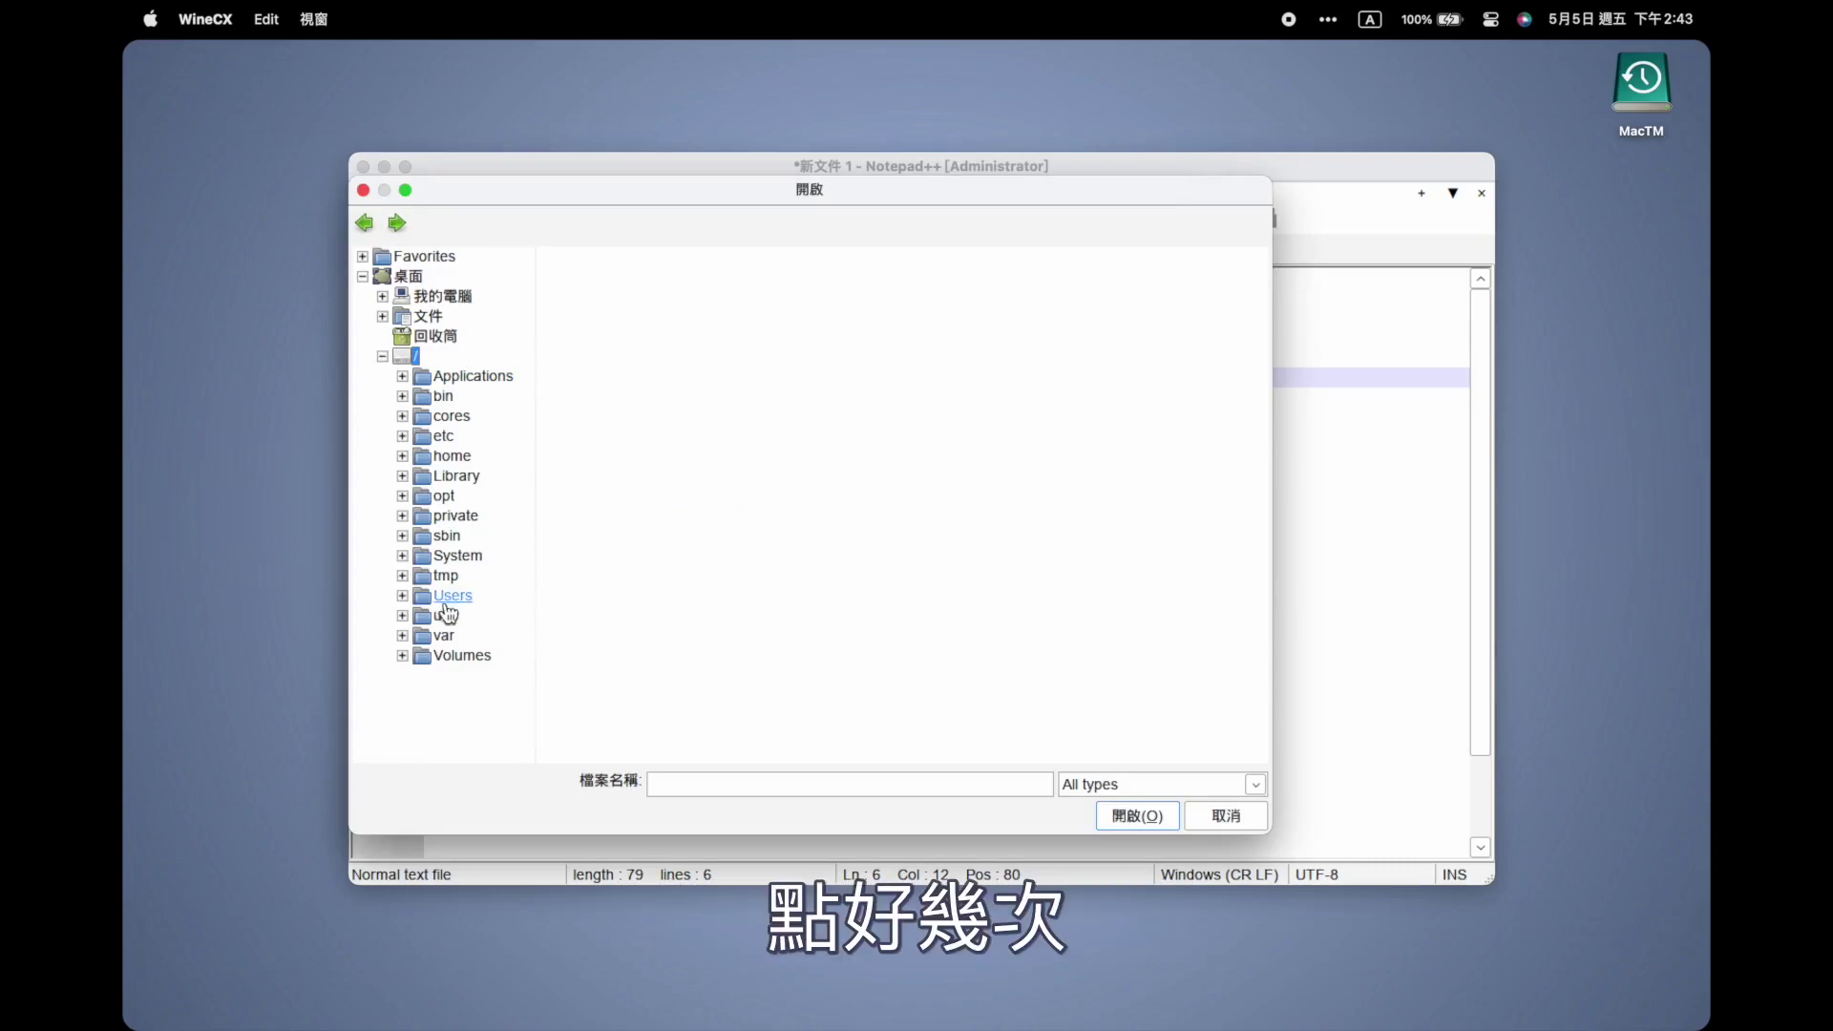
click(403, 595)
click(422, 615)
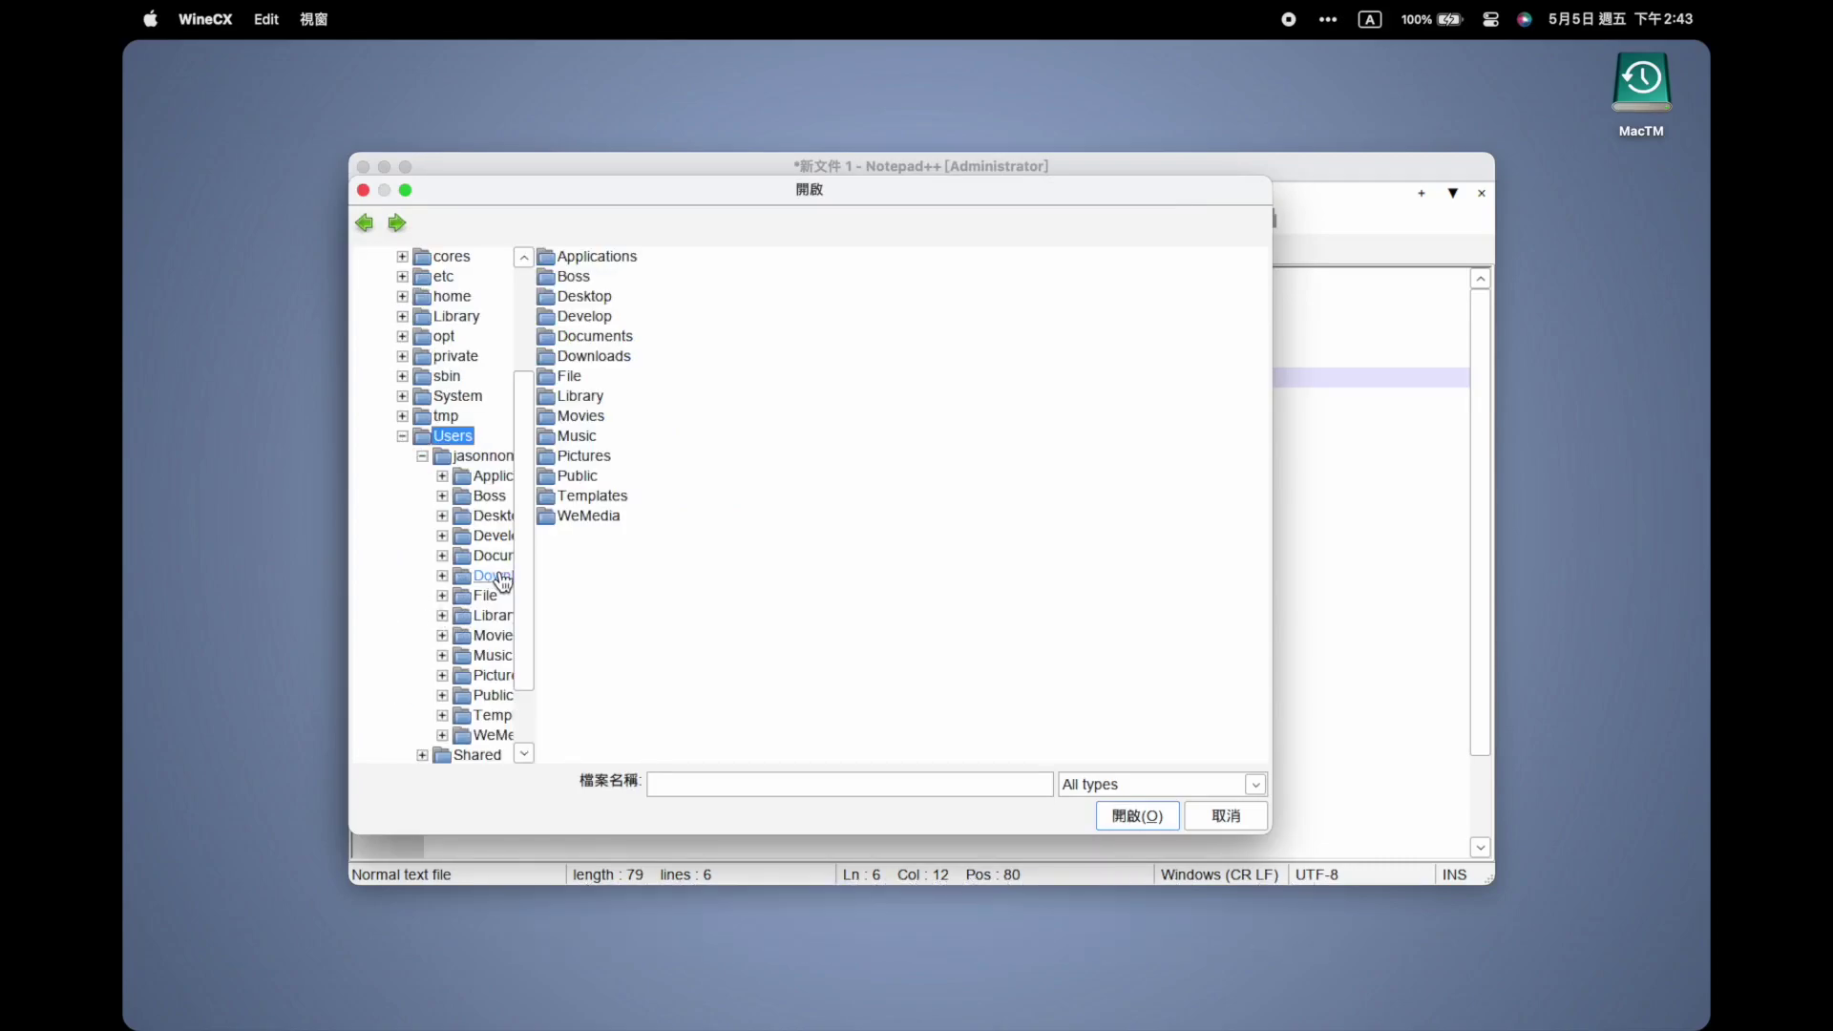
click(494, 574)
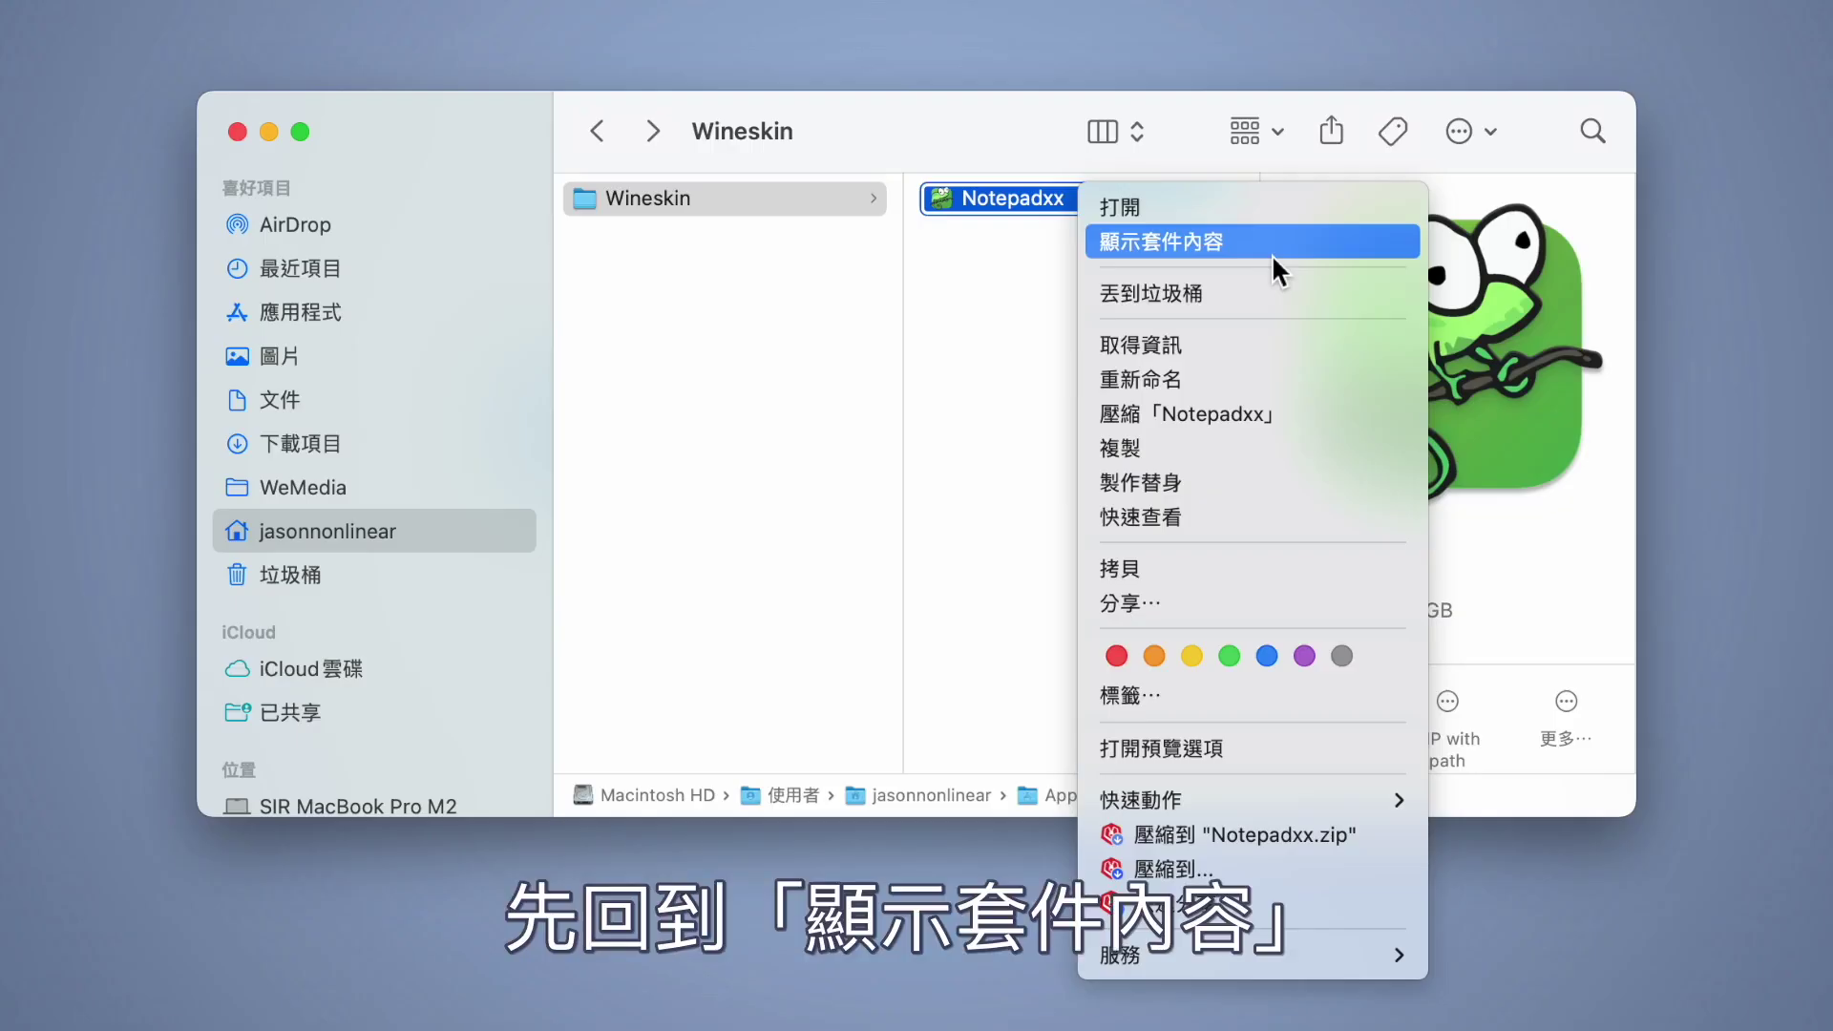
Step: Show the package contents of Notepadxx in Finder and go to the Favorites folder of the Mac account under drive_c/users
click(1271, 250)
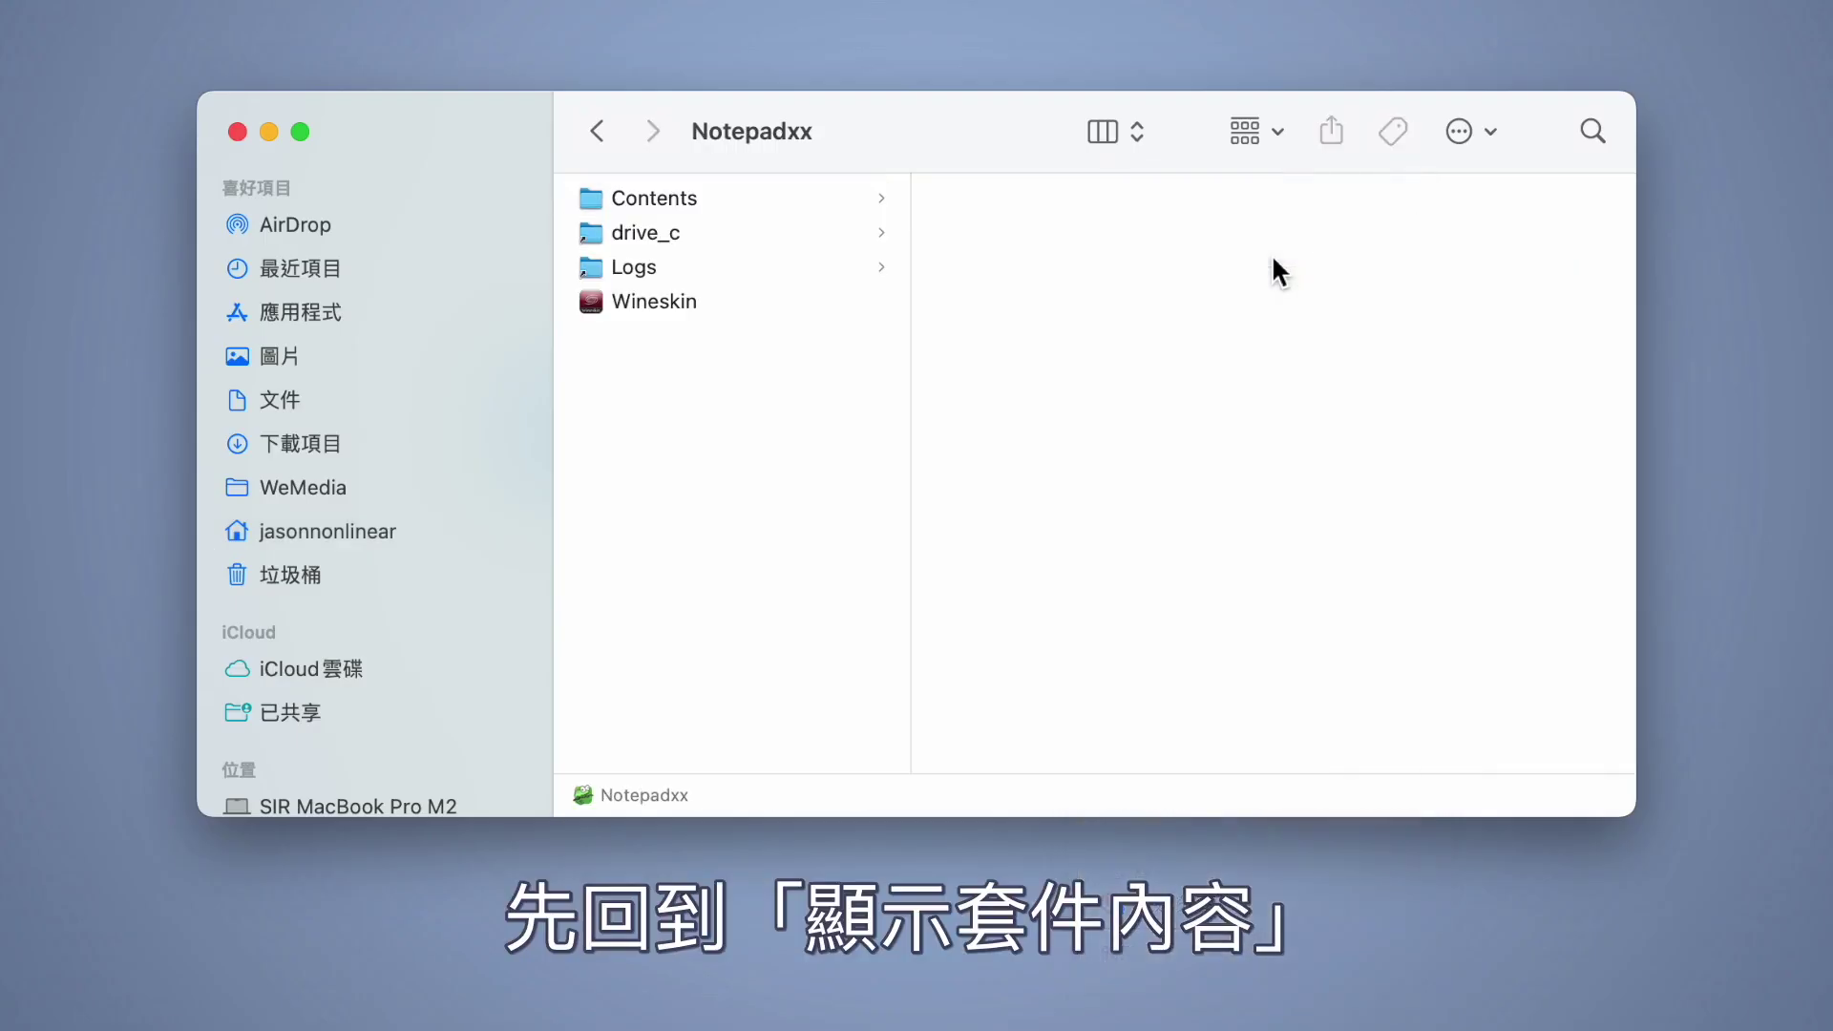
click(800, 231)
click(1058, 302)
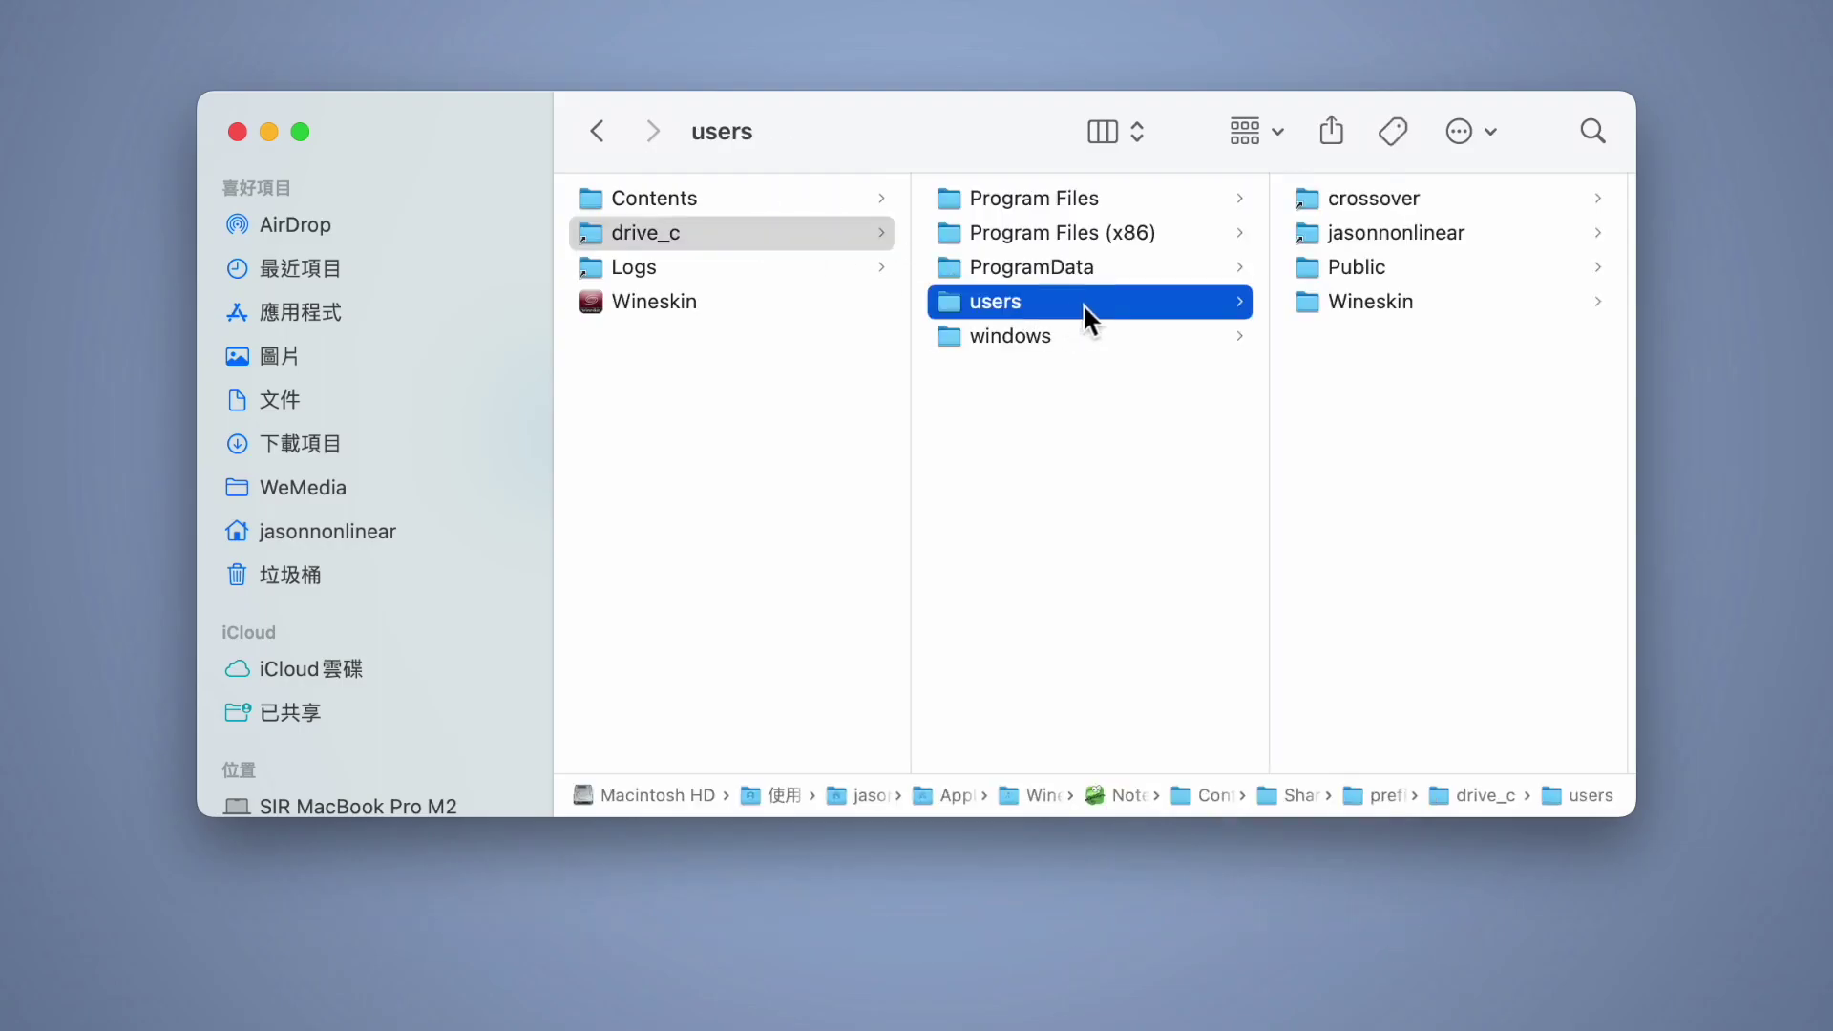
click(1411, 232)
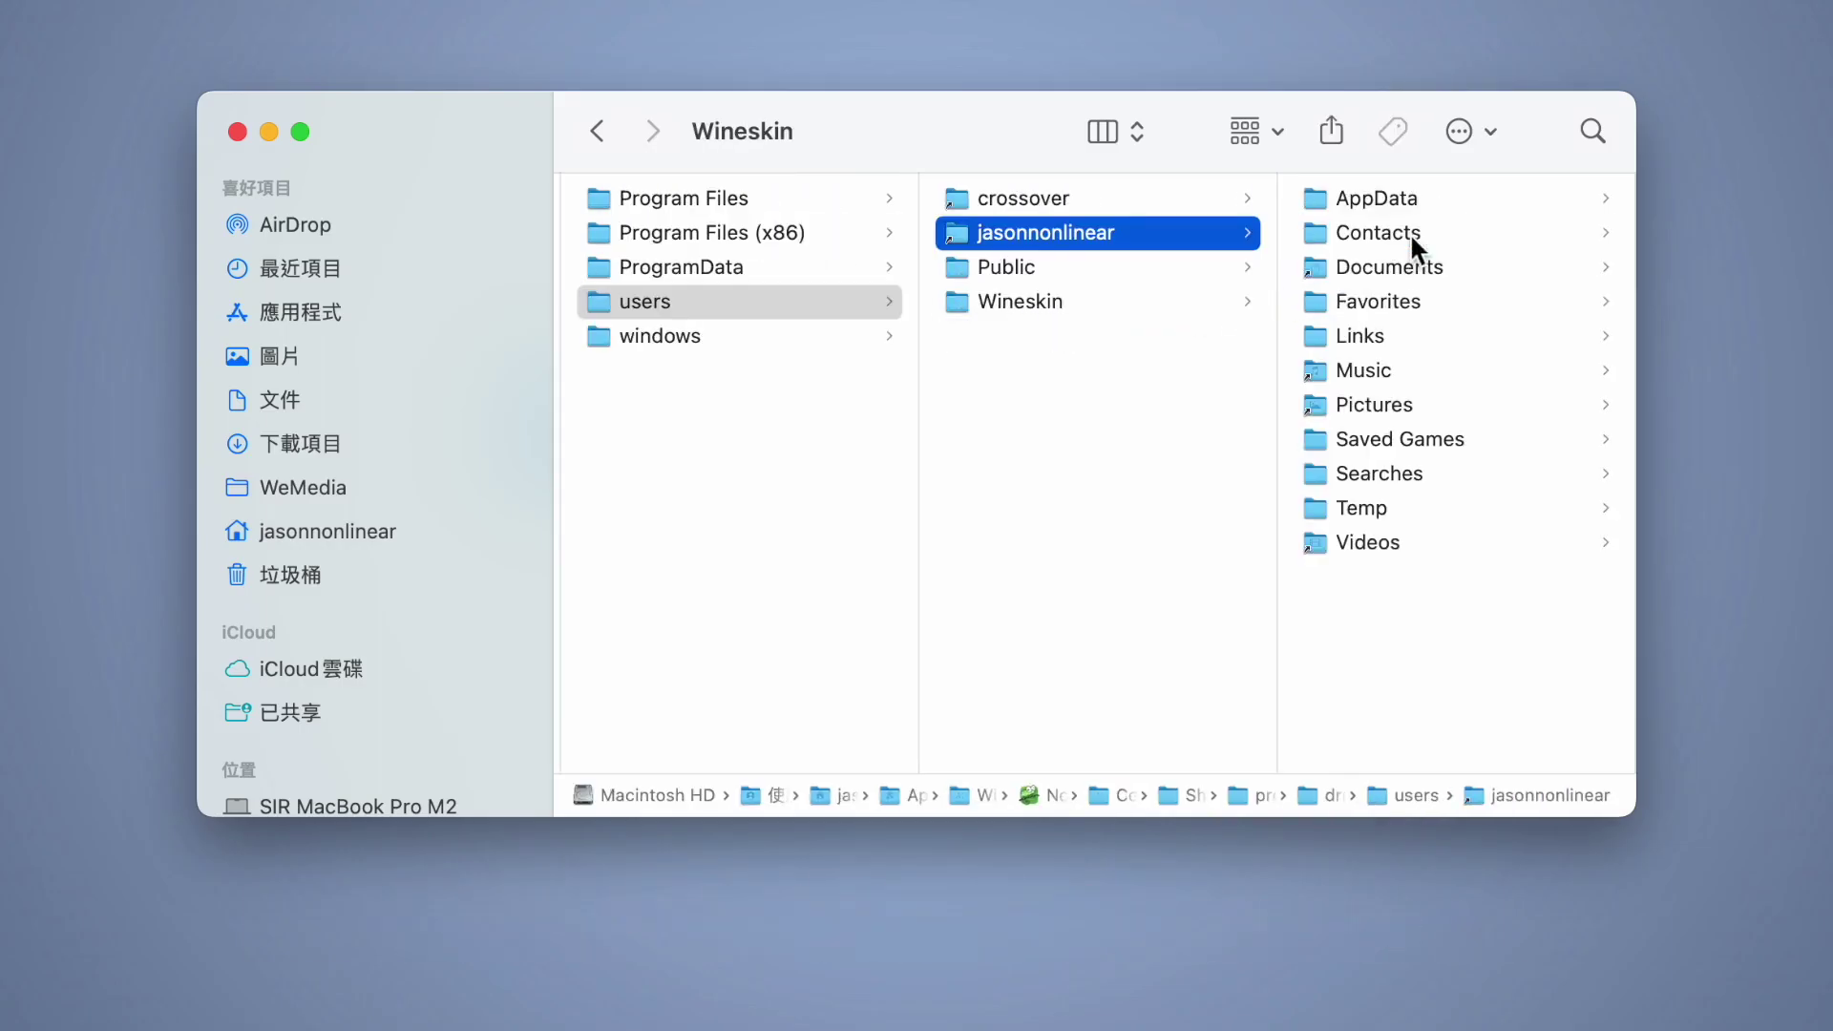
click(1414, 299)
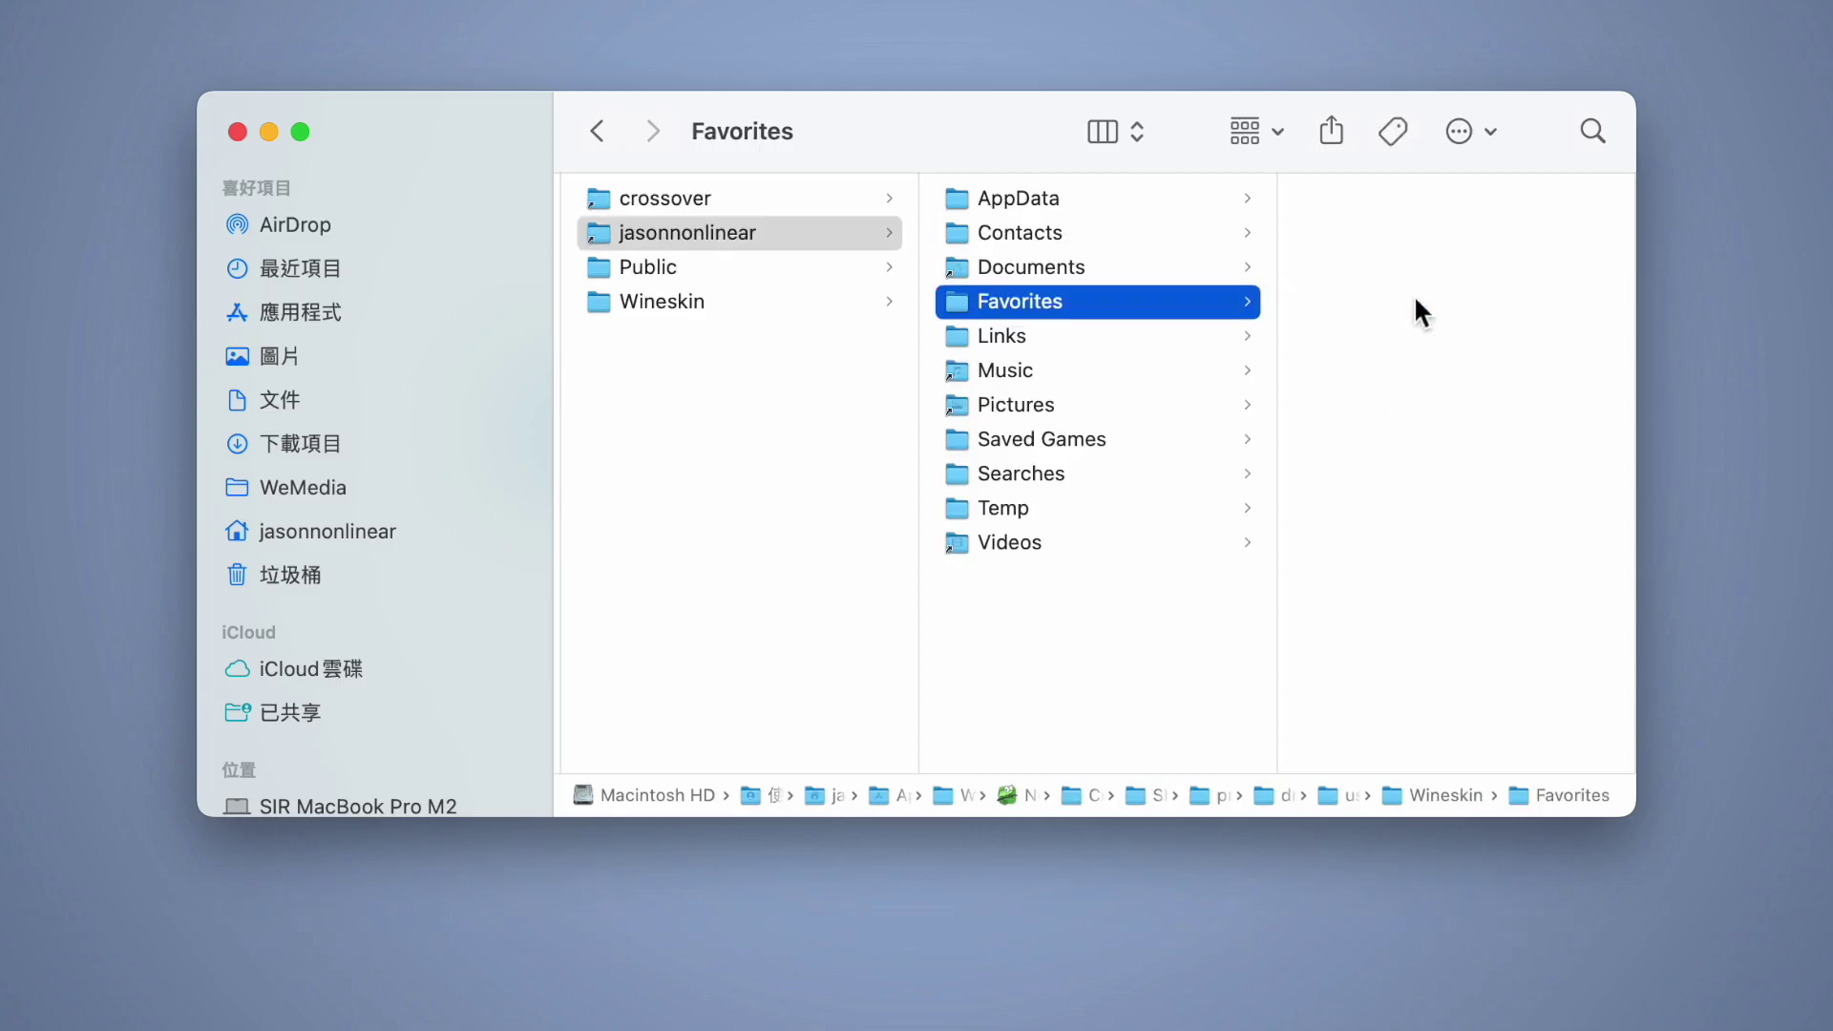
Step: Copy the Favorites folder's pathname in Finder and change the terminal's working directory to that path with cd
right_click(1154, 307)
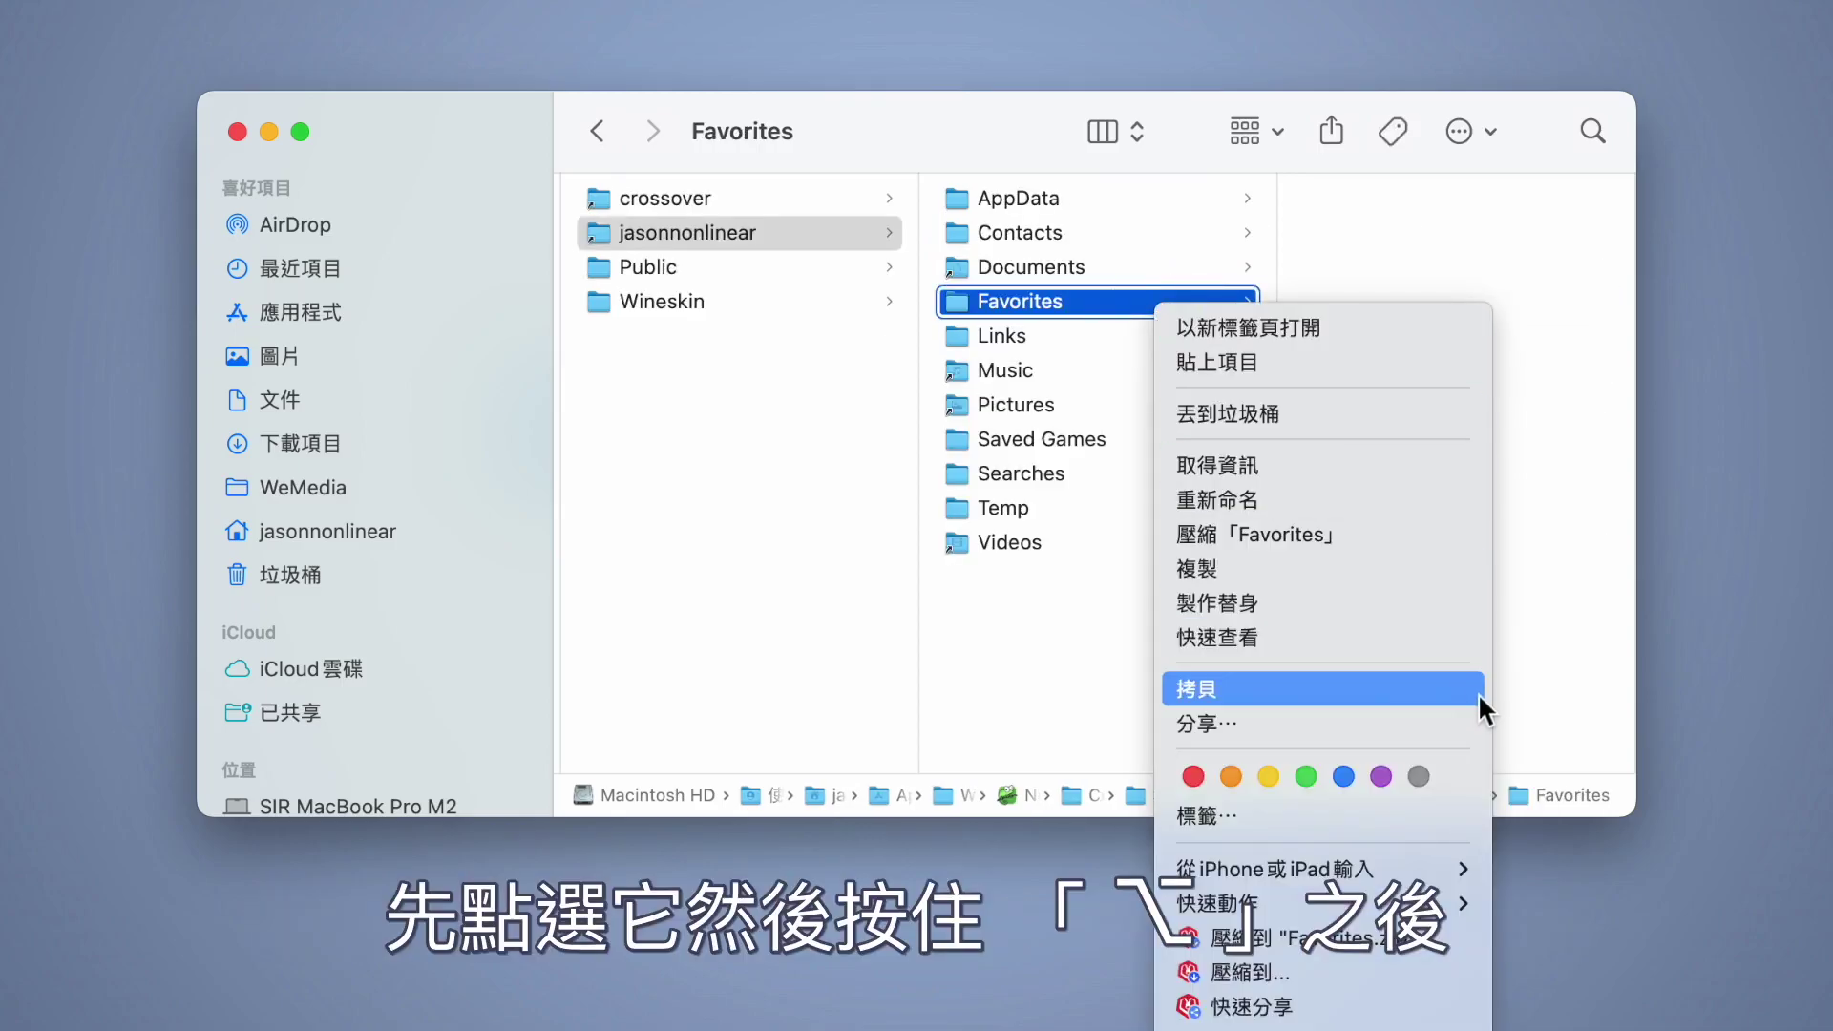
key(alt)
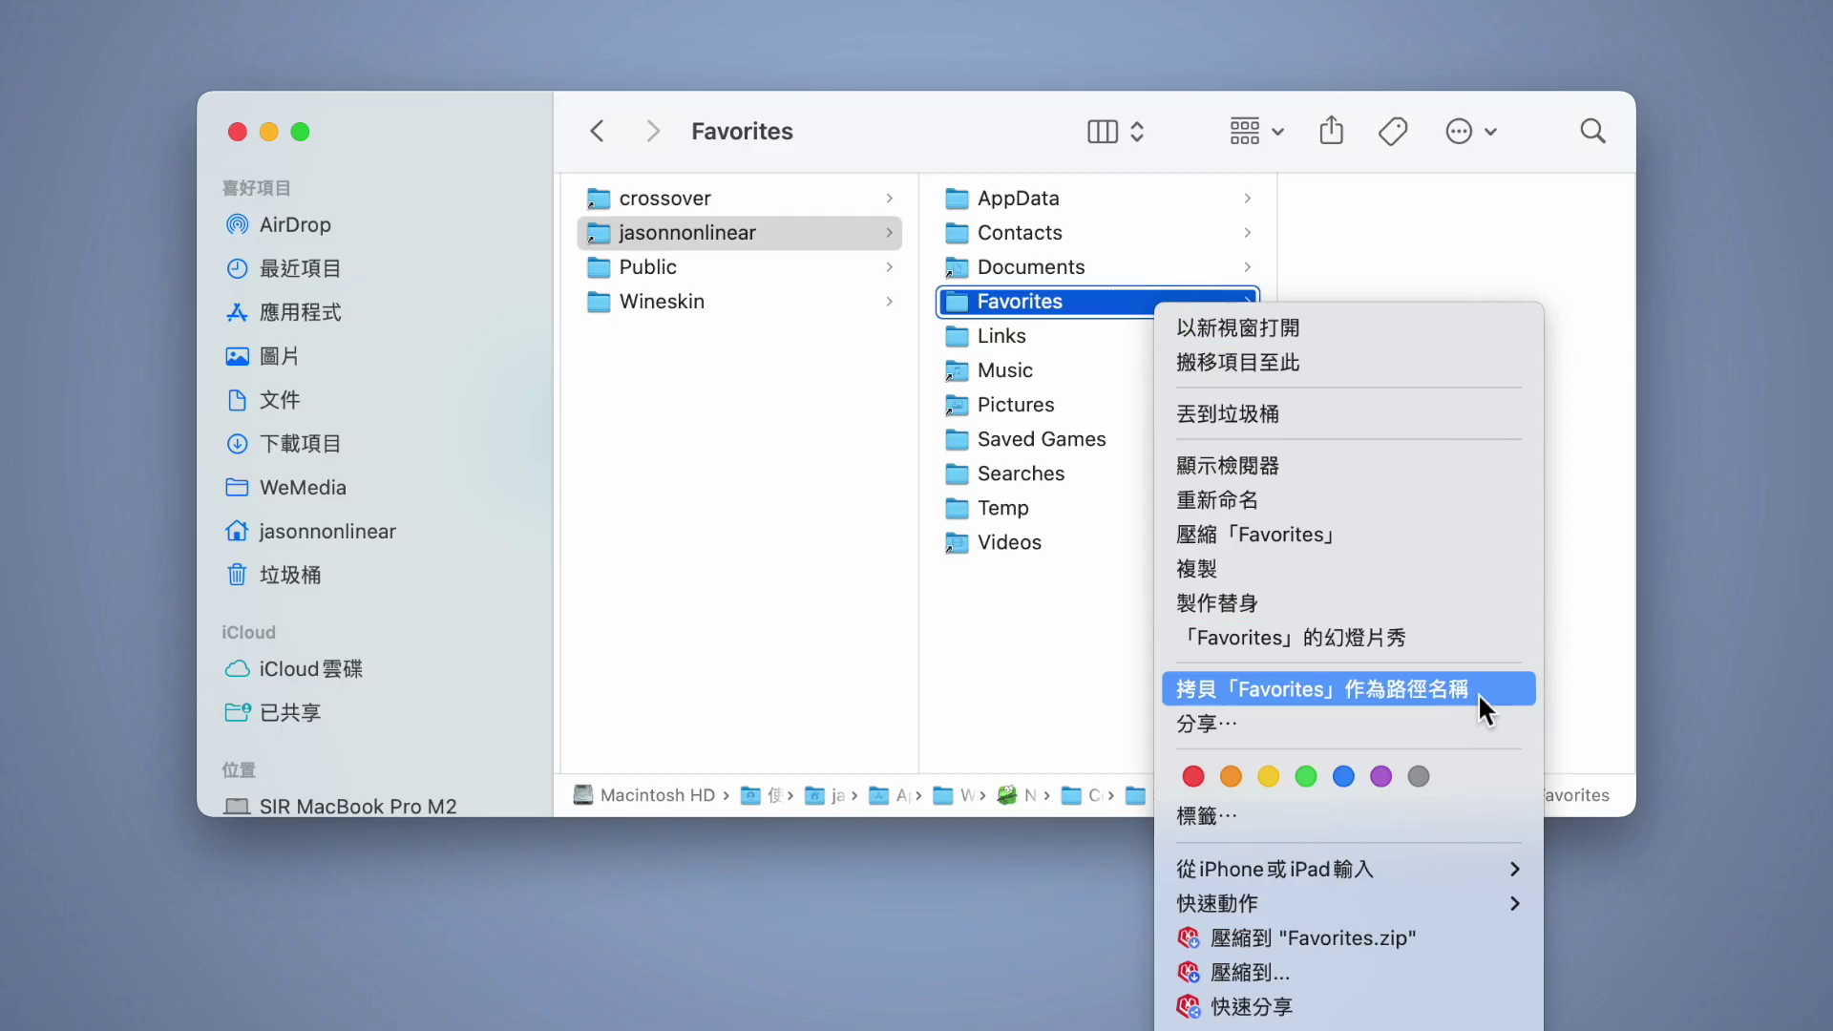
alt+click(1478, 693)
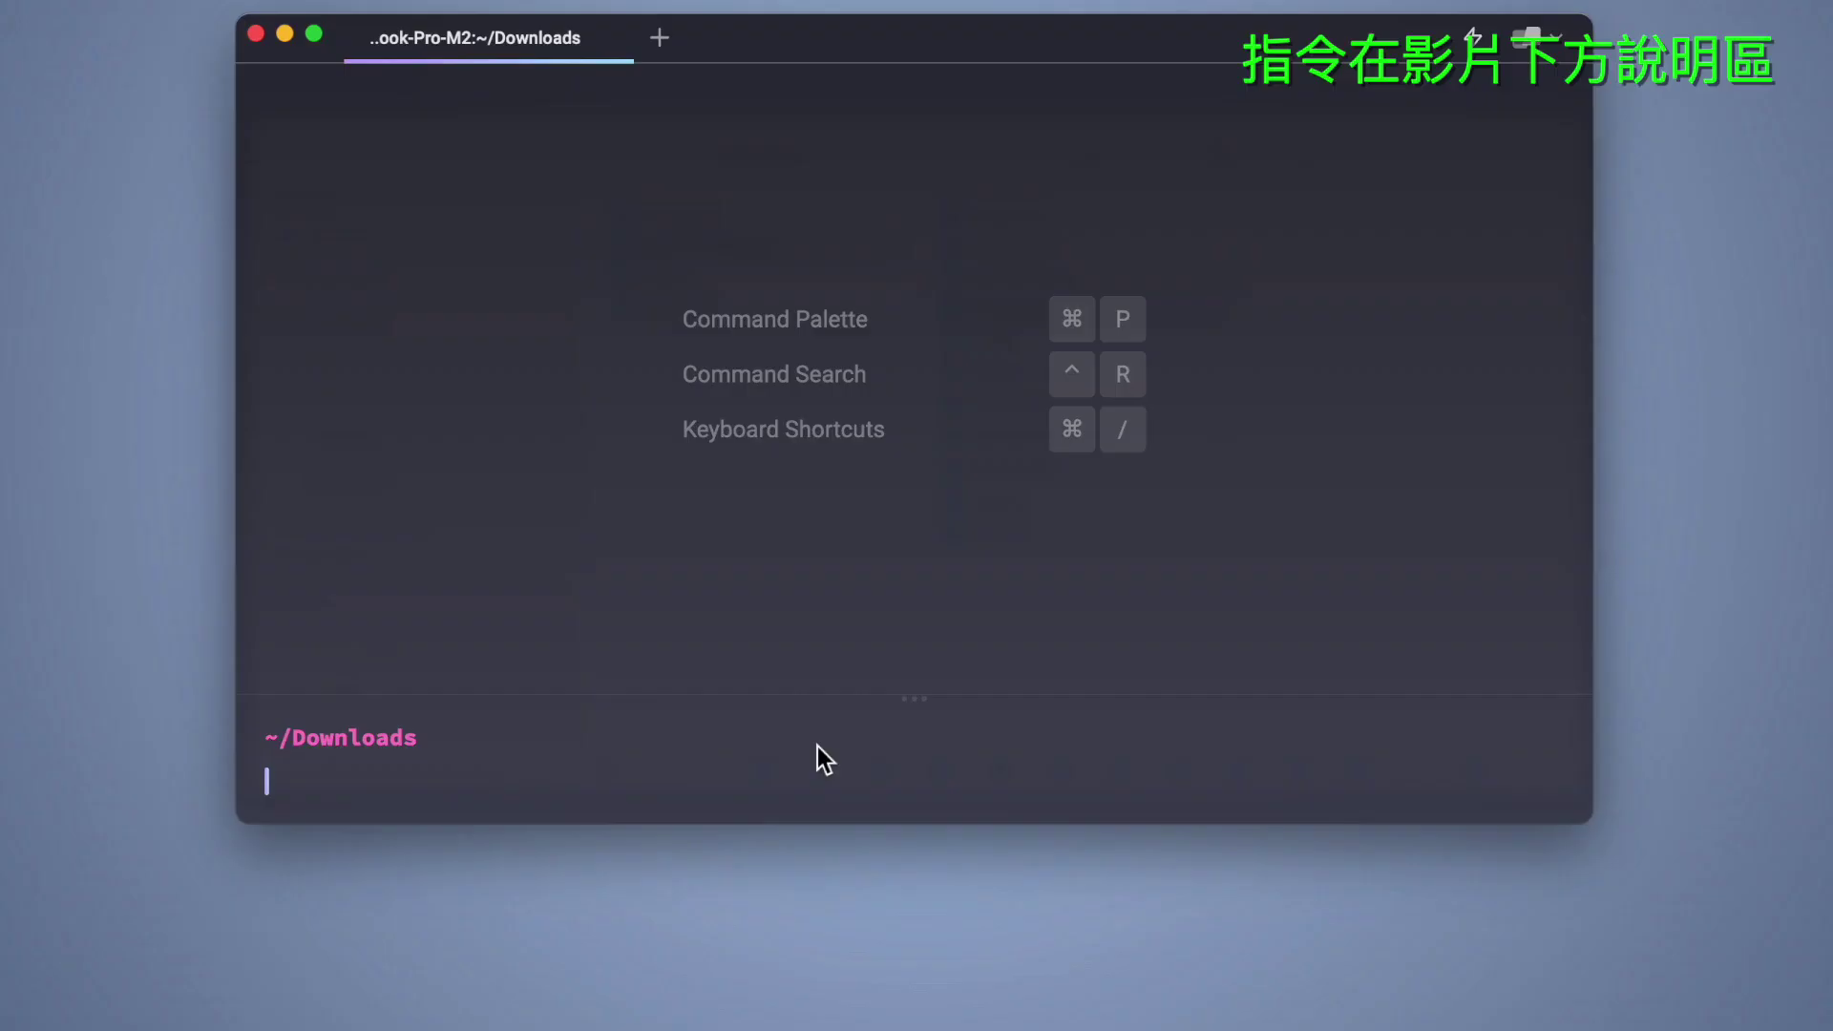
text(cd)
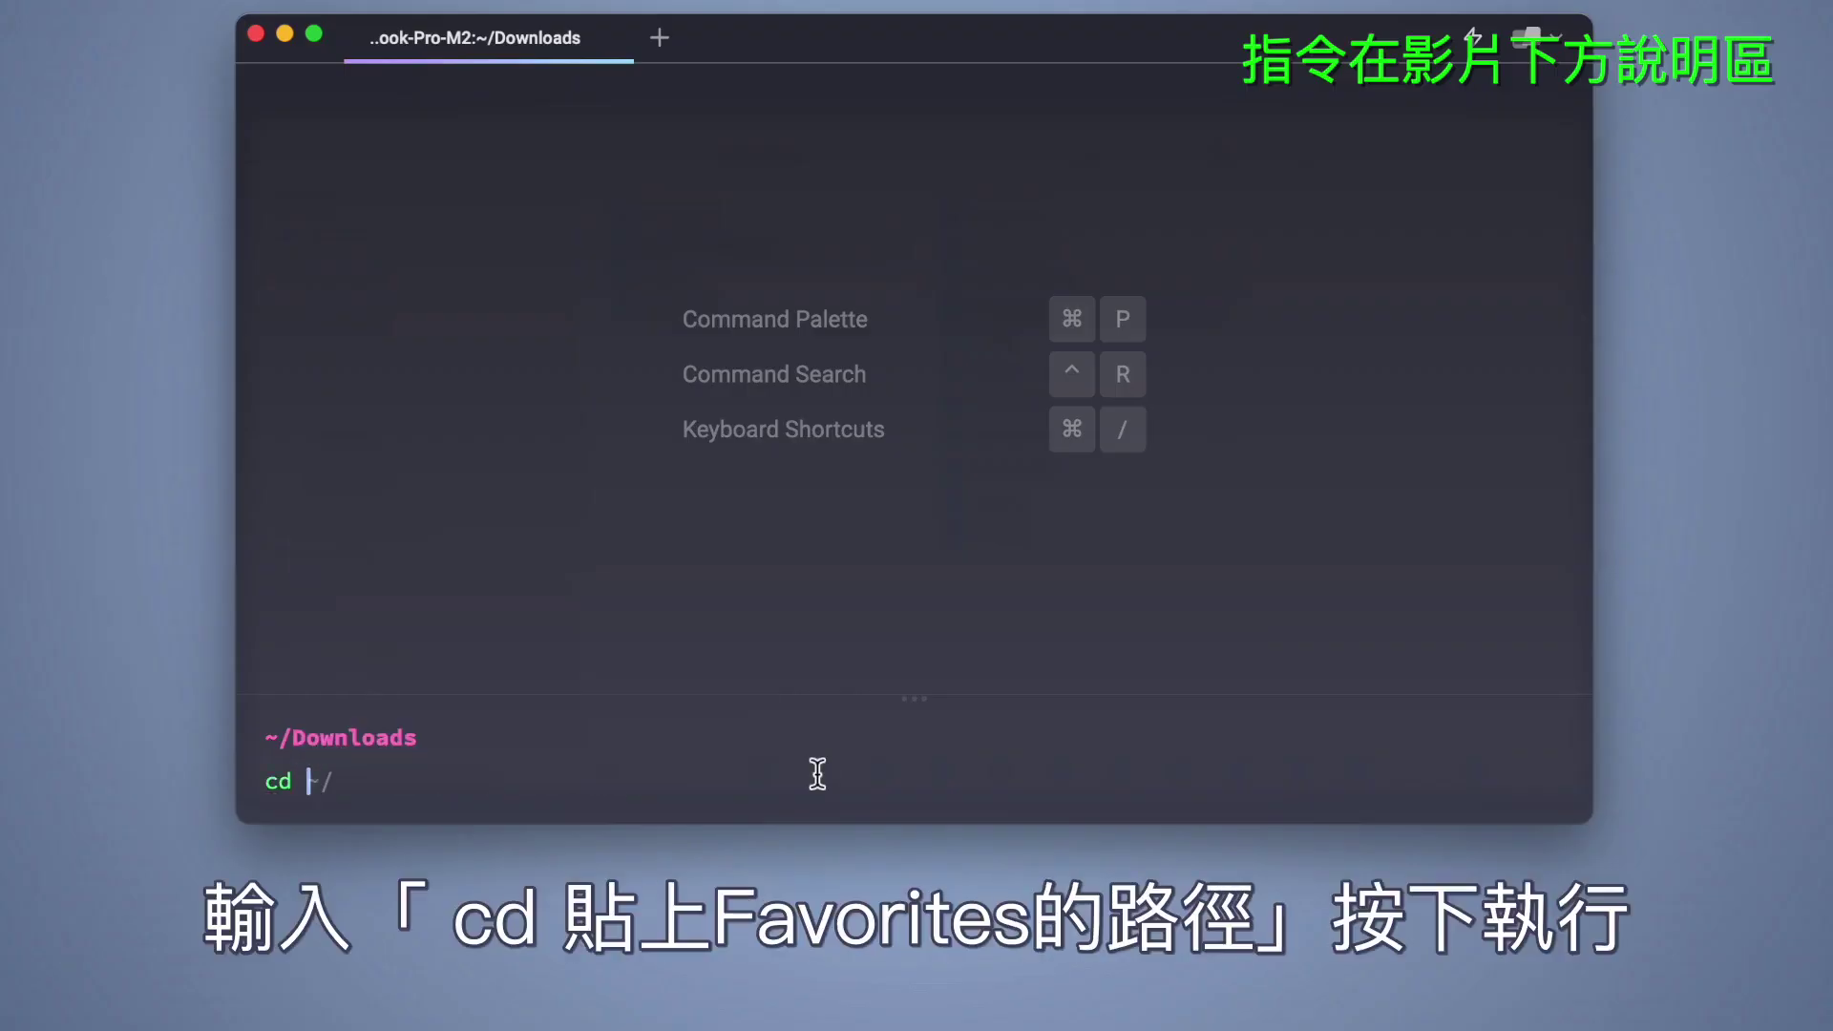
text(/Users/jasonnonlinear/Applications/Wineskin/Notepadxx.app/Contents/SharedSupport/prefix/drive_c/users/Wineskin/Favorites)
key(Return)
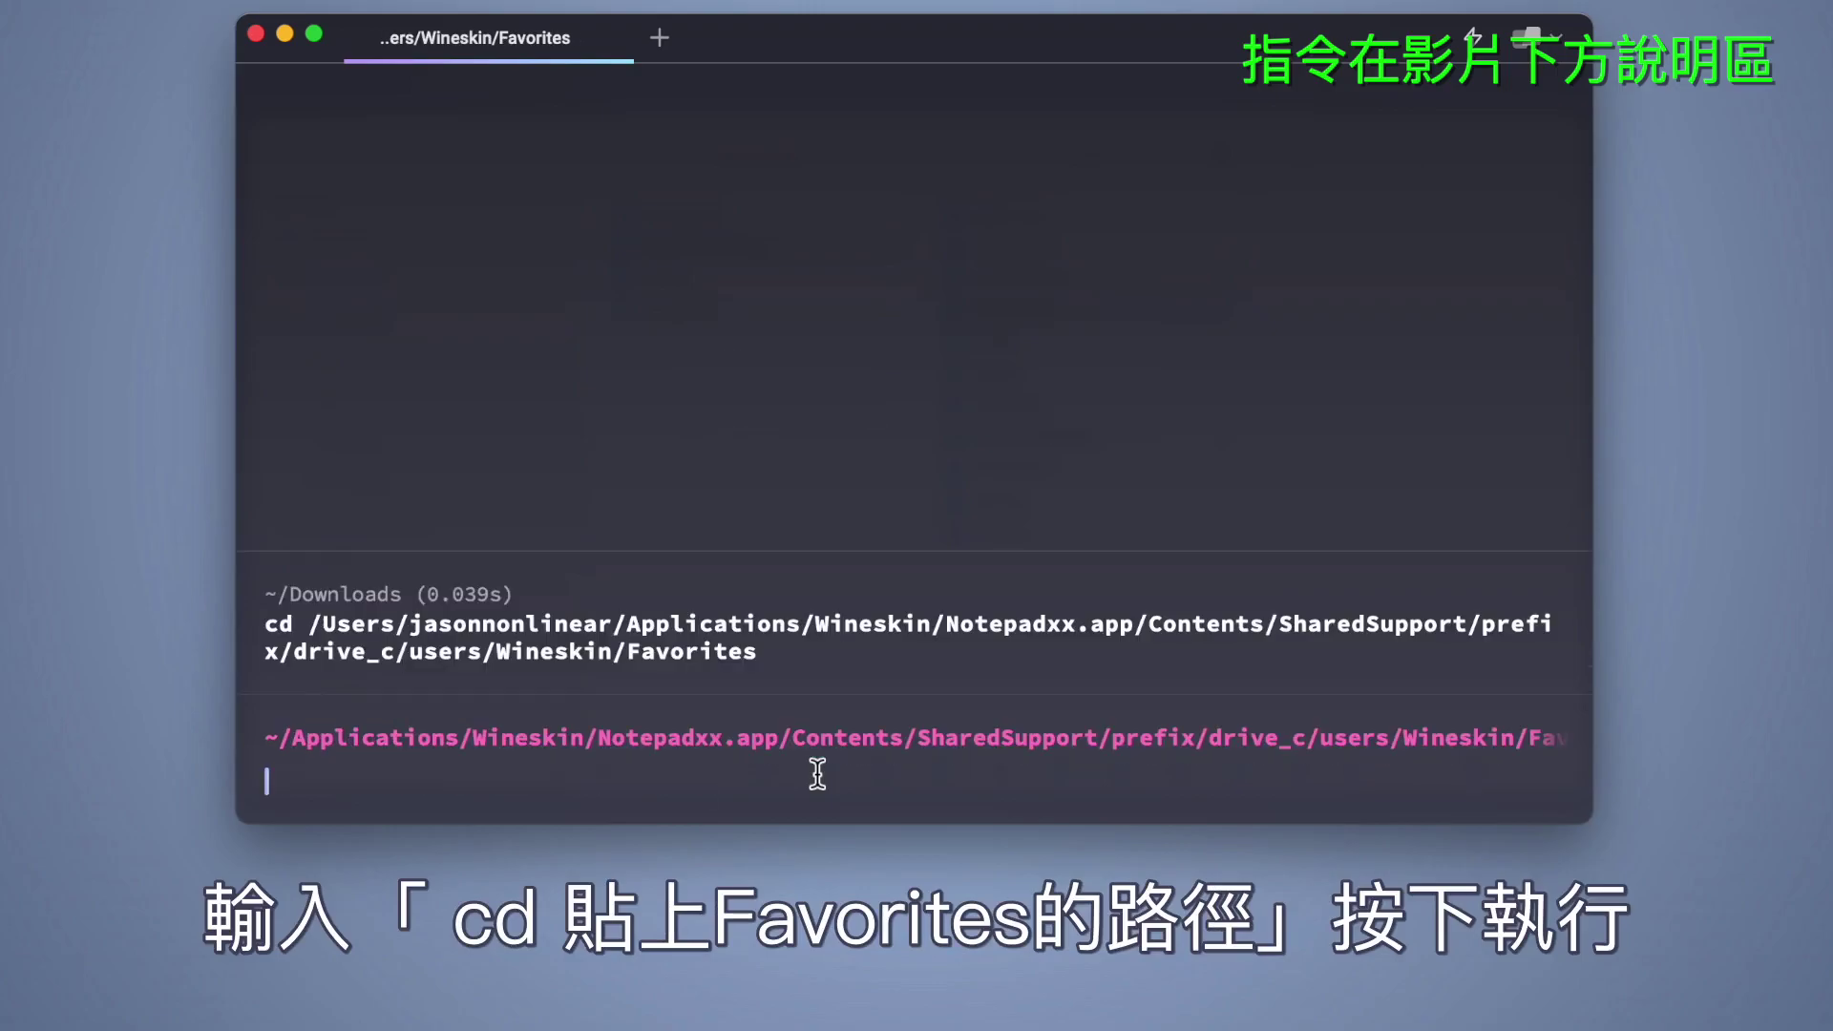
Step: Create symbolic links to ~/Downloads and the home folder ~/ inside Favorites with ln -s
text(ln)
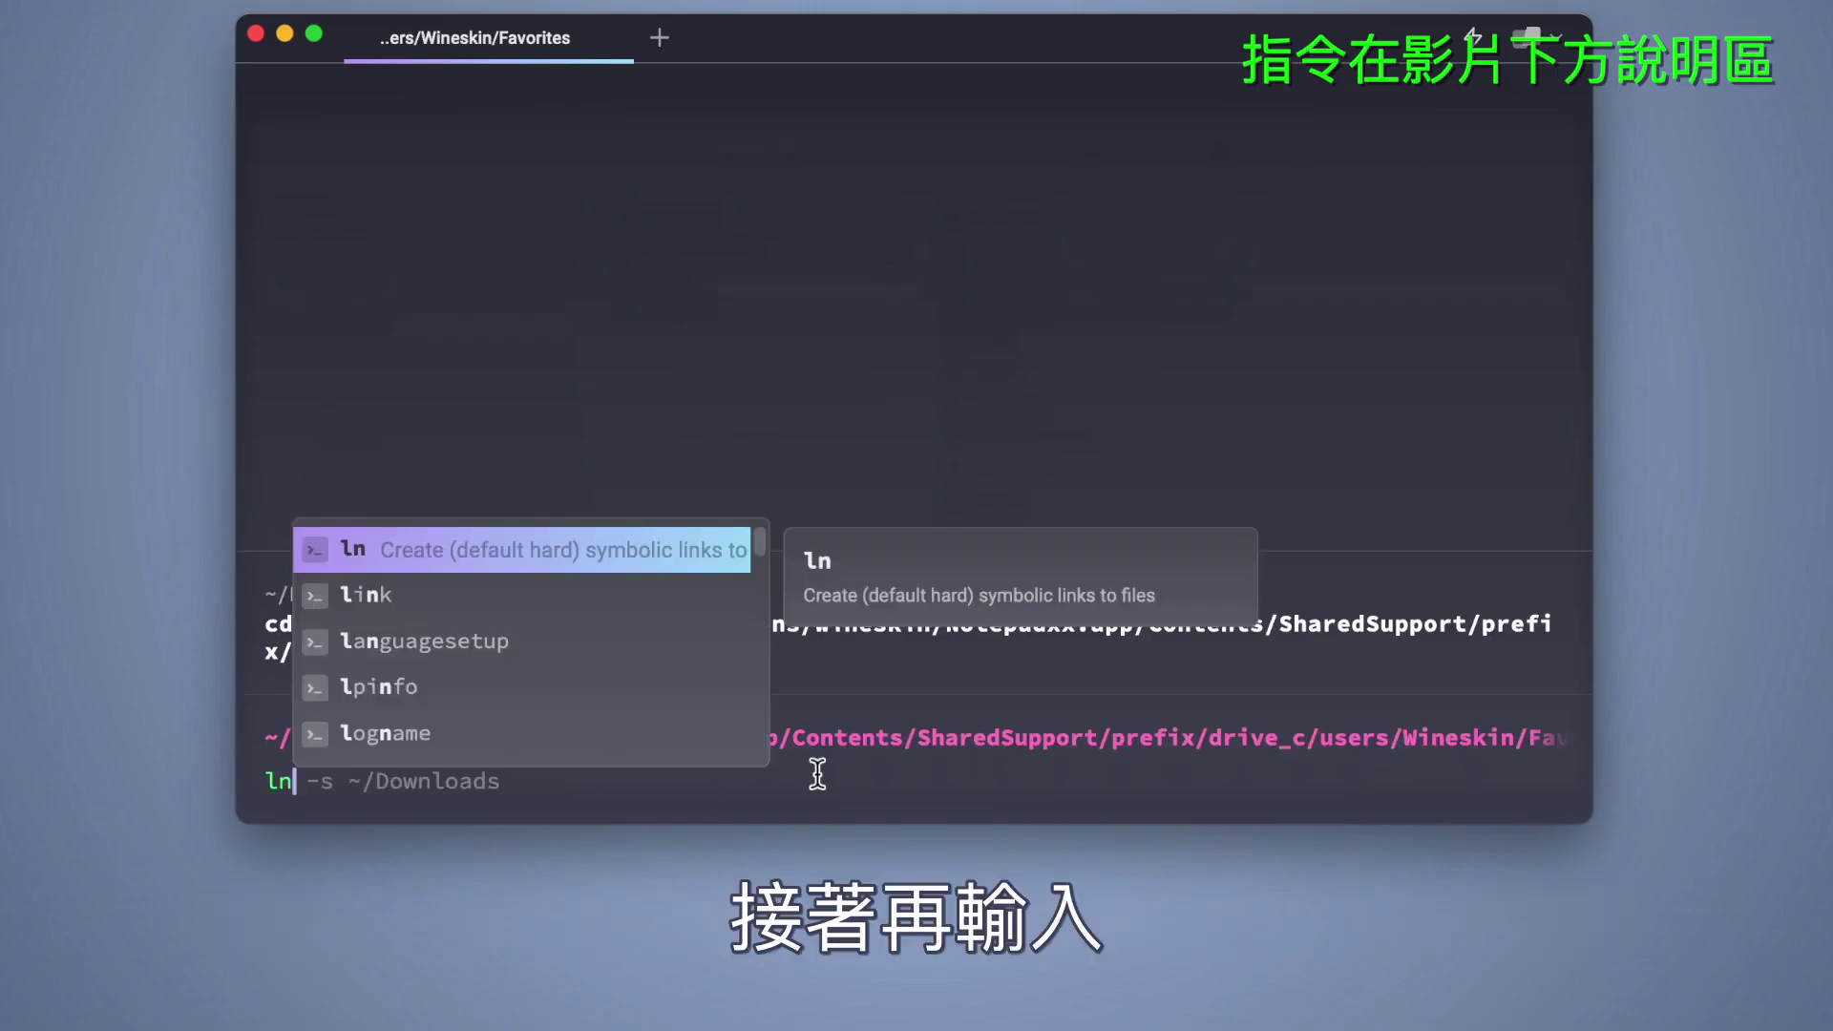
text( -s ~/Downloads)
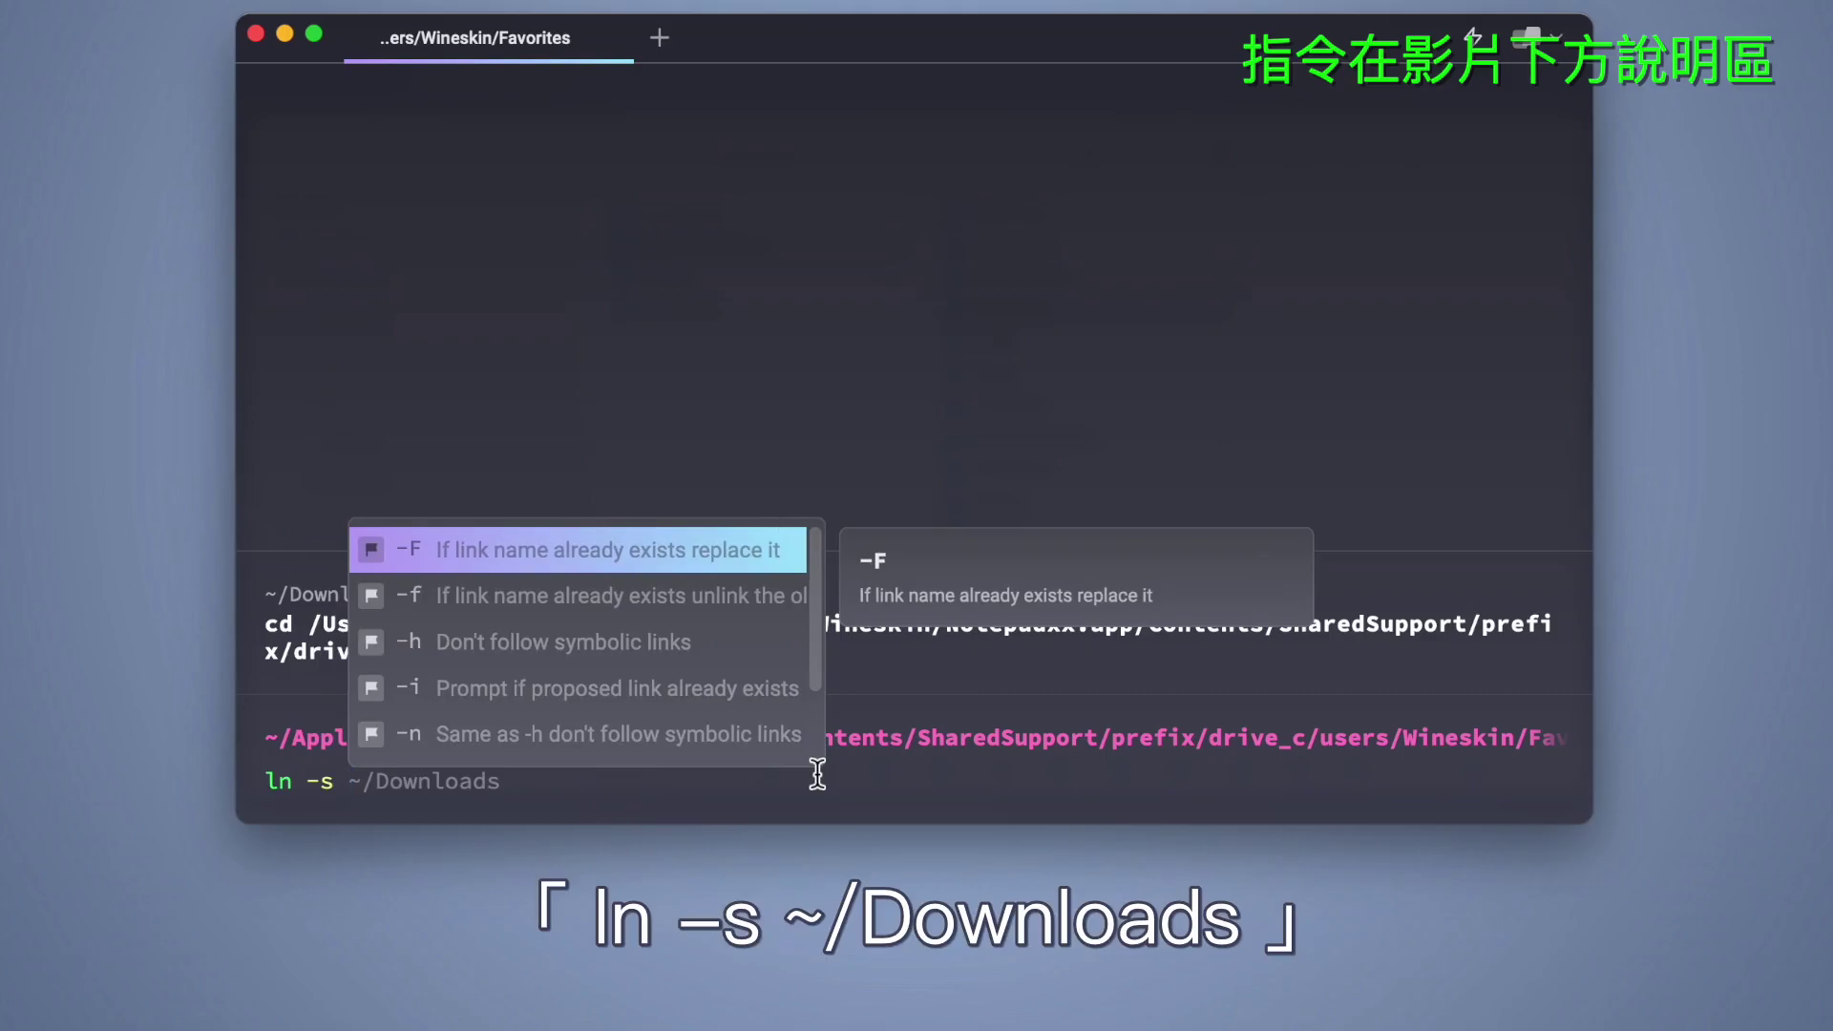
key(Right)
key(Return)
text(ln -s ~/)
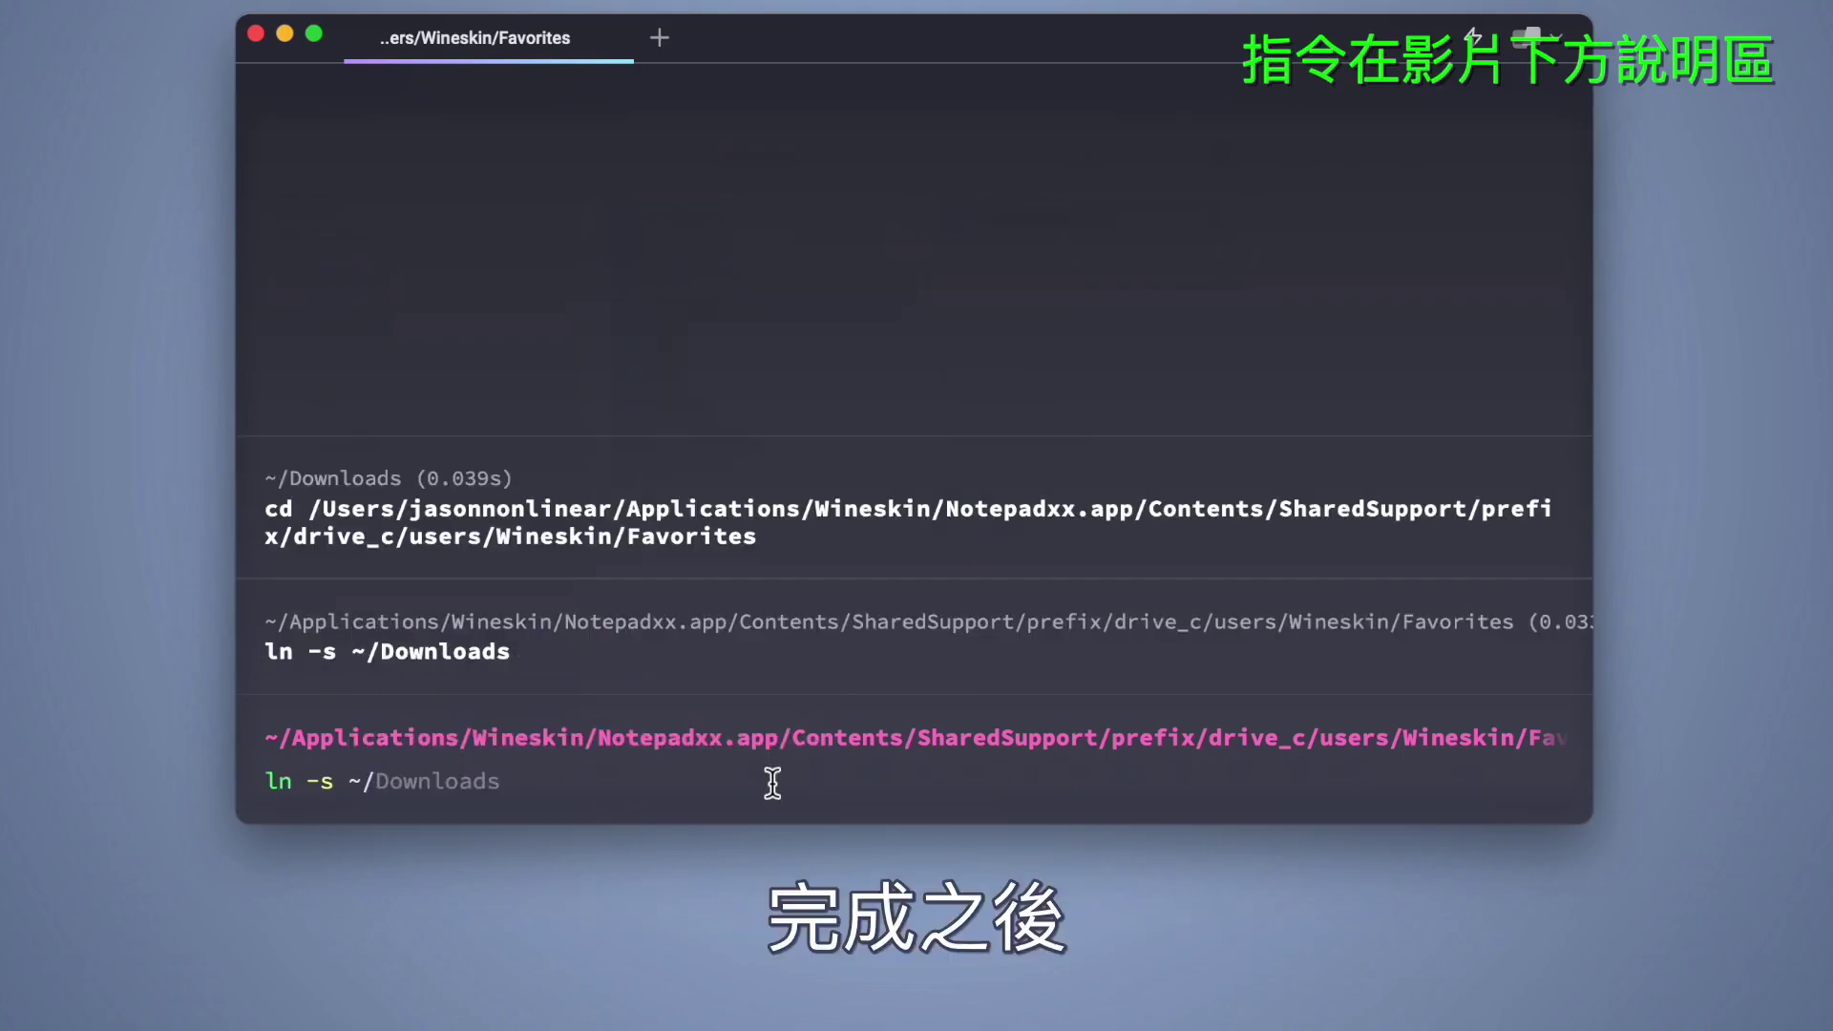
key(Return)
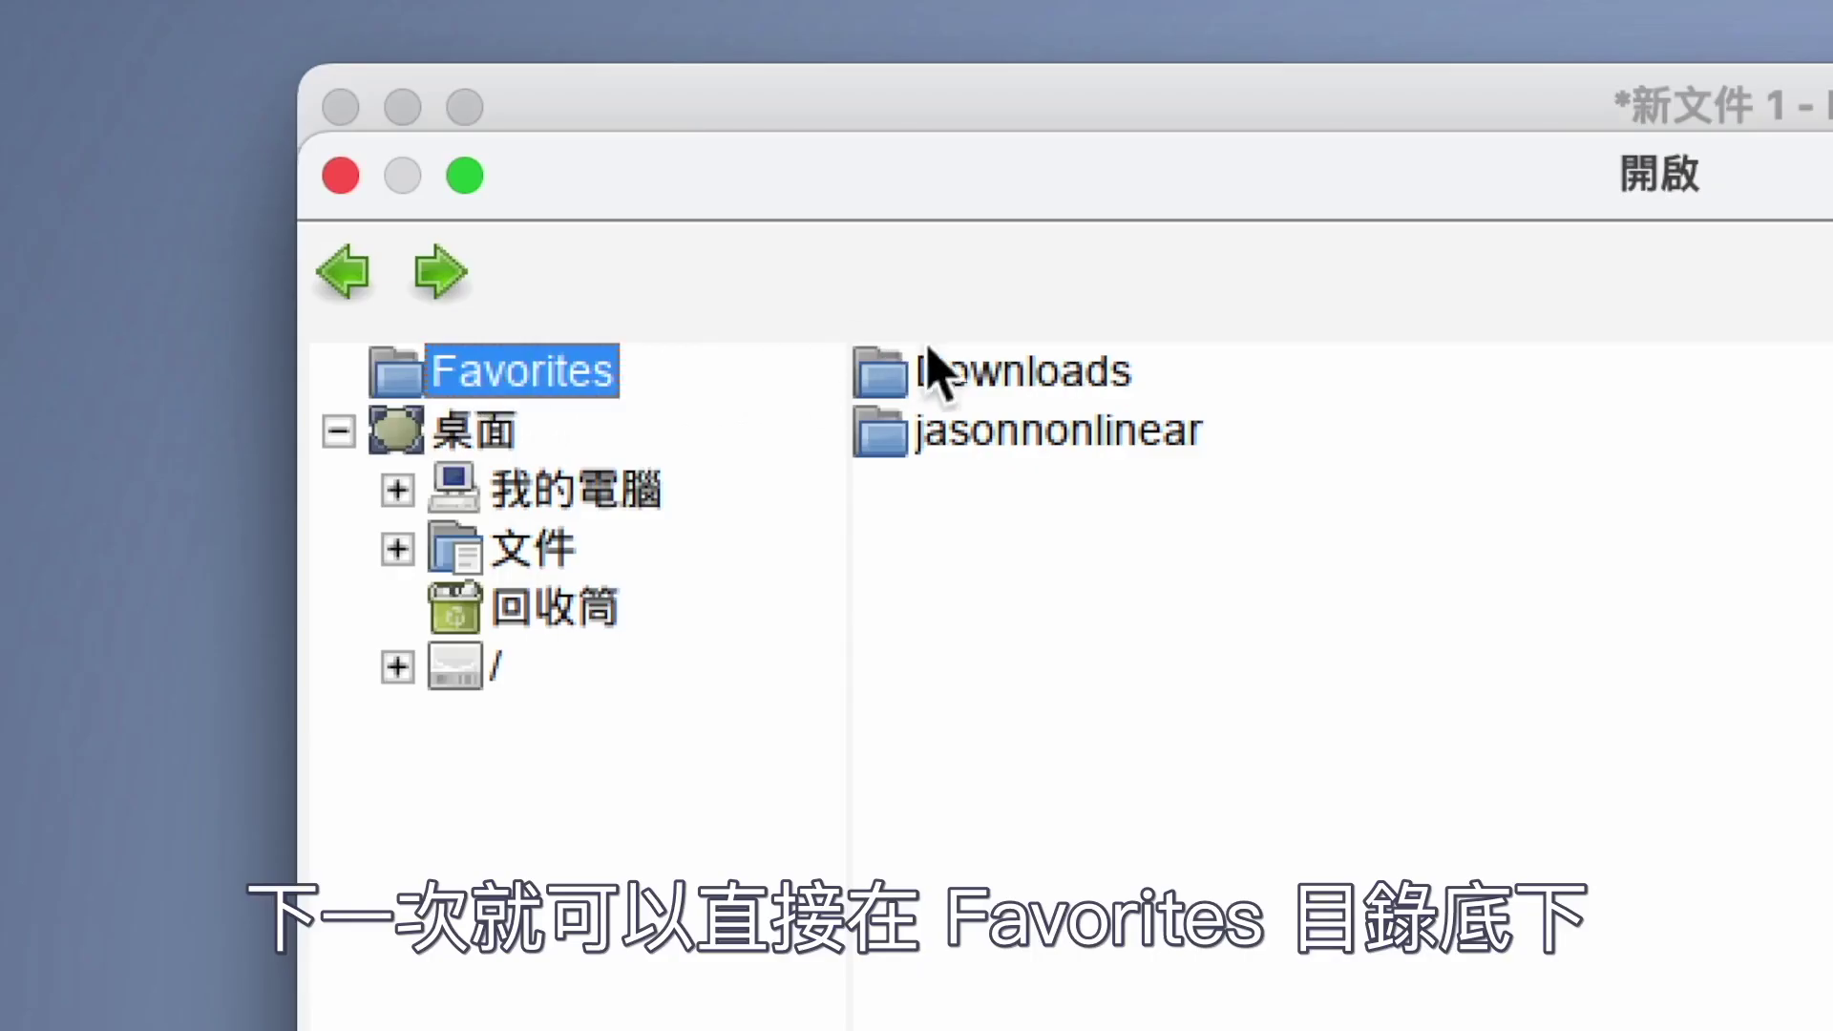
Step: Switch to Notepad++'s Open dialog and check the linked Downloads and home folders under Favorites
double_click(1022, 372)
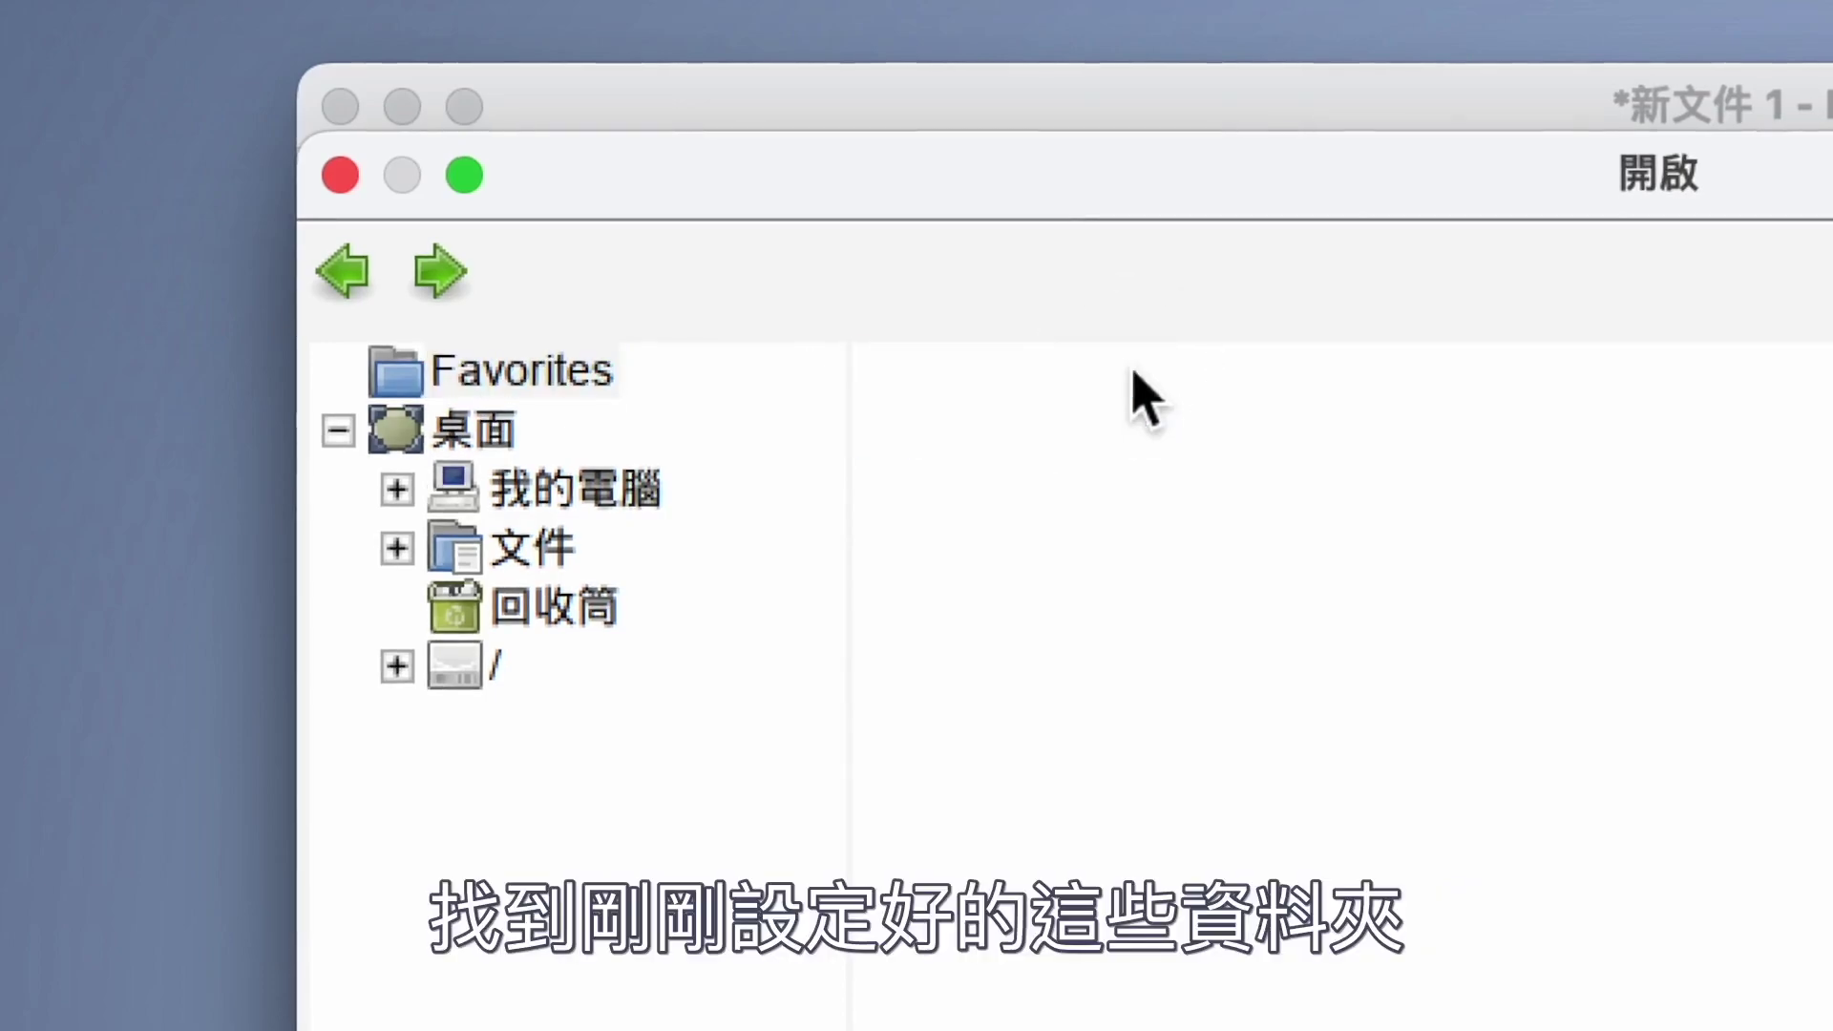
click(346, 278)
double_click(1059, 435)
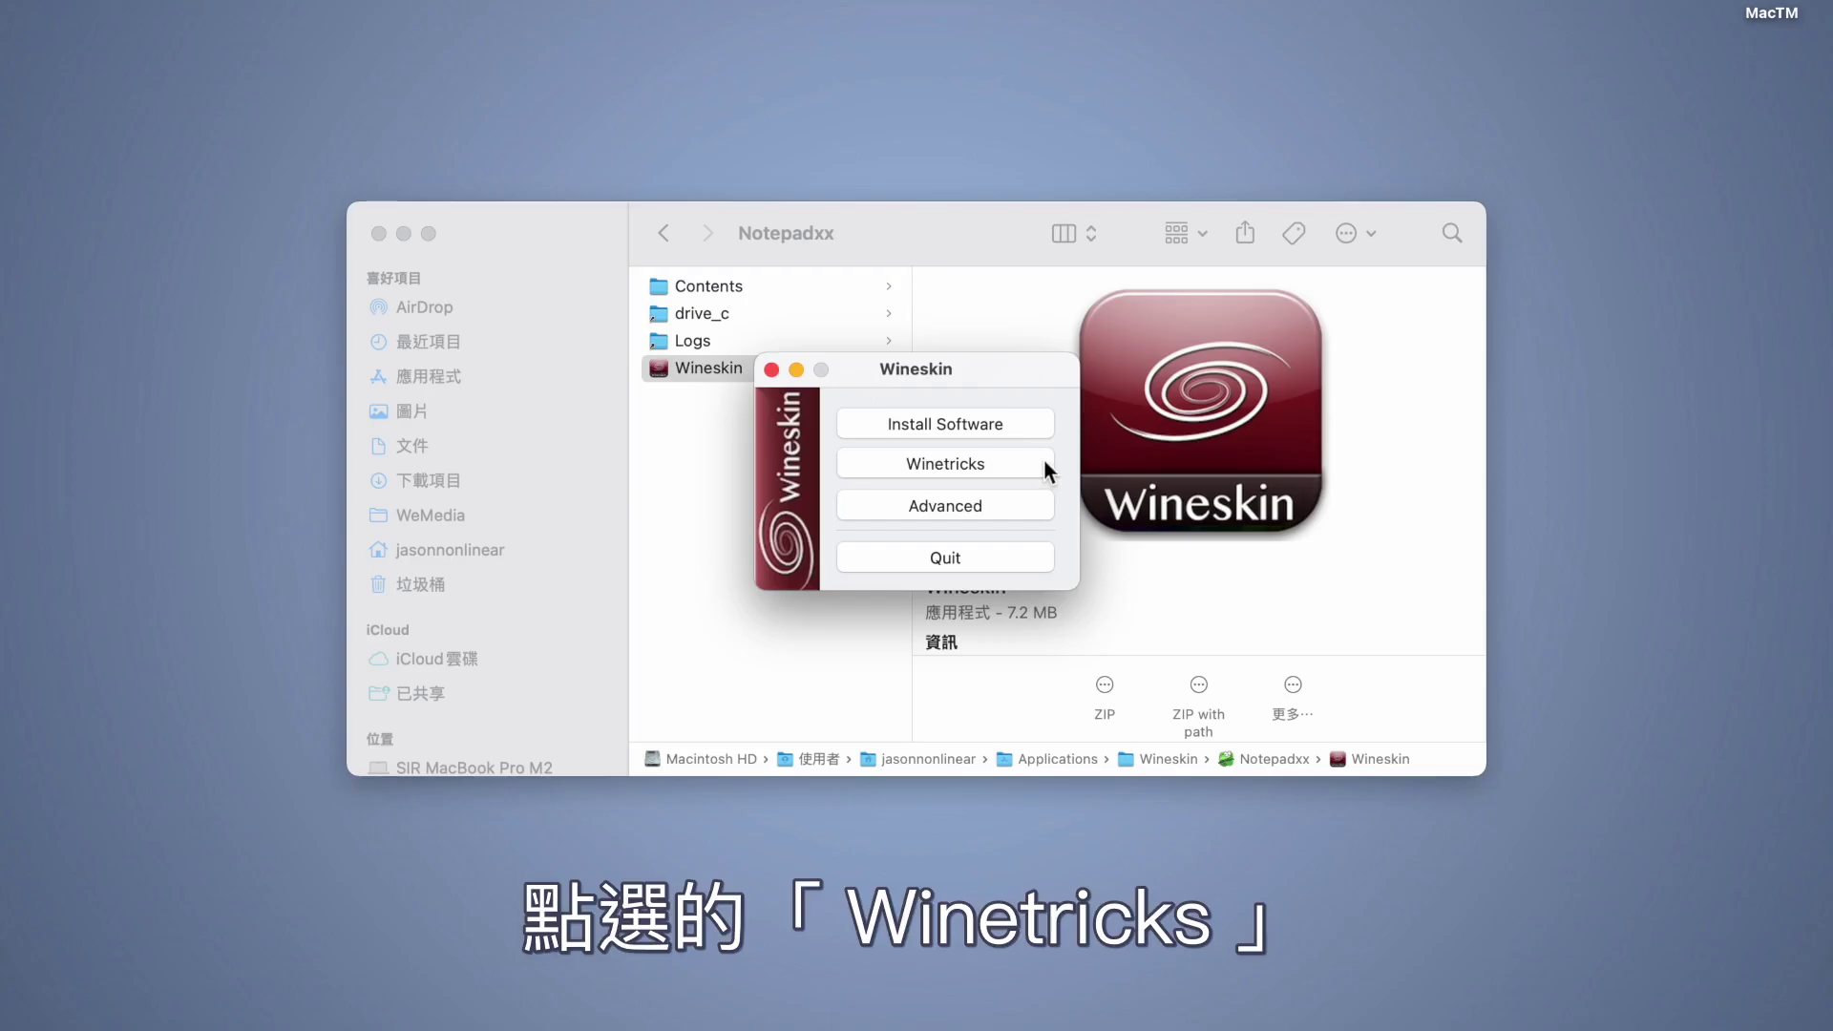
Step: Search Winetricks for "visual" and install the vcrun2022 package from the dlls category
click(1046, 466)
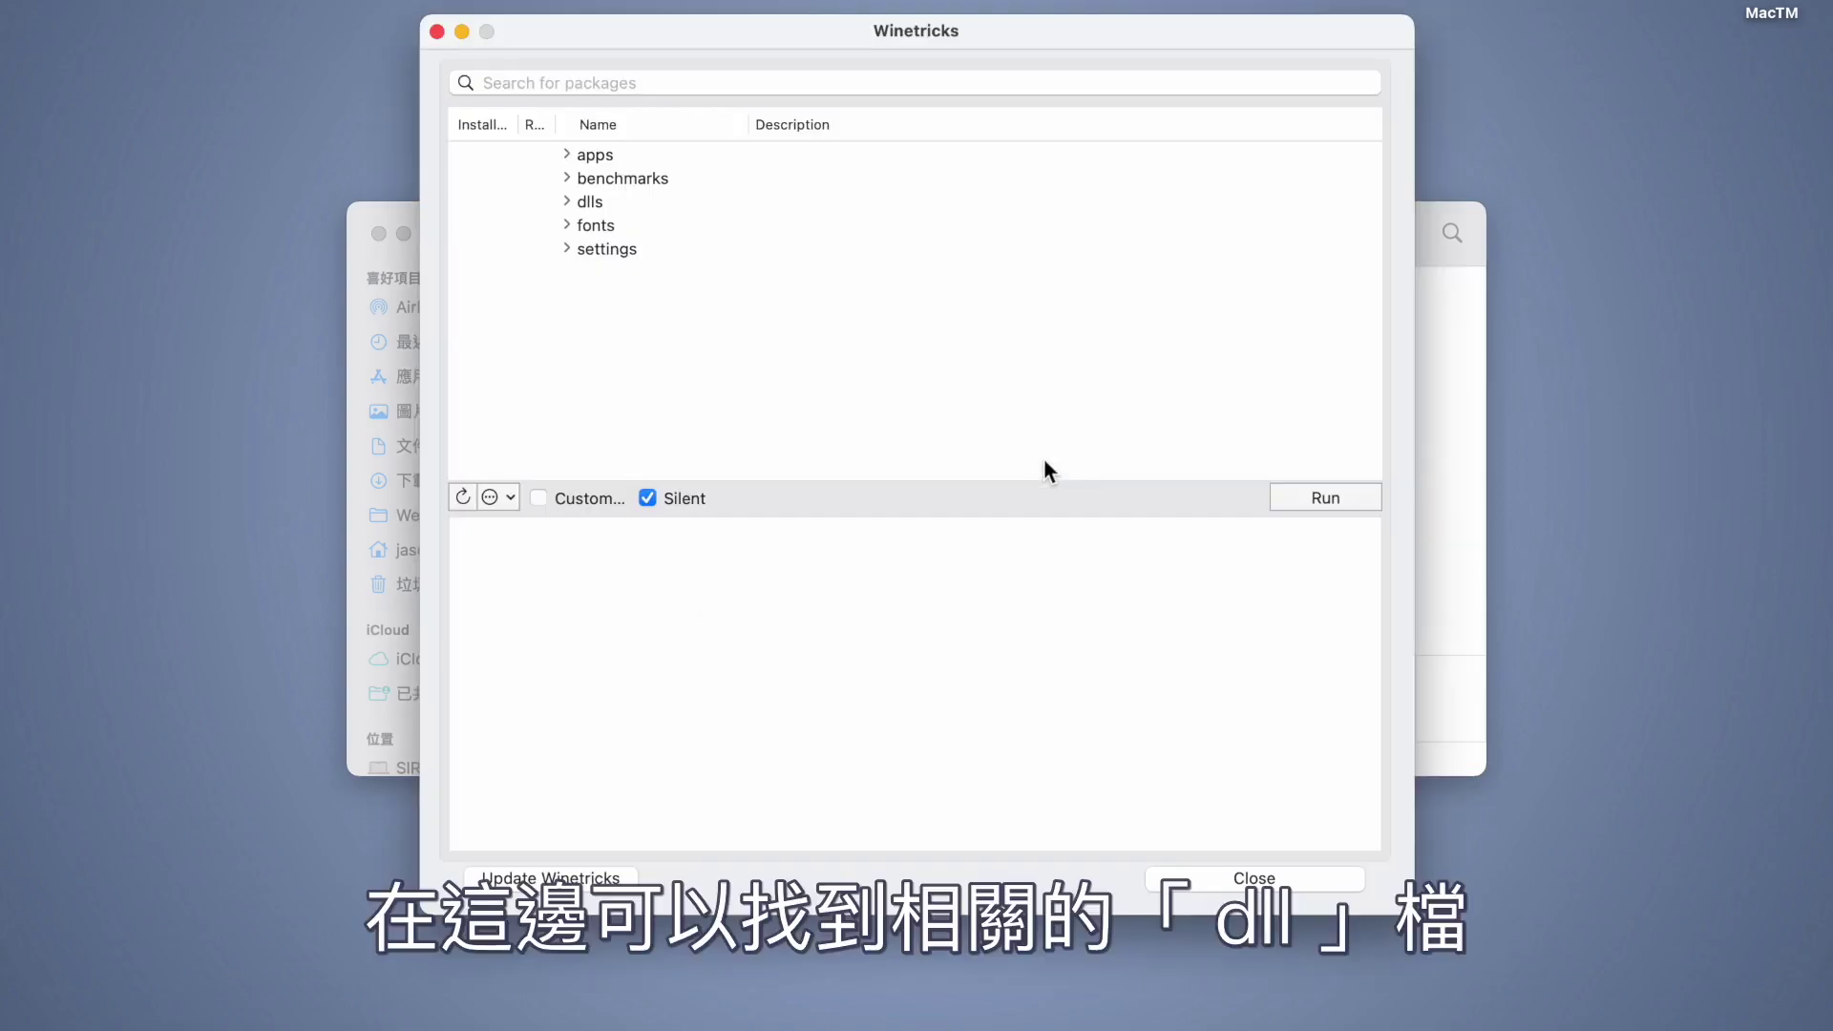
click(862, 82)
text(visual)
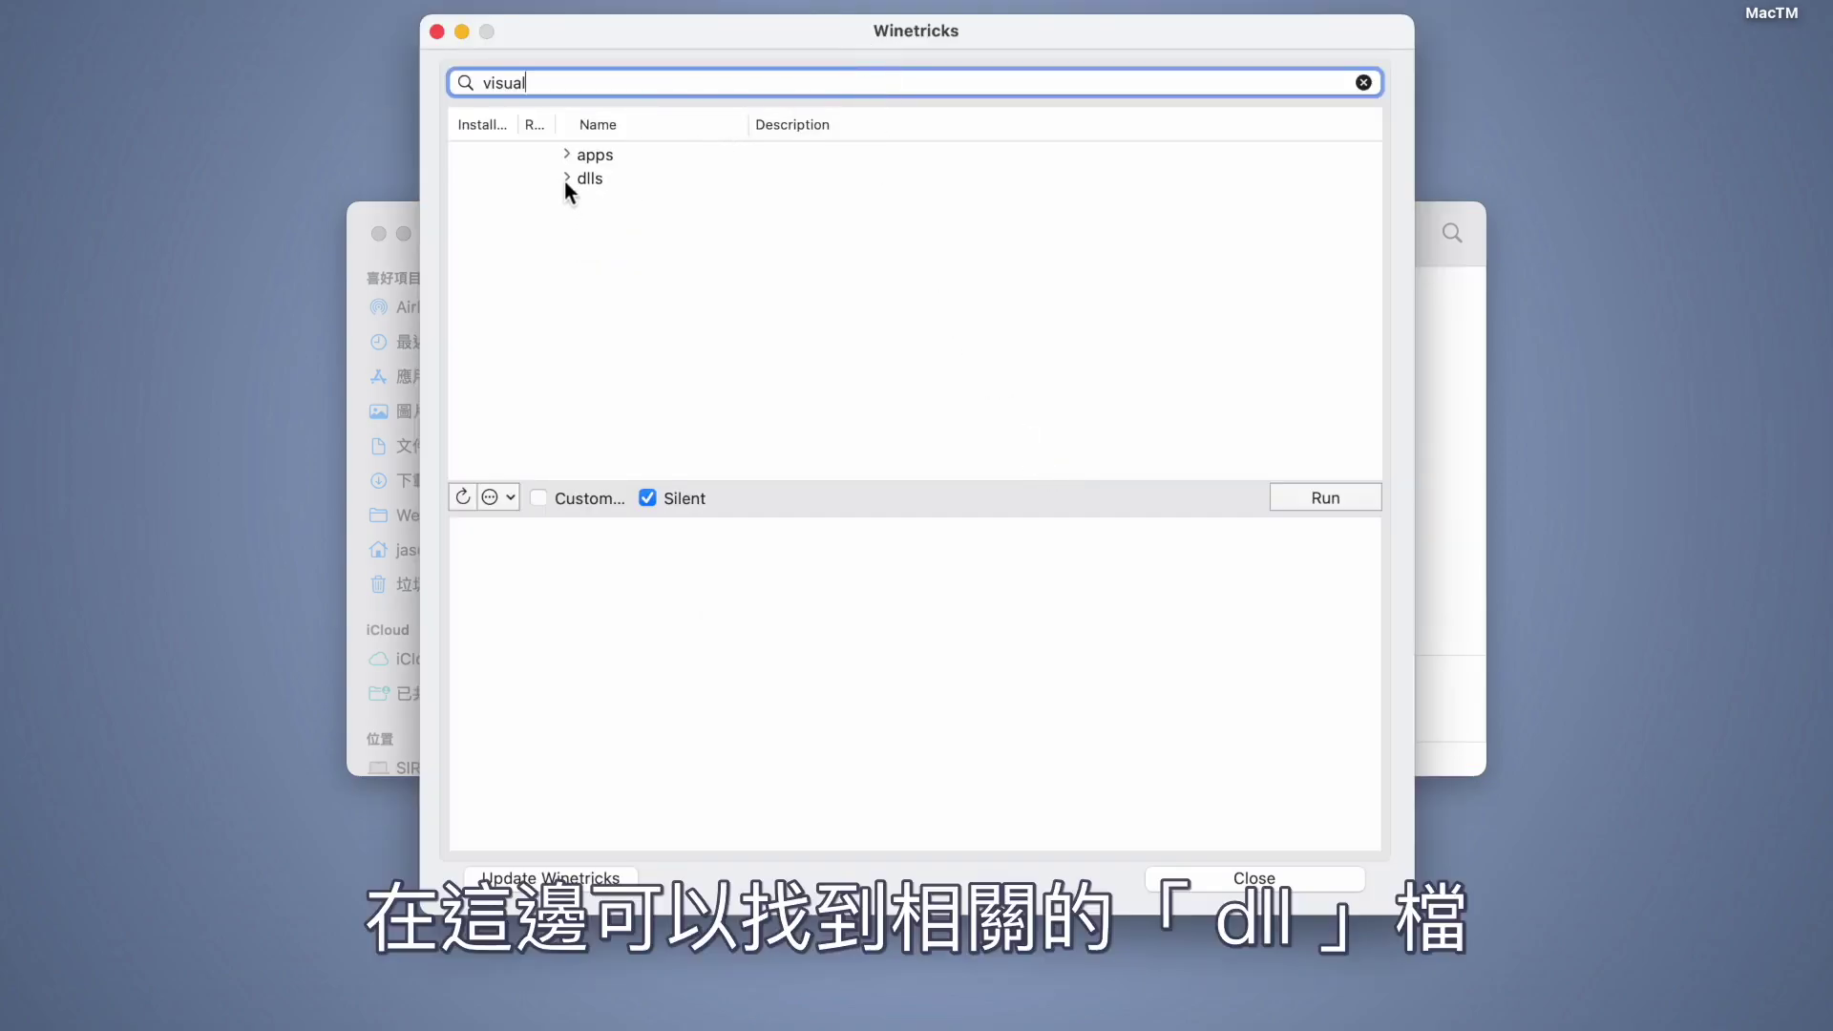
click(566, 178)
scroll(849, 365, down, 5)
click(542, 398)
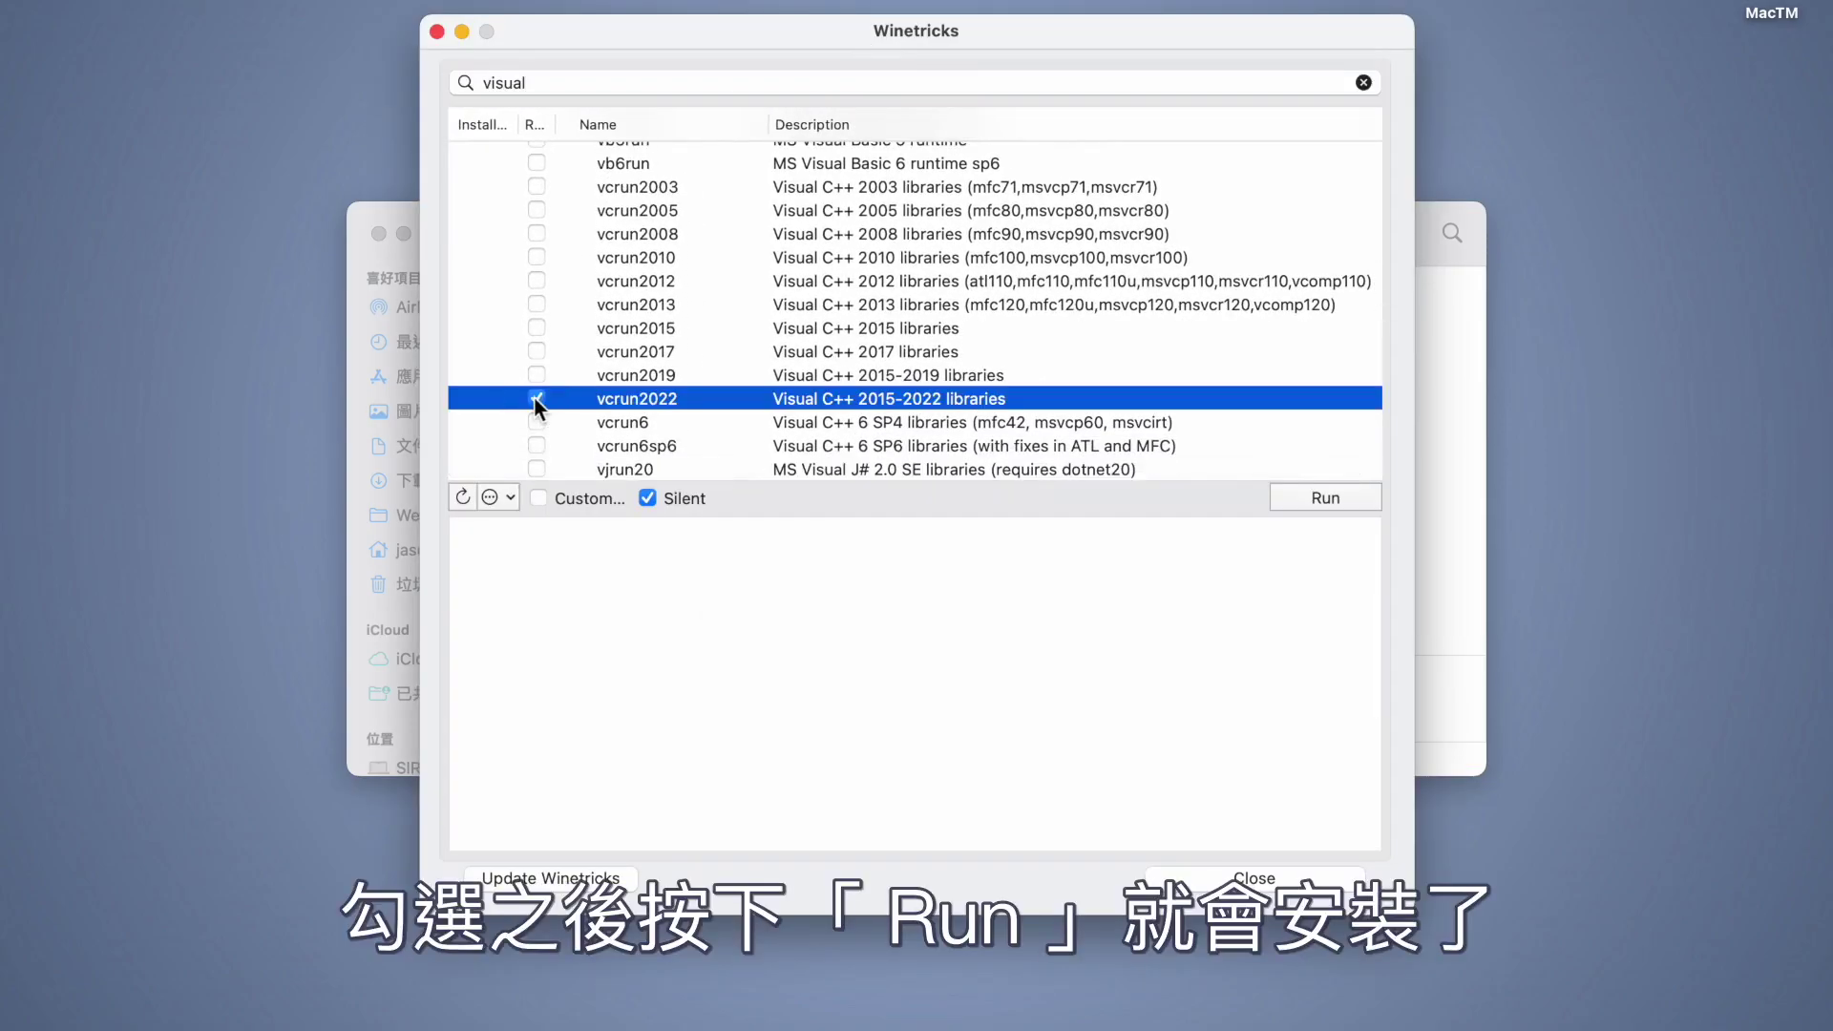
click(1300, 498)
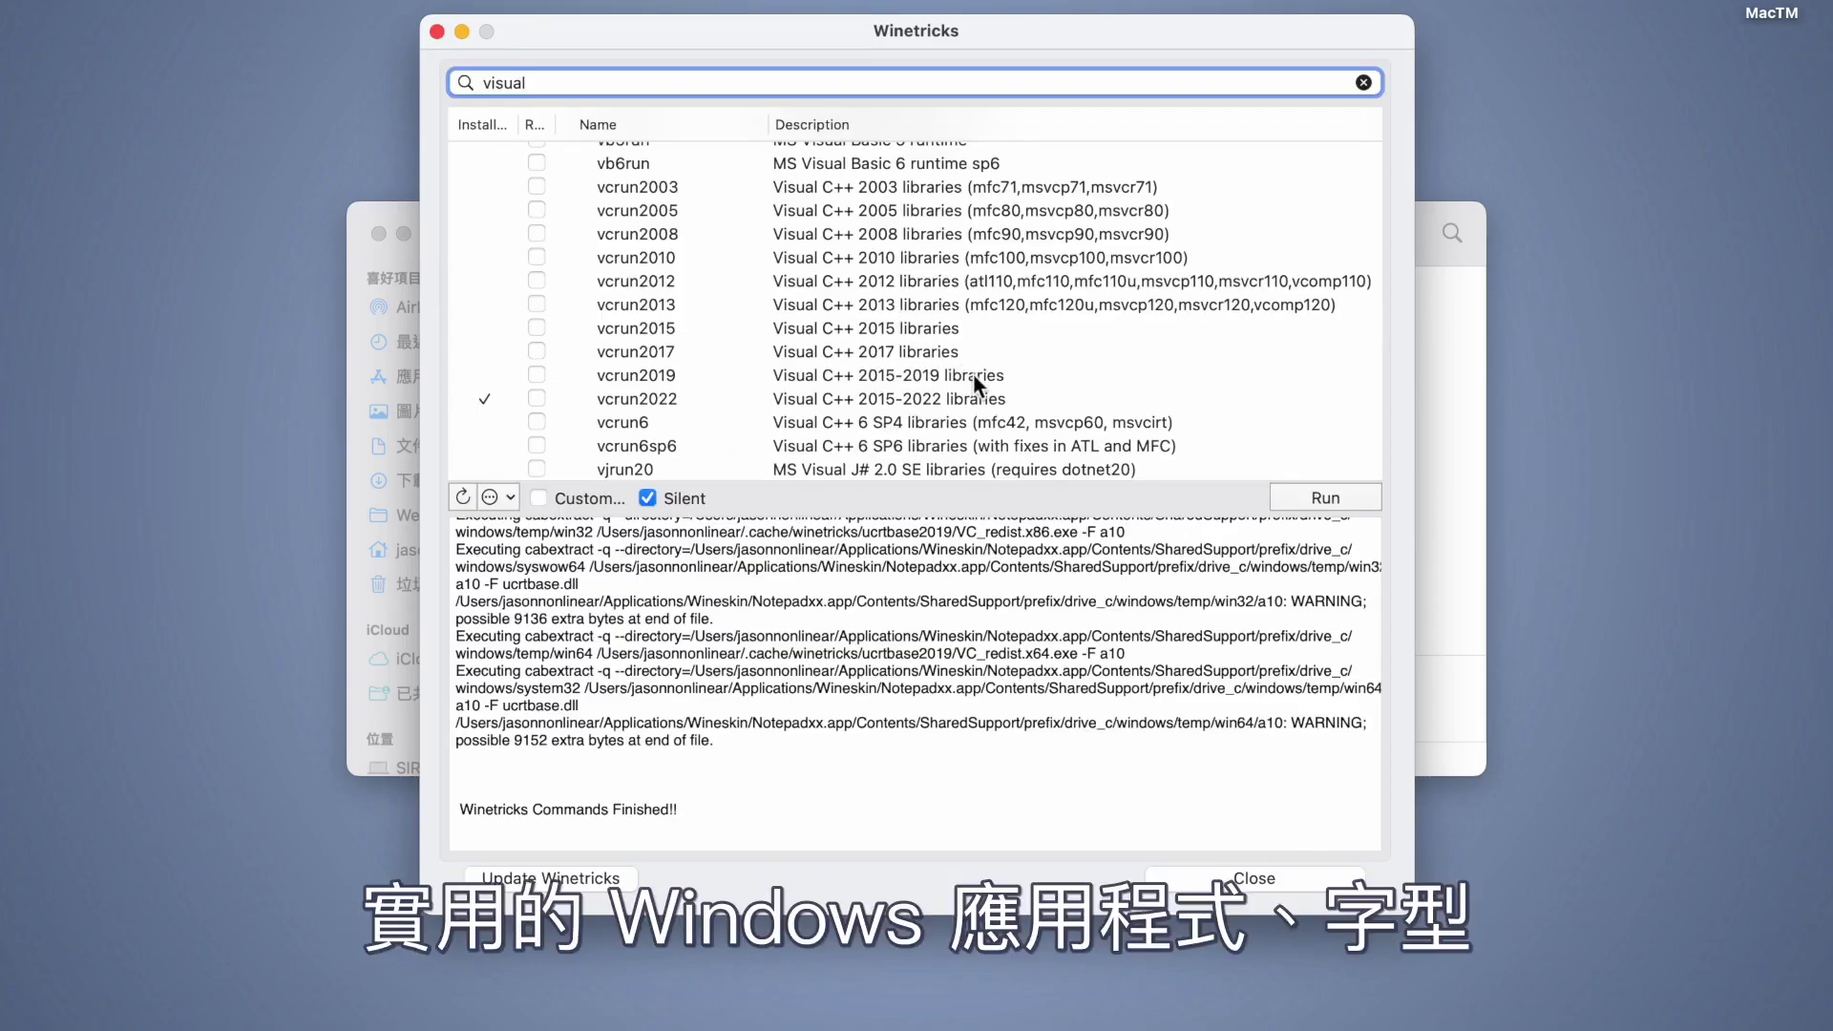
Step: Look through the Winetricks apps, fonts and settings categories, including 7zip, winrar and the win10 and win11 version settings
click(567, 153)
click(695, 206)
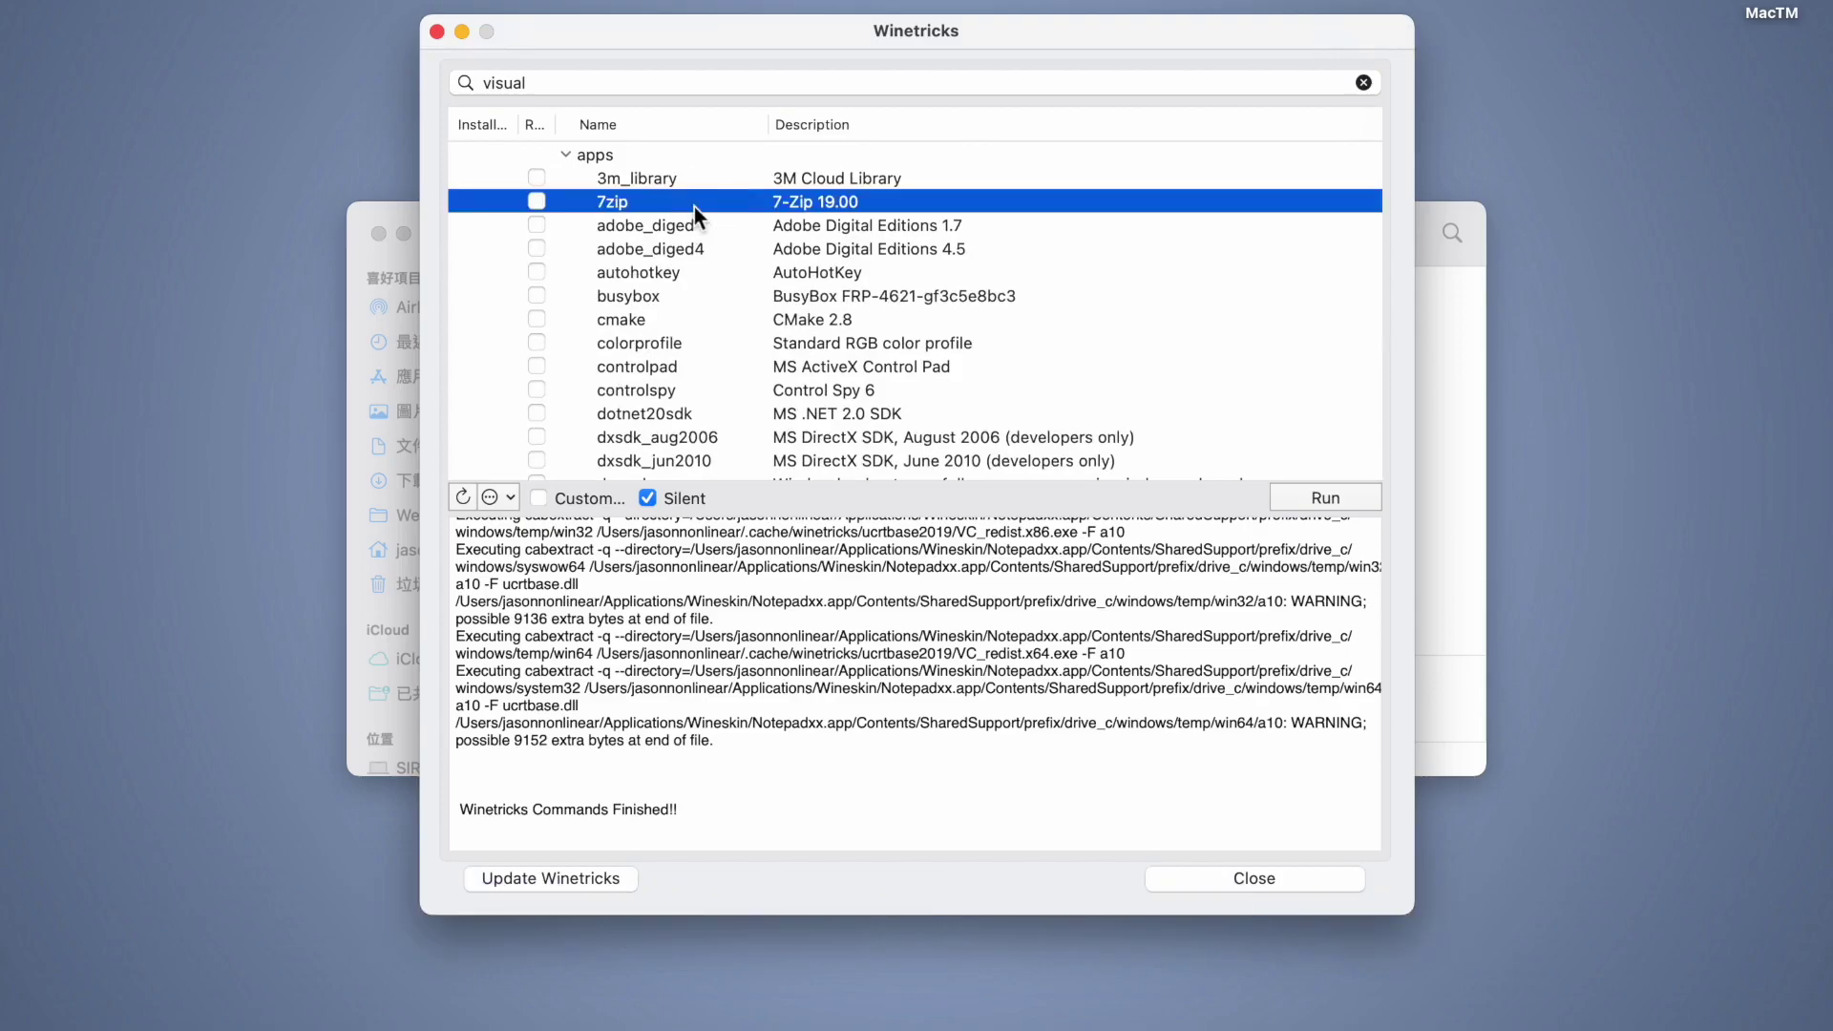
scroll(695, 206, down, 15)
click(673, 349)
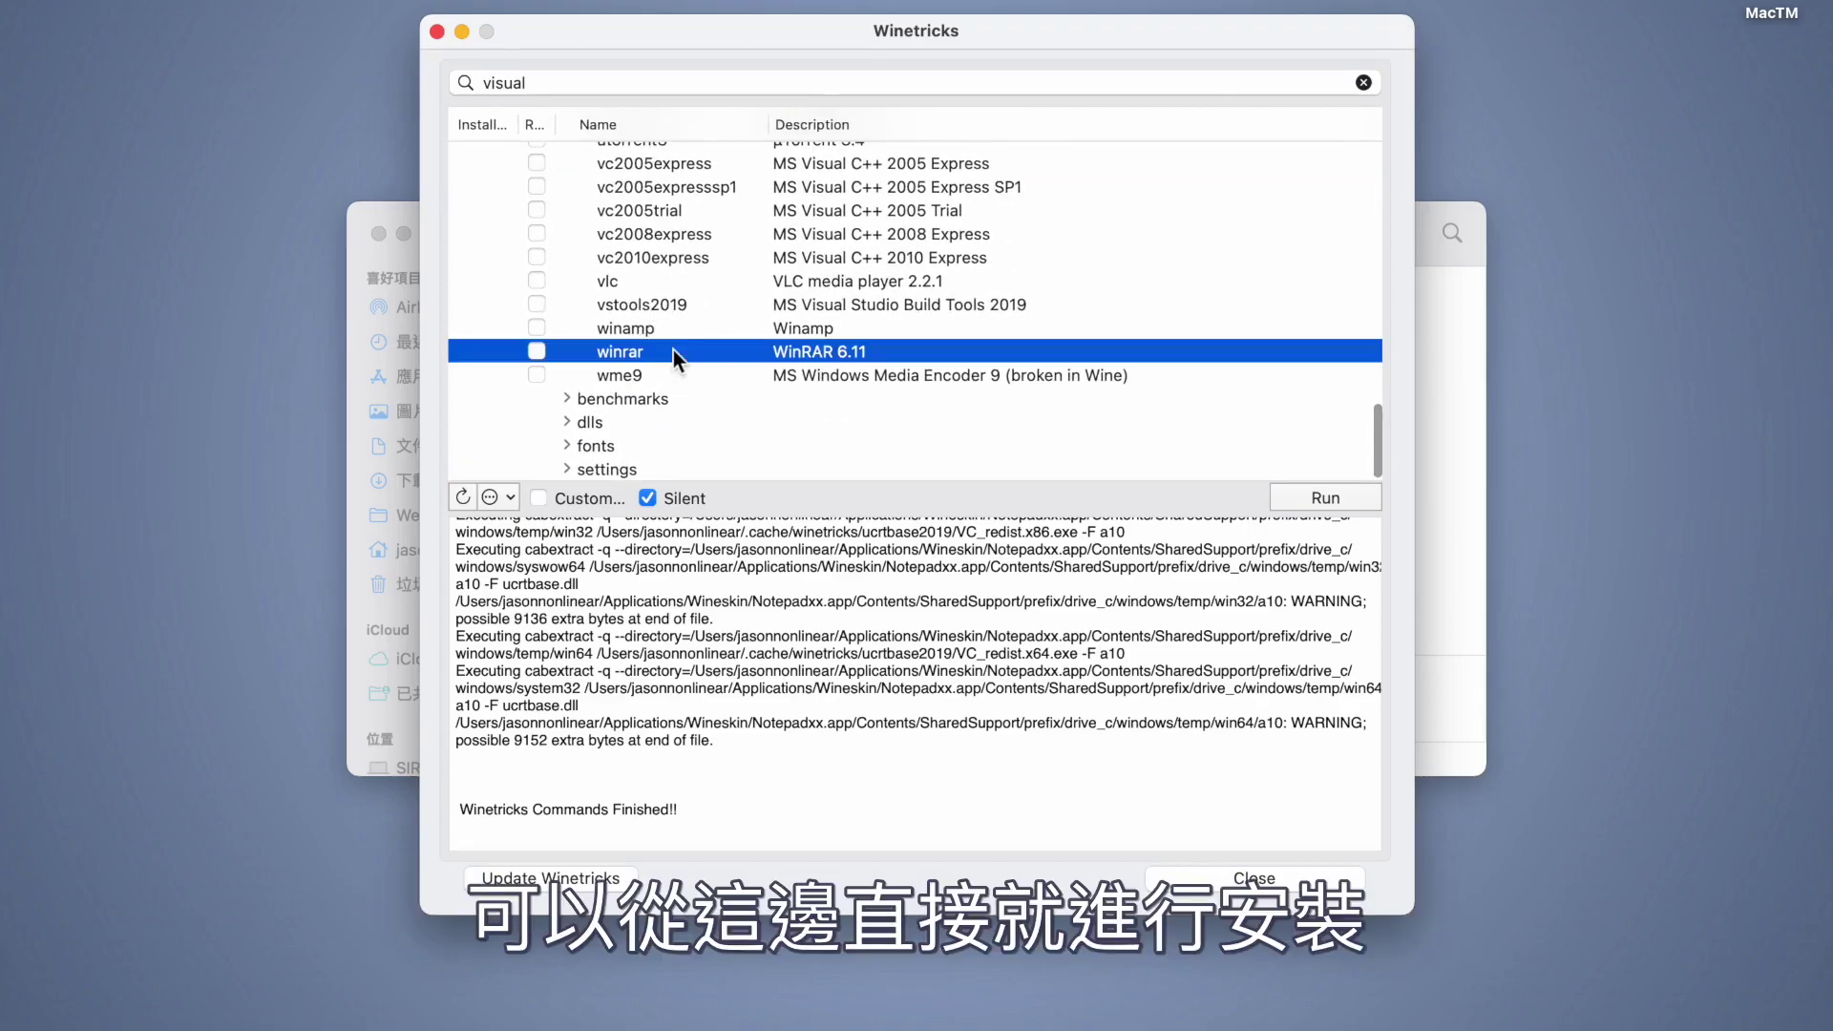
click(604, 441)
double_click(638, 466)
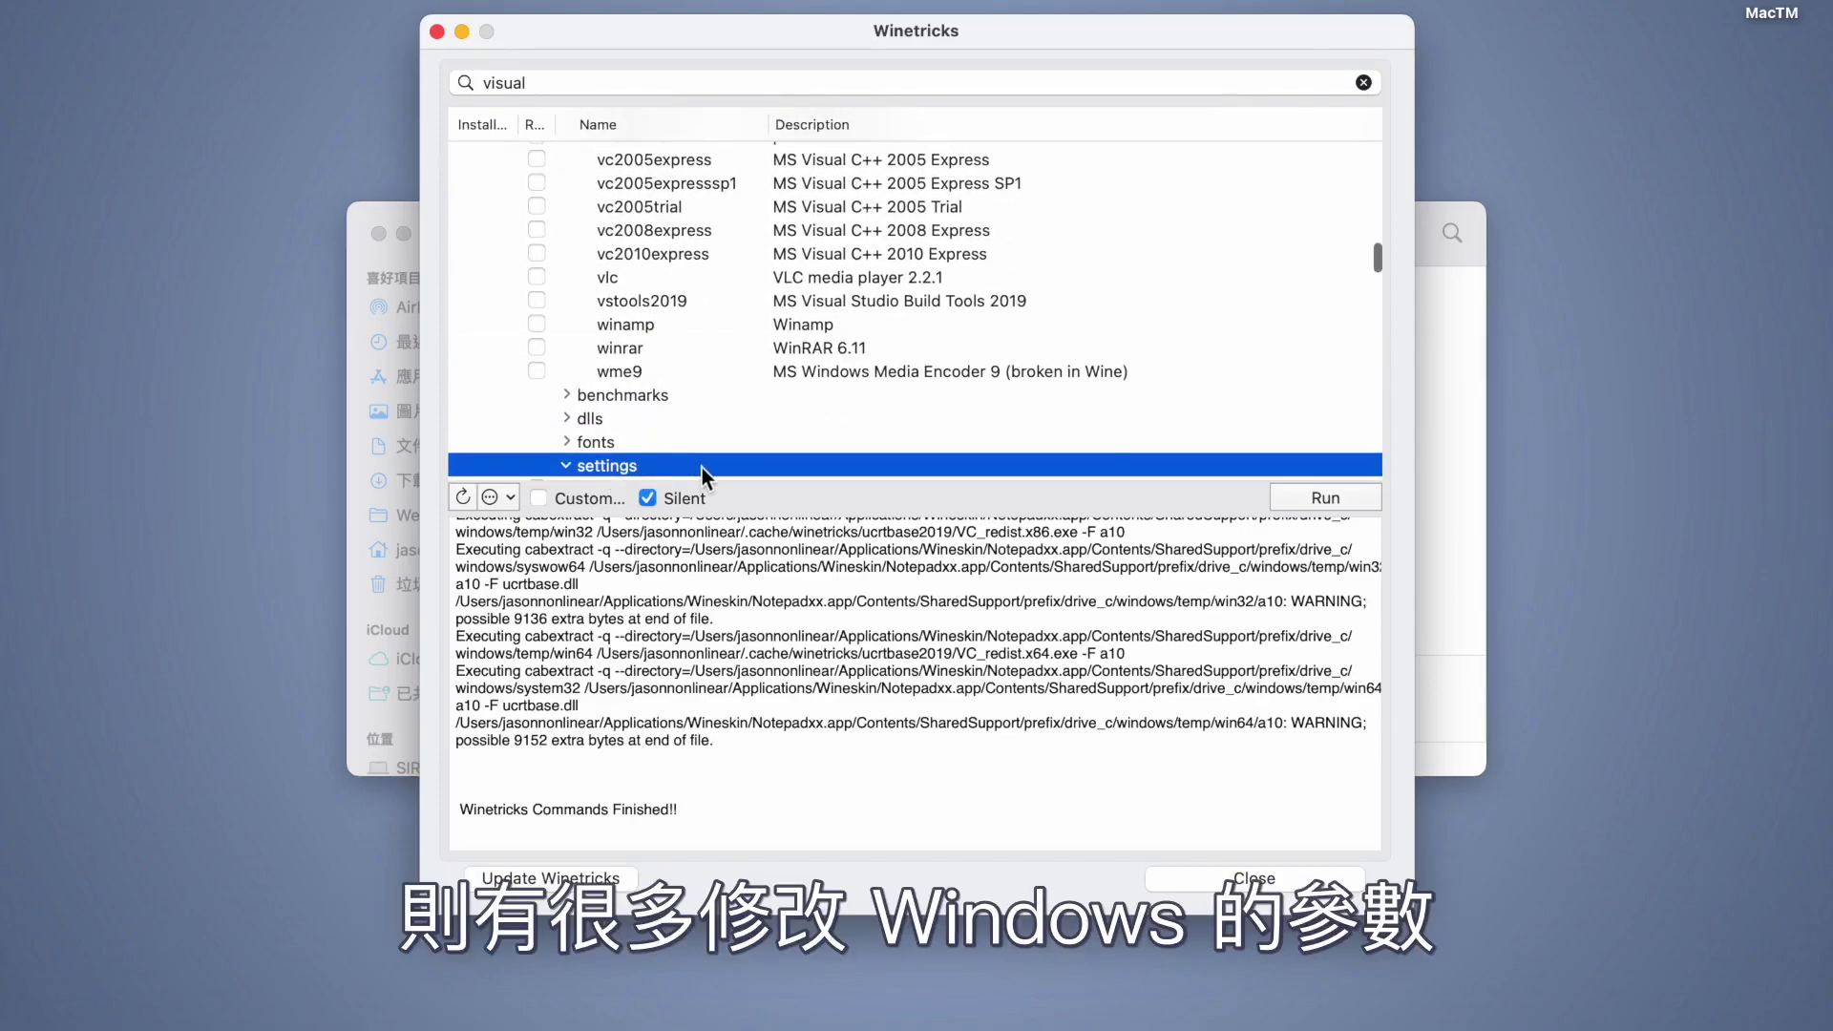
scroll(700, 466, down, 15)
click(926, 271)
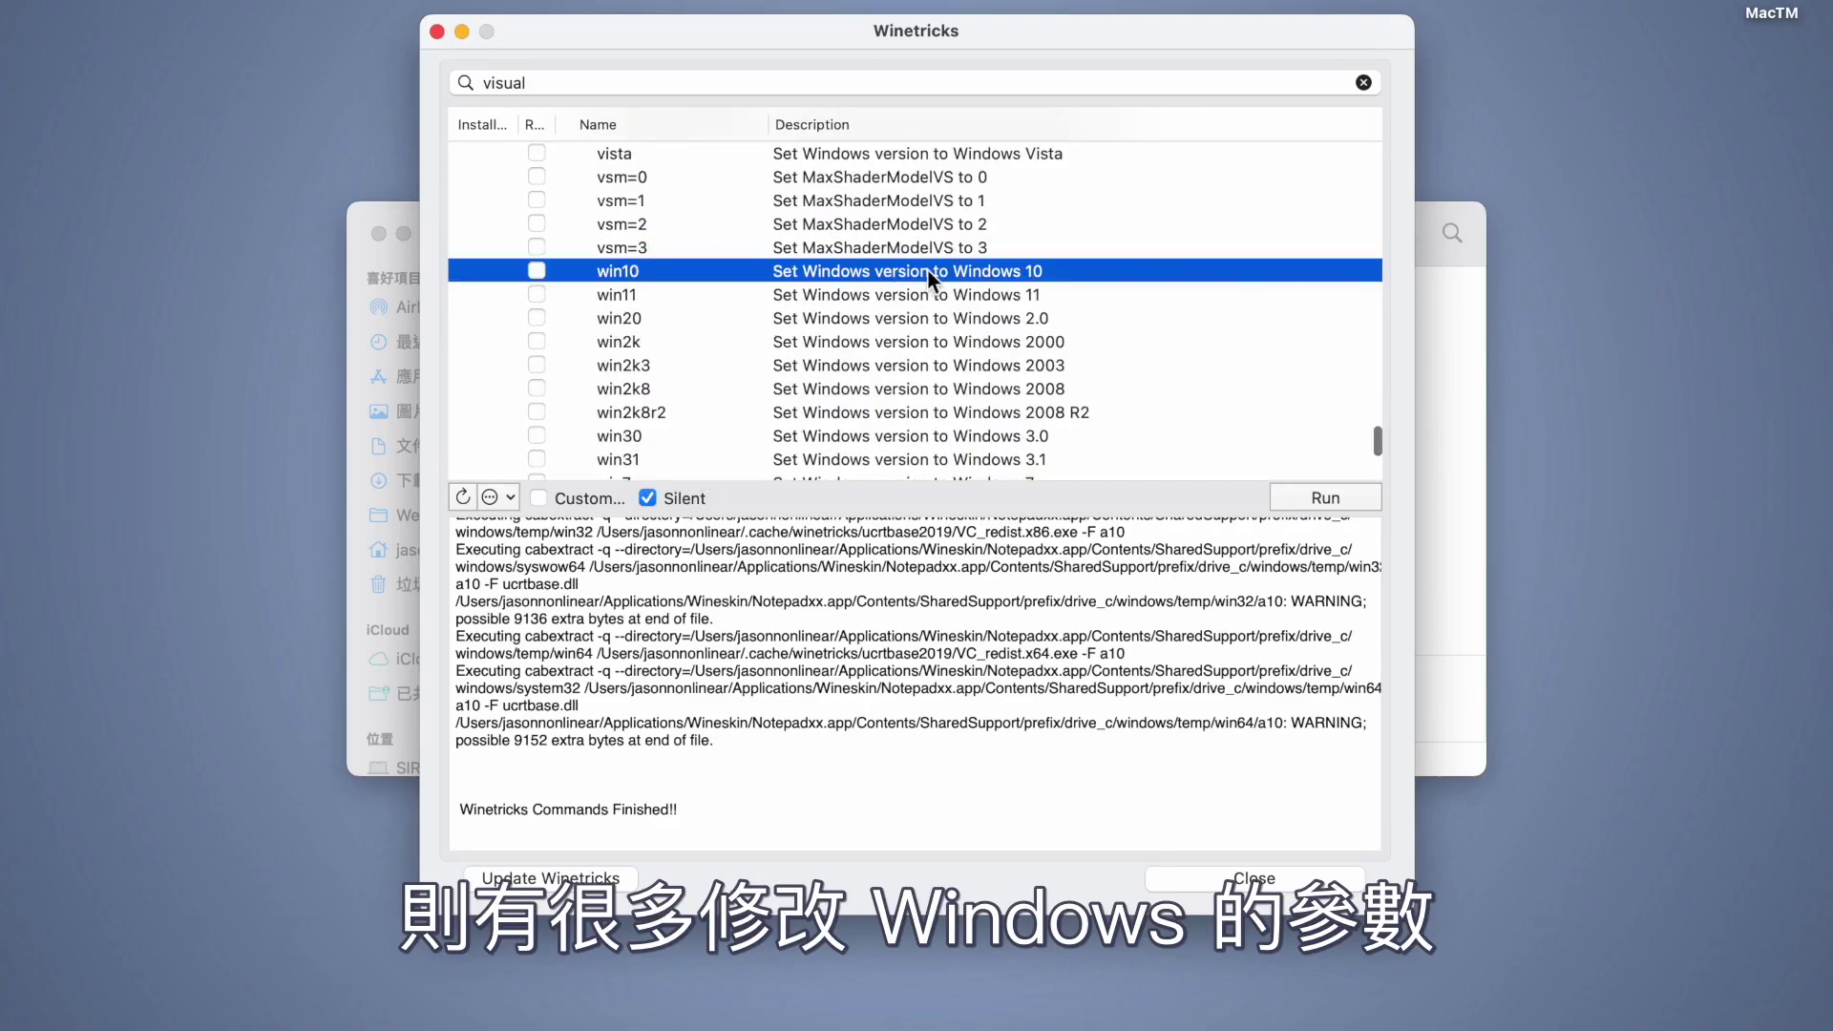
click(940, 293)
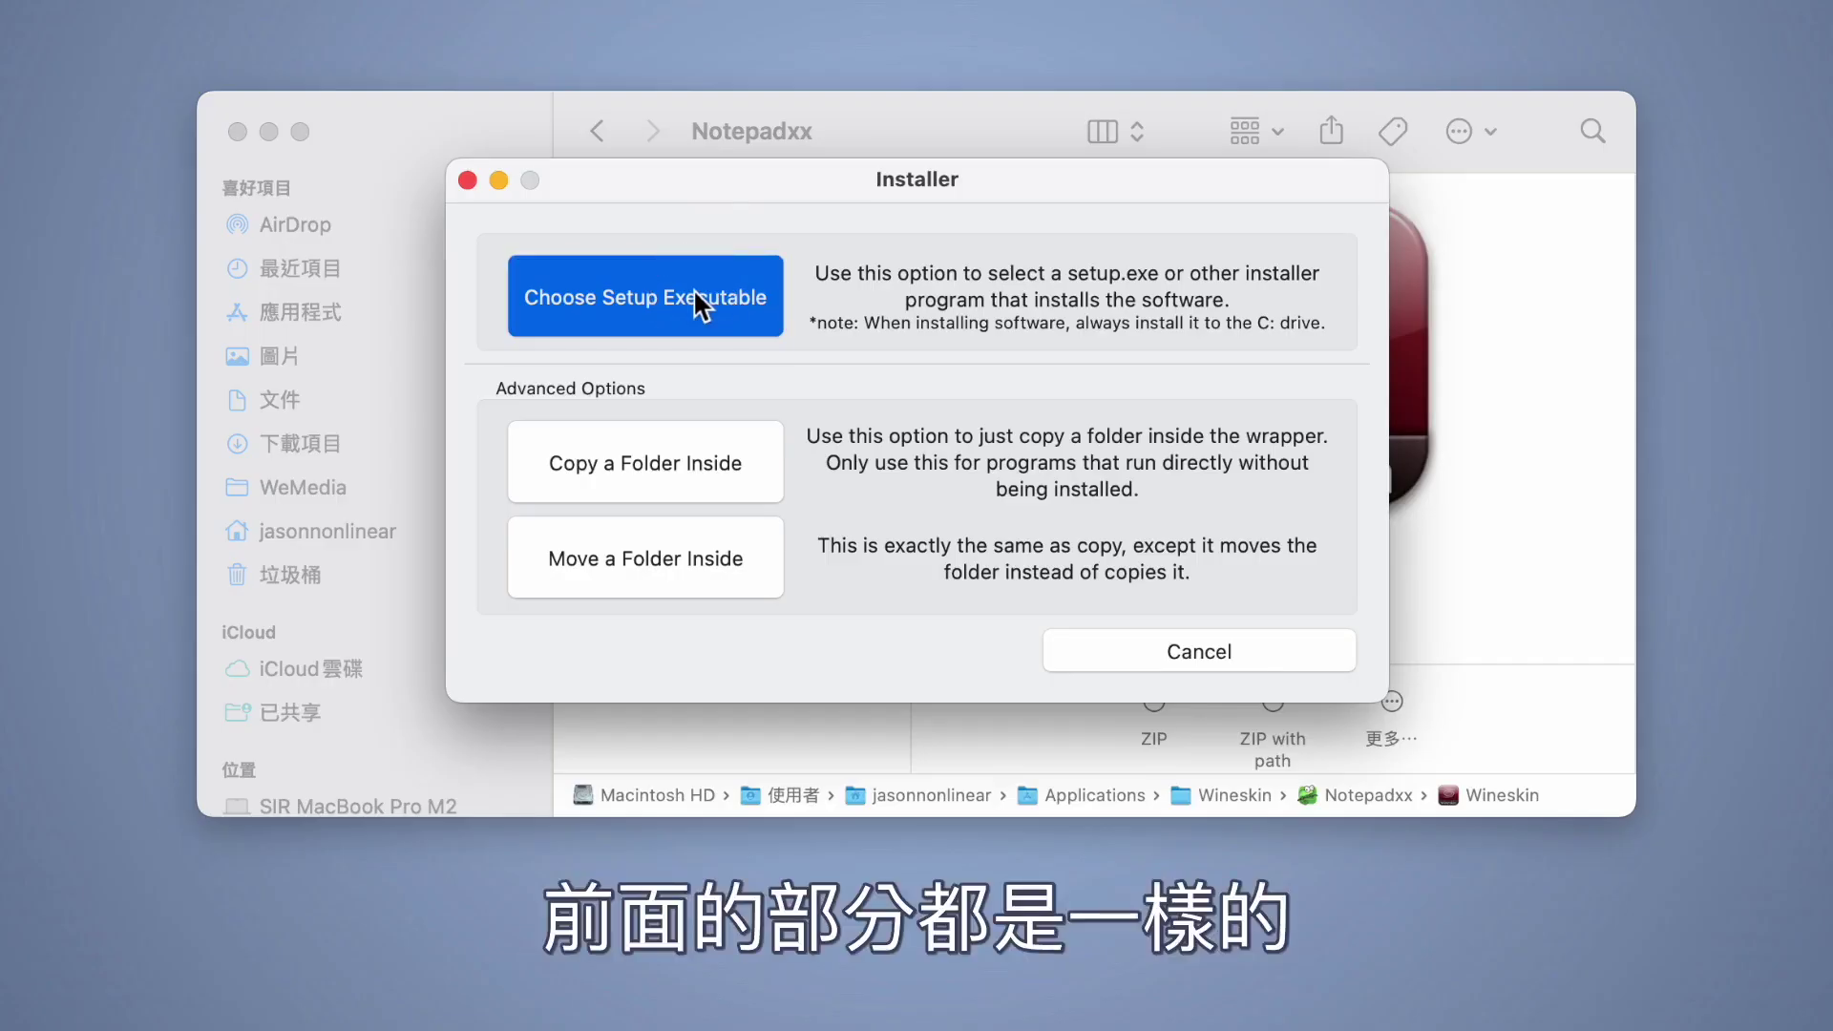
Step: Install WinRAR 6.21 into C:\Program Files\WinRAR of the Notepadxx wrapper from its setup executable
click(702, 306)
click(1470, 557)
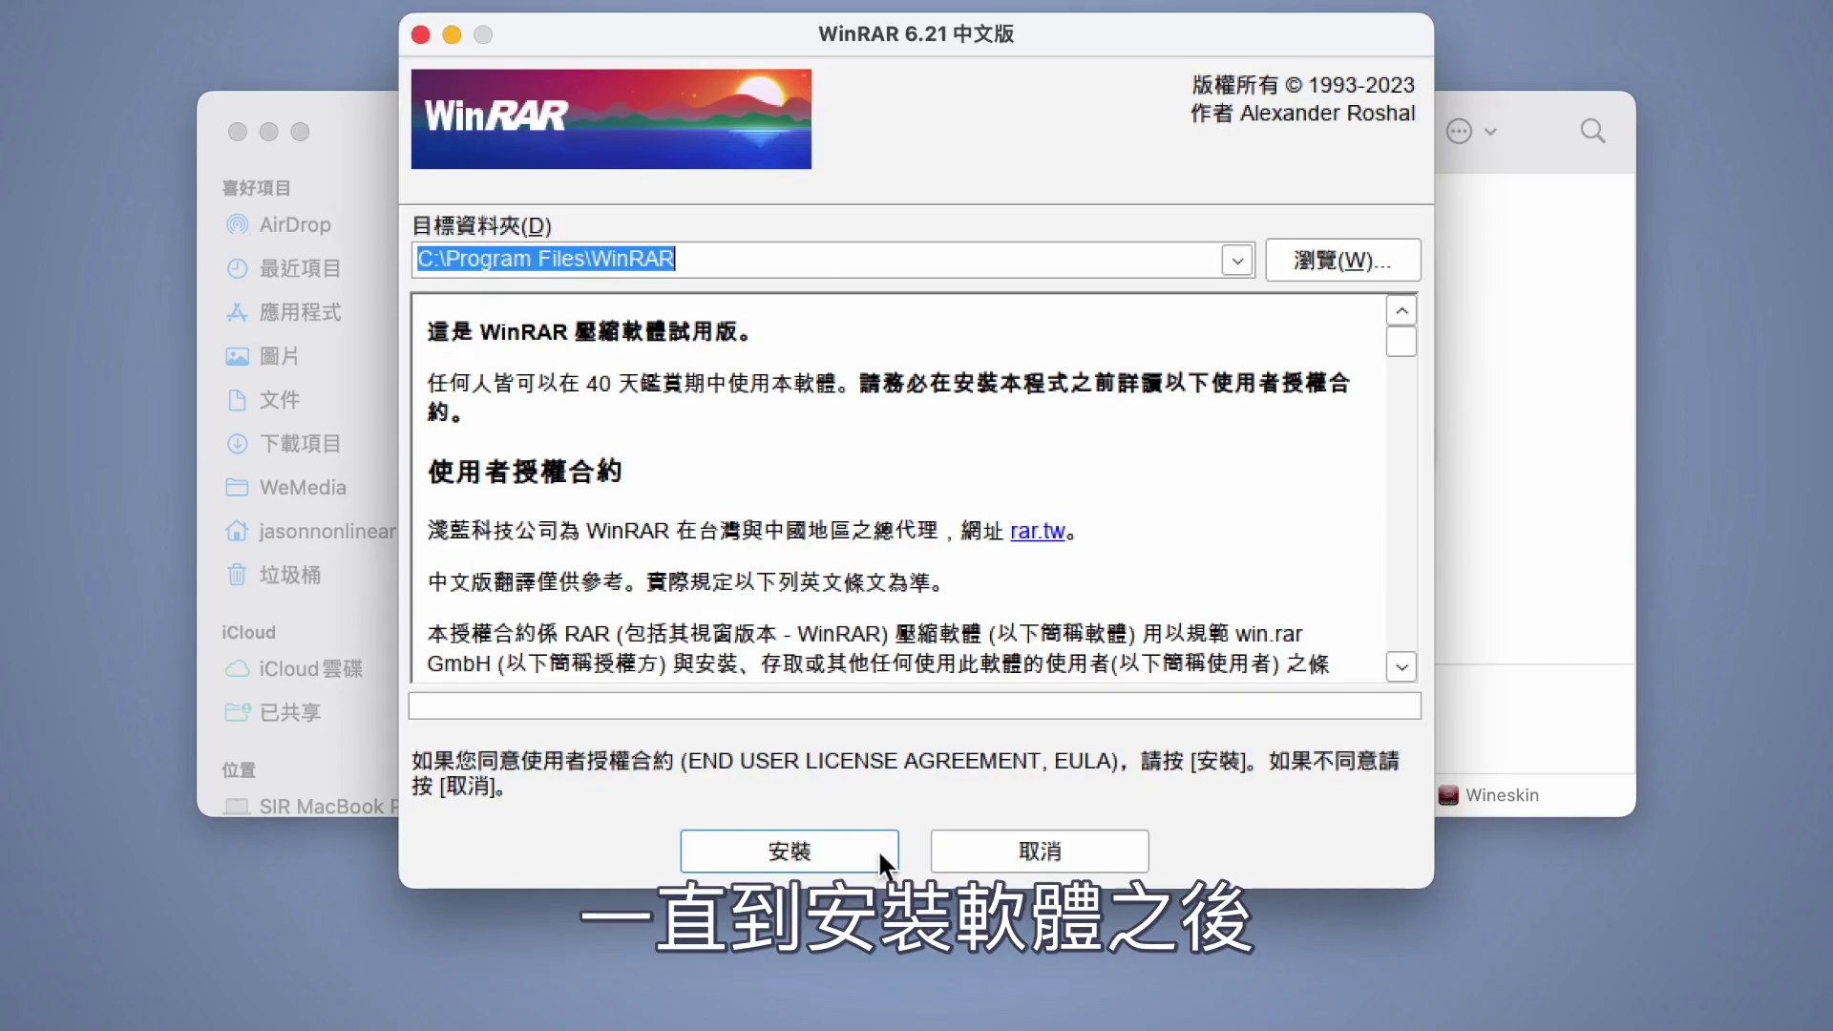
click(878, 850)
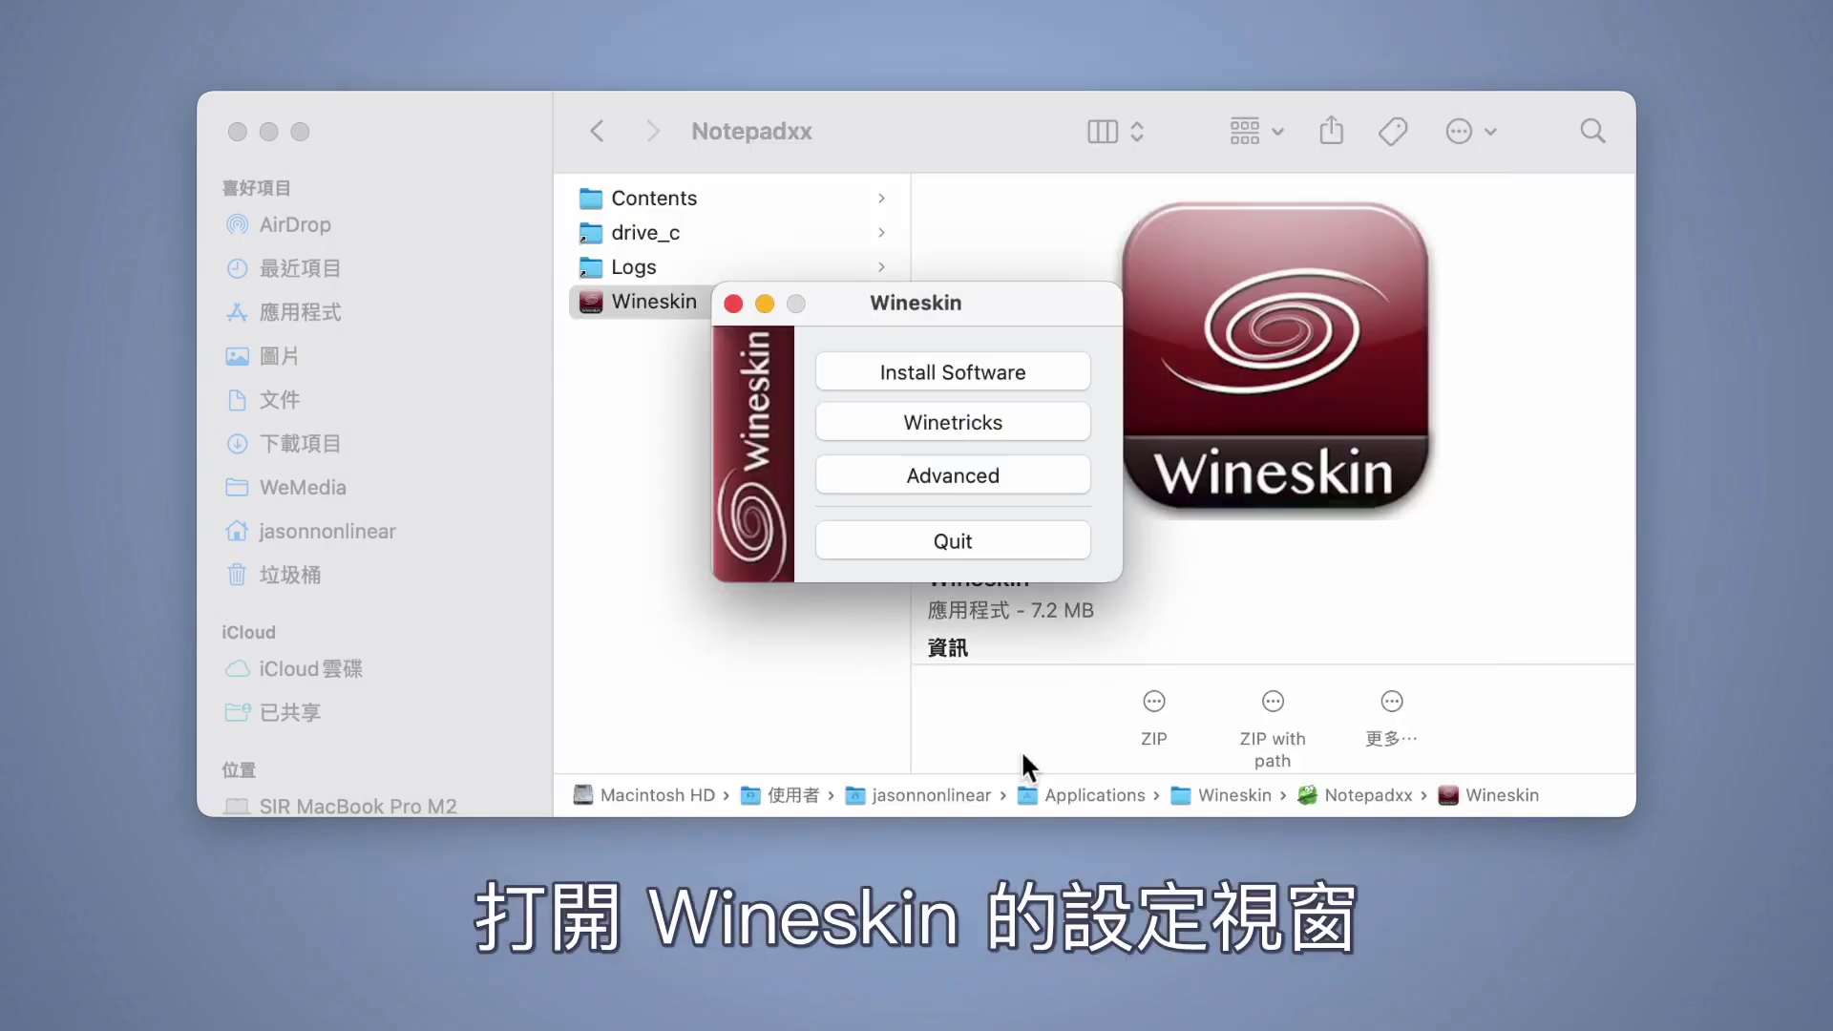
Step: Start a custom EXE launcher named Winrar6 in Wineskin's advanced tools and choose its Windows executable
click(1070, 479)
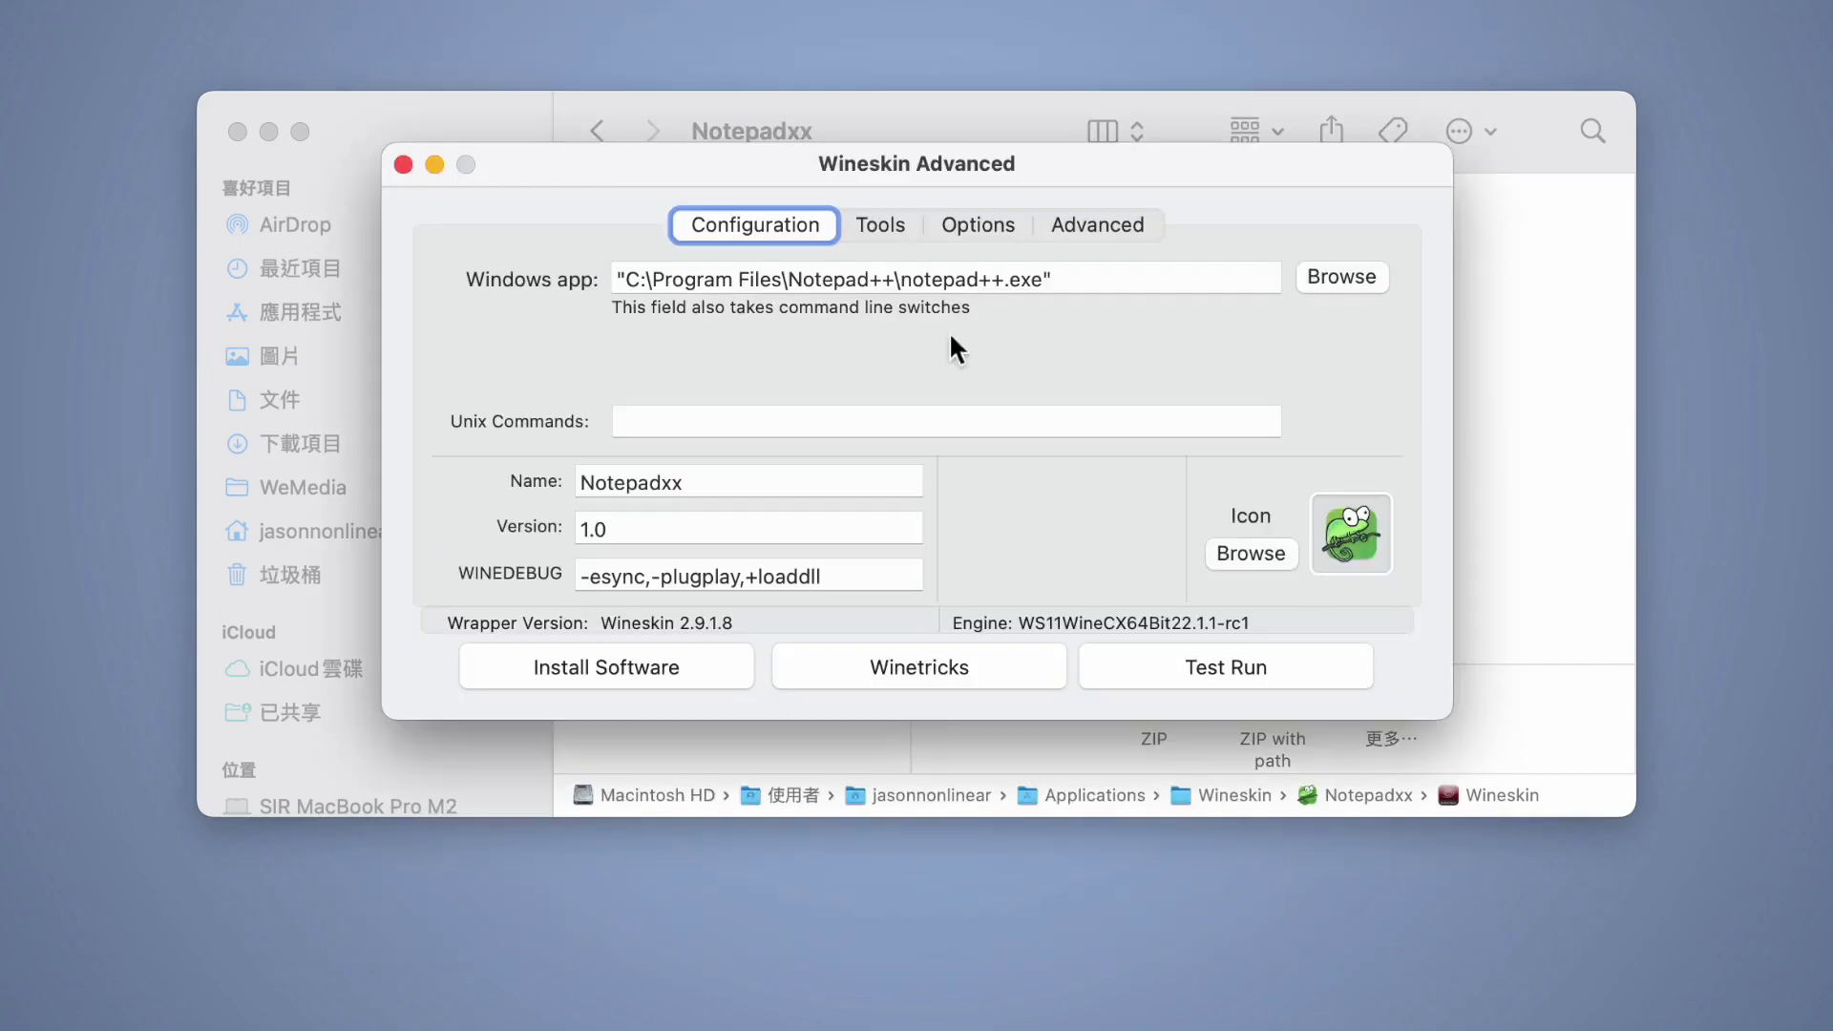
click(884, 226)
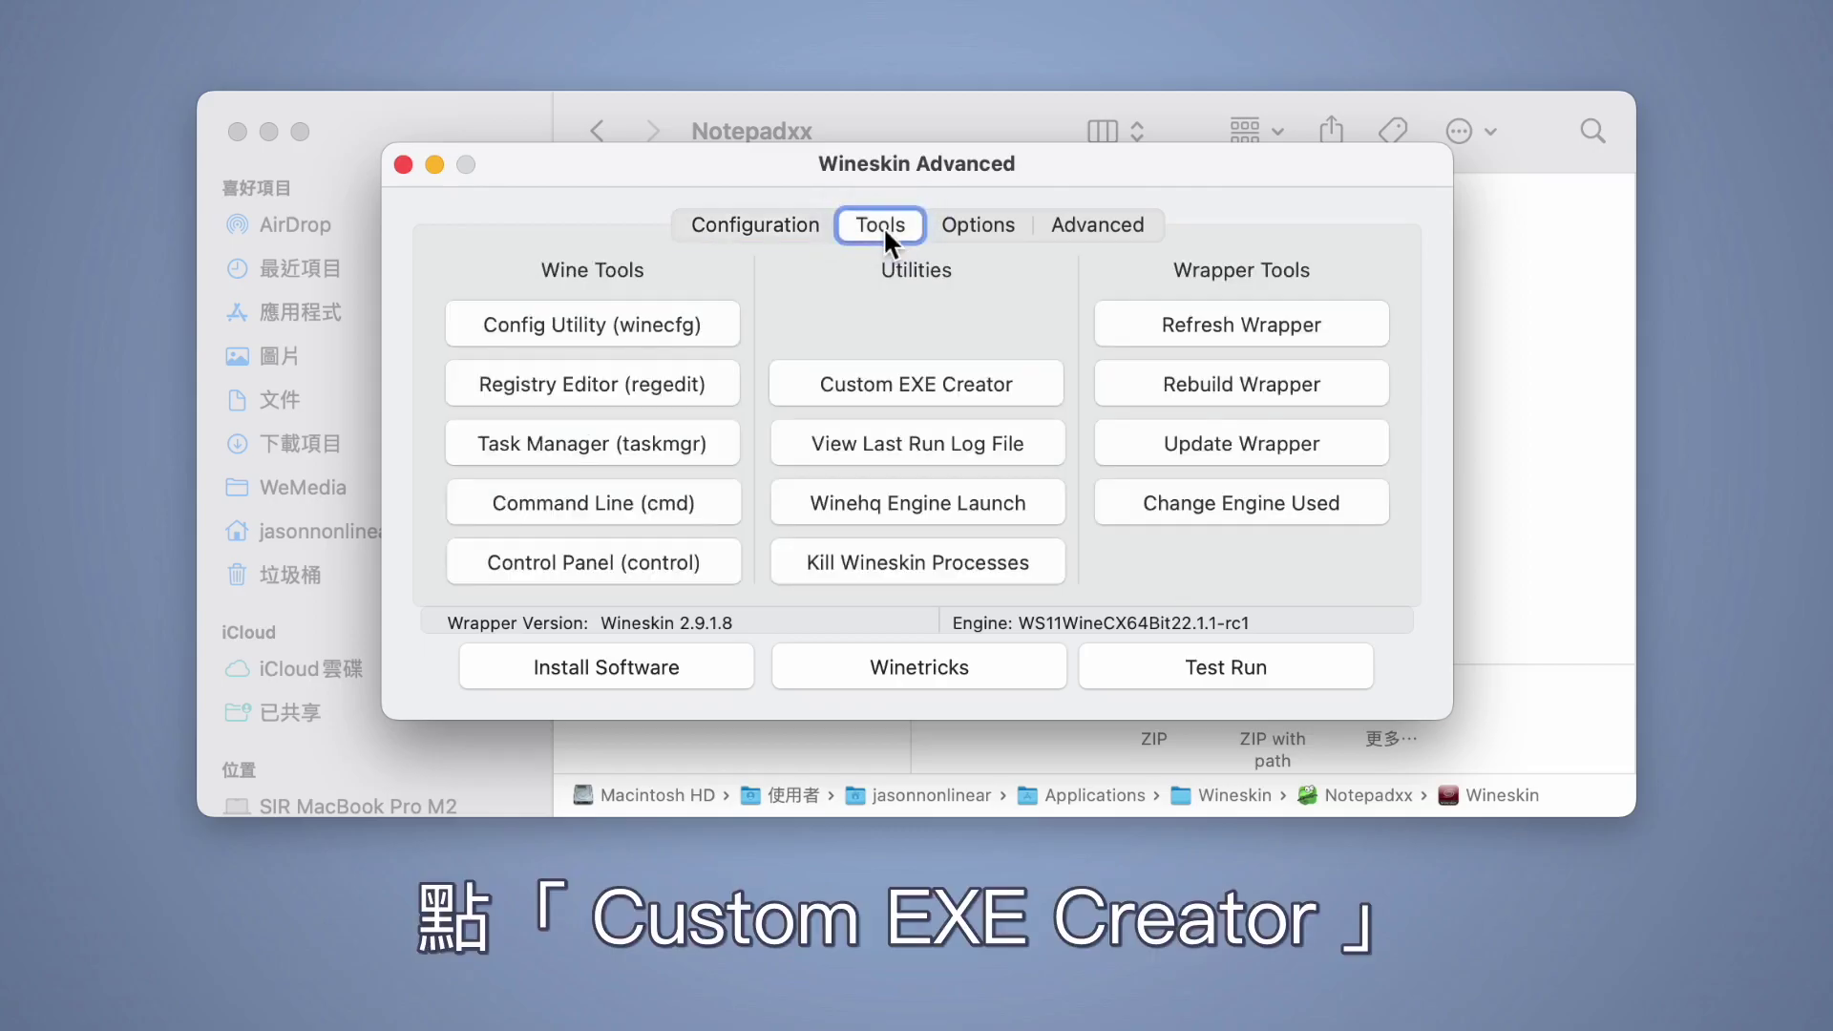
click(1041, 393)
text(6)
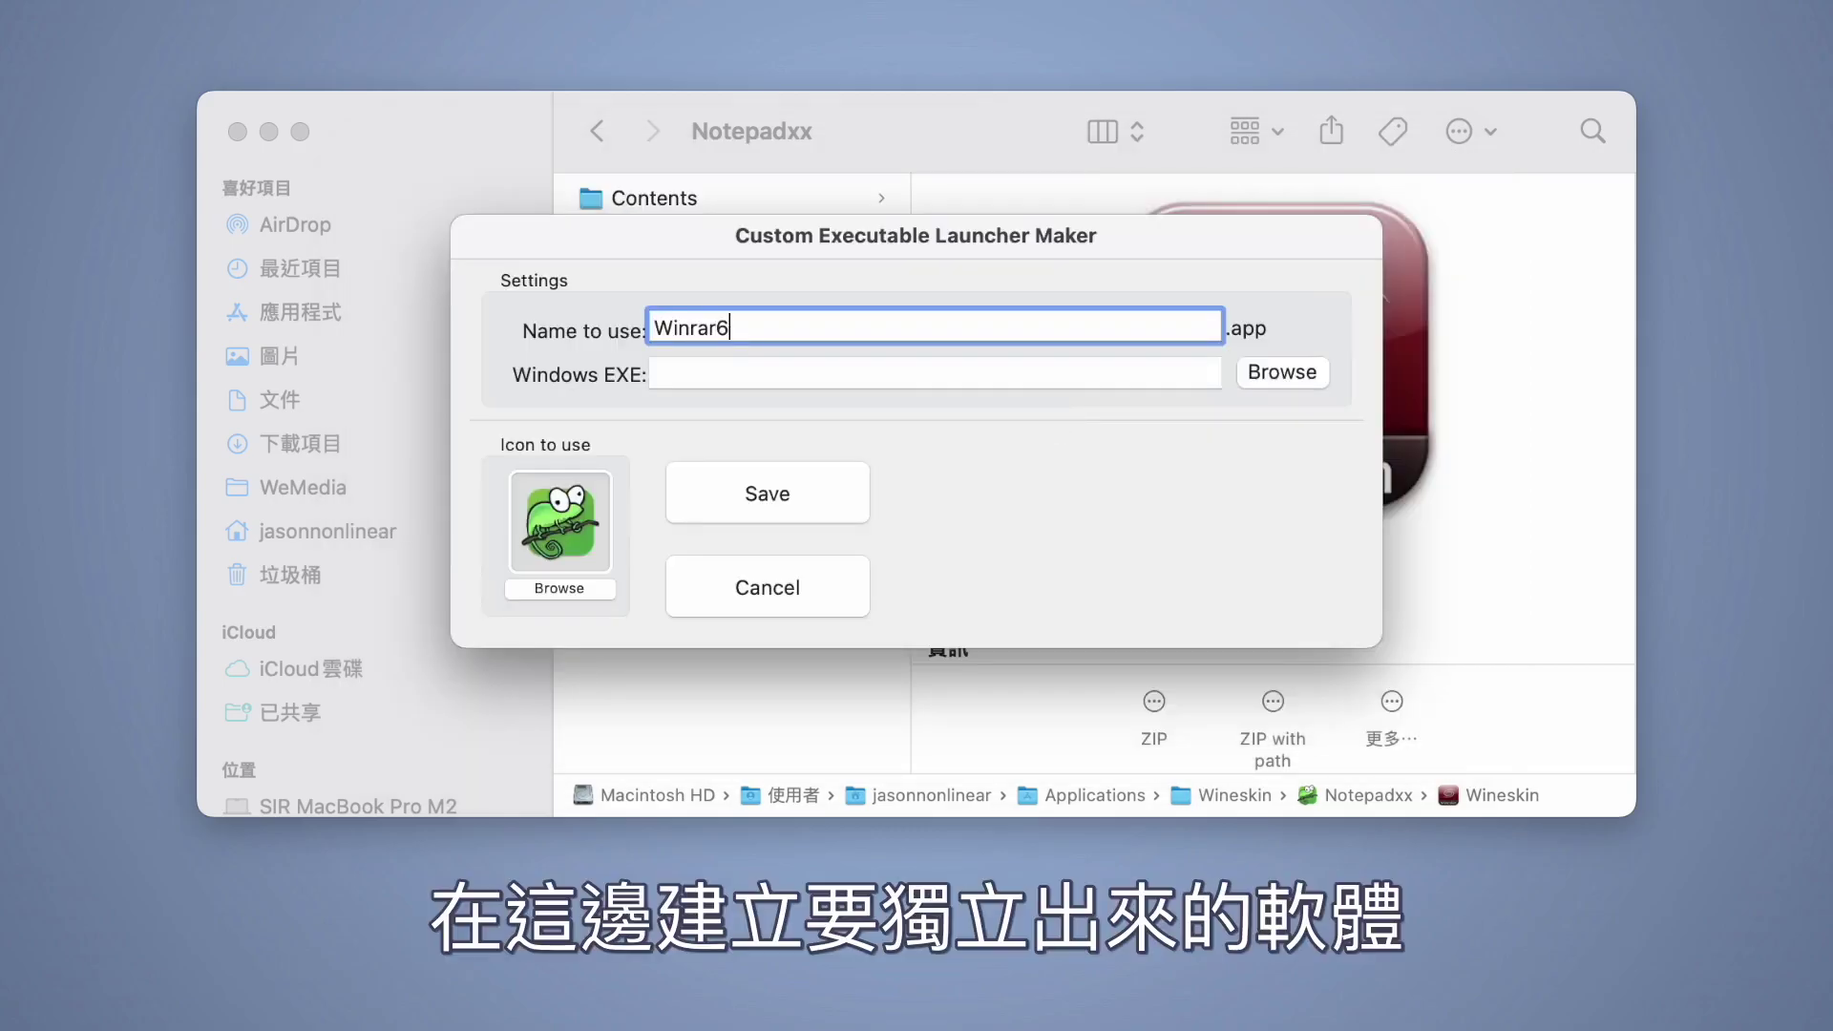
click(1270, 371)
click(1289, 420)
click(1447, 735)
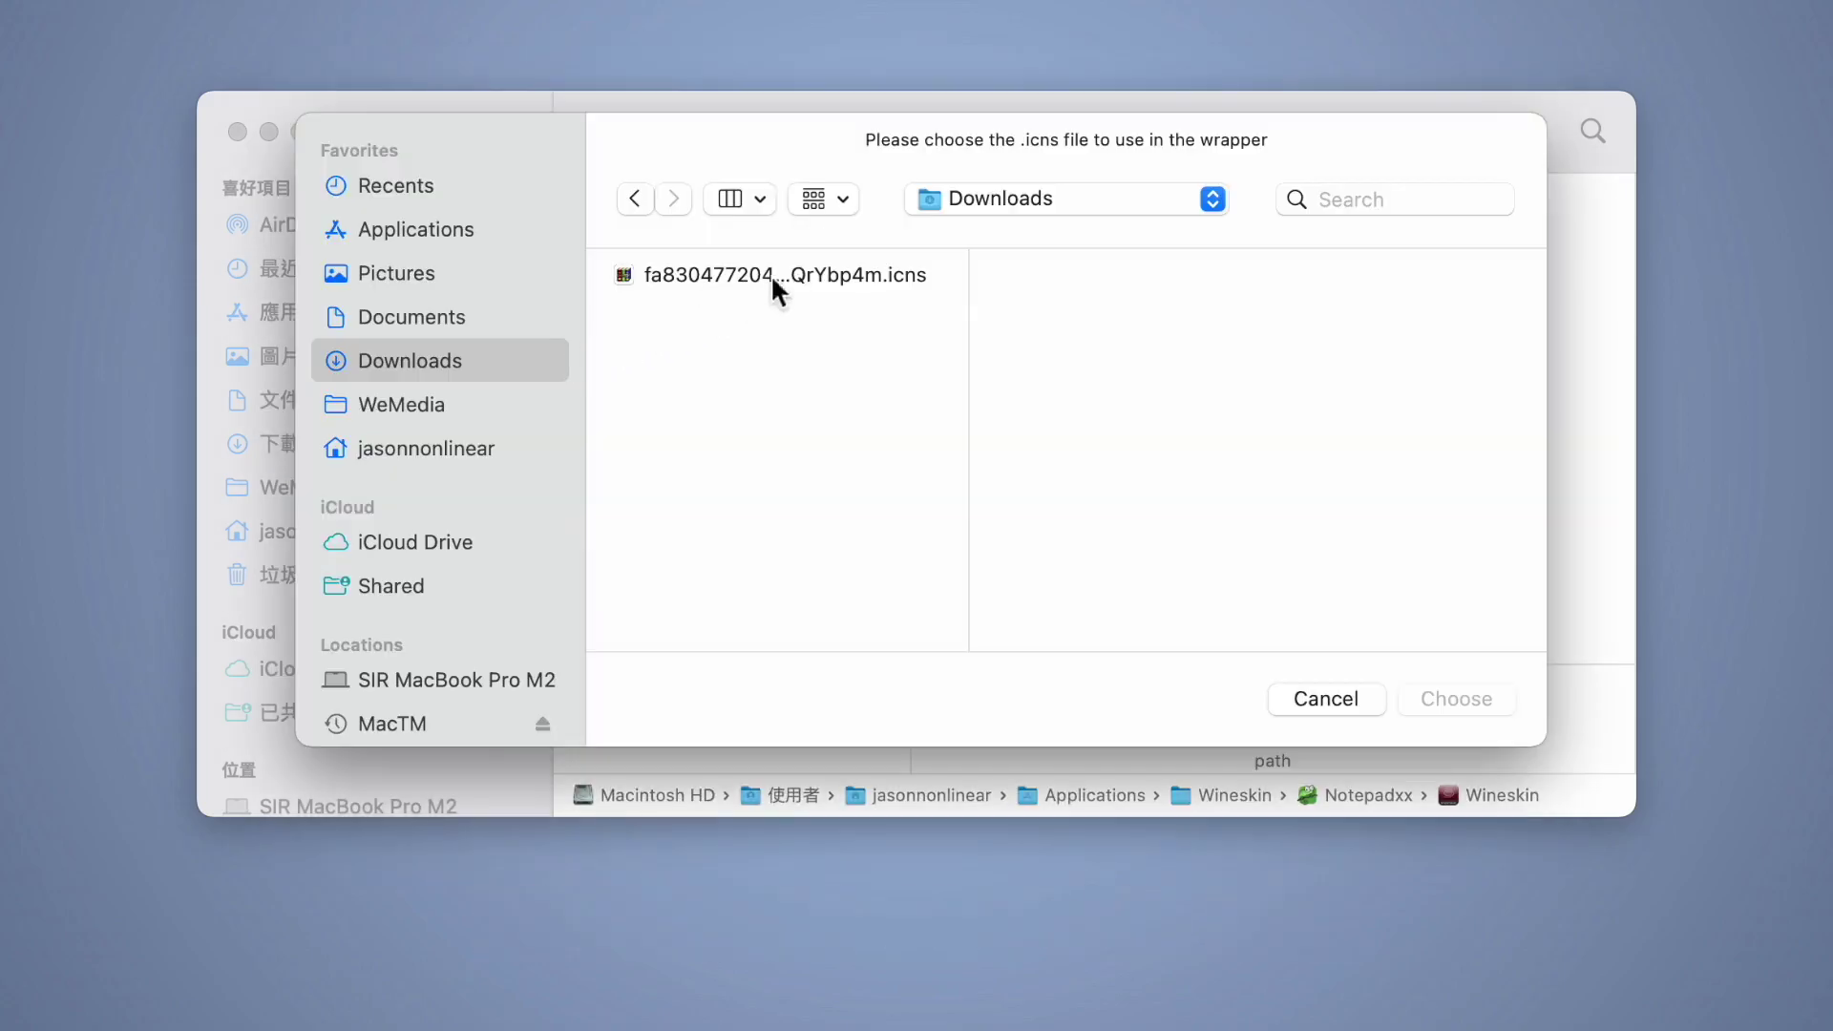
Step: Assign the .icns file from Downloads as the Winrar6 launcher's icon and save the launcher
click(805, 276)
key(Return)
click(812, 482)
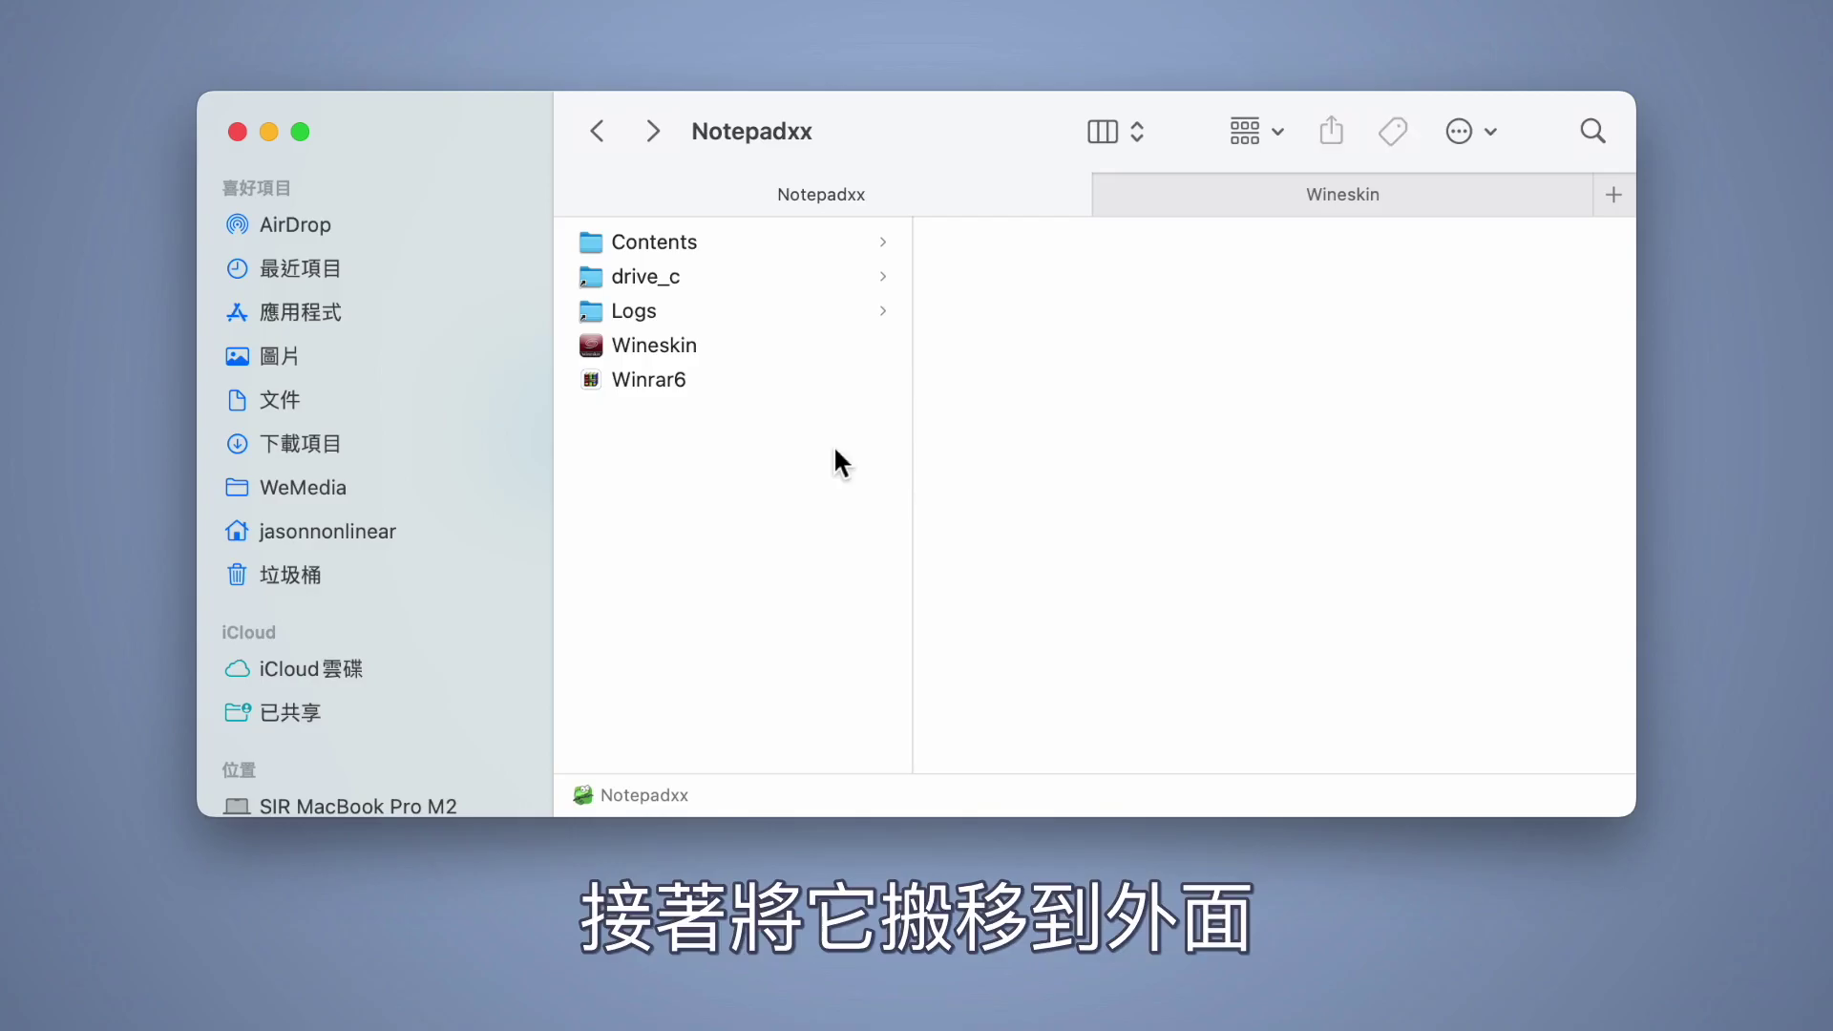
Step: Move the Winrar6 launcher out of the Notepadxx package into the home folder's Applications folder
click(785, 379)
drag(785, 377, 1123, 387)
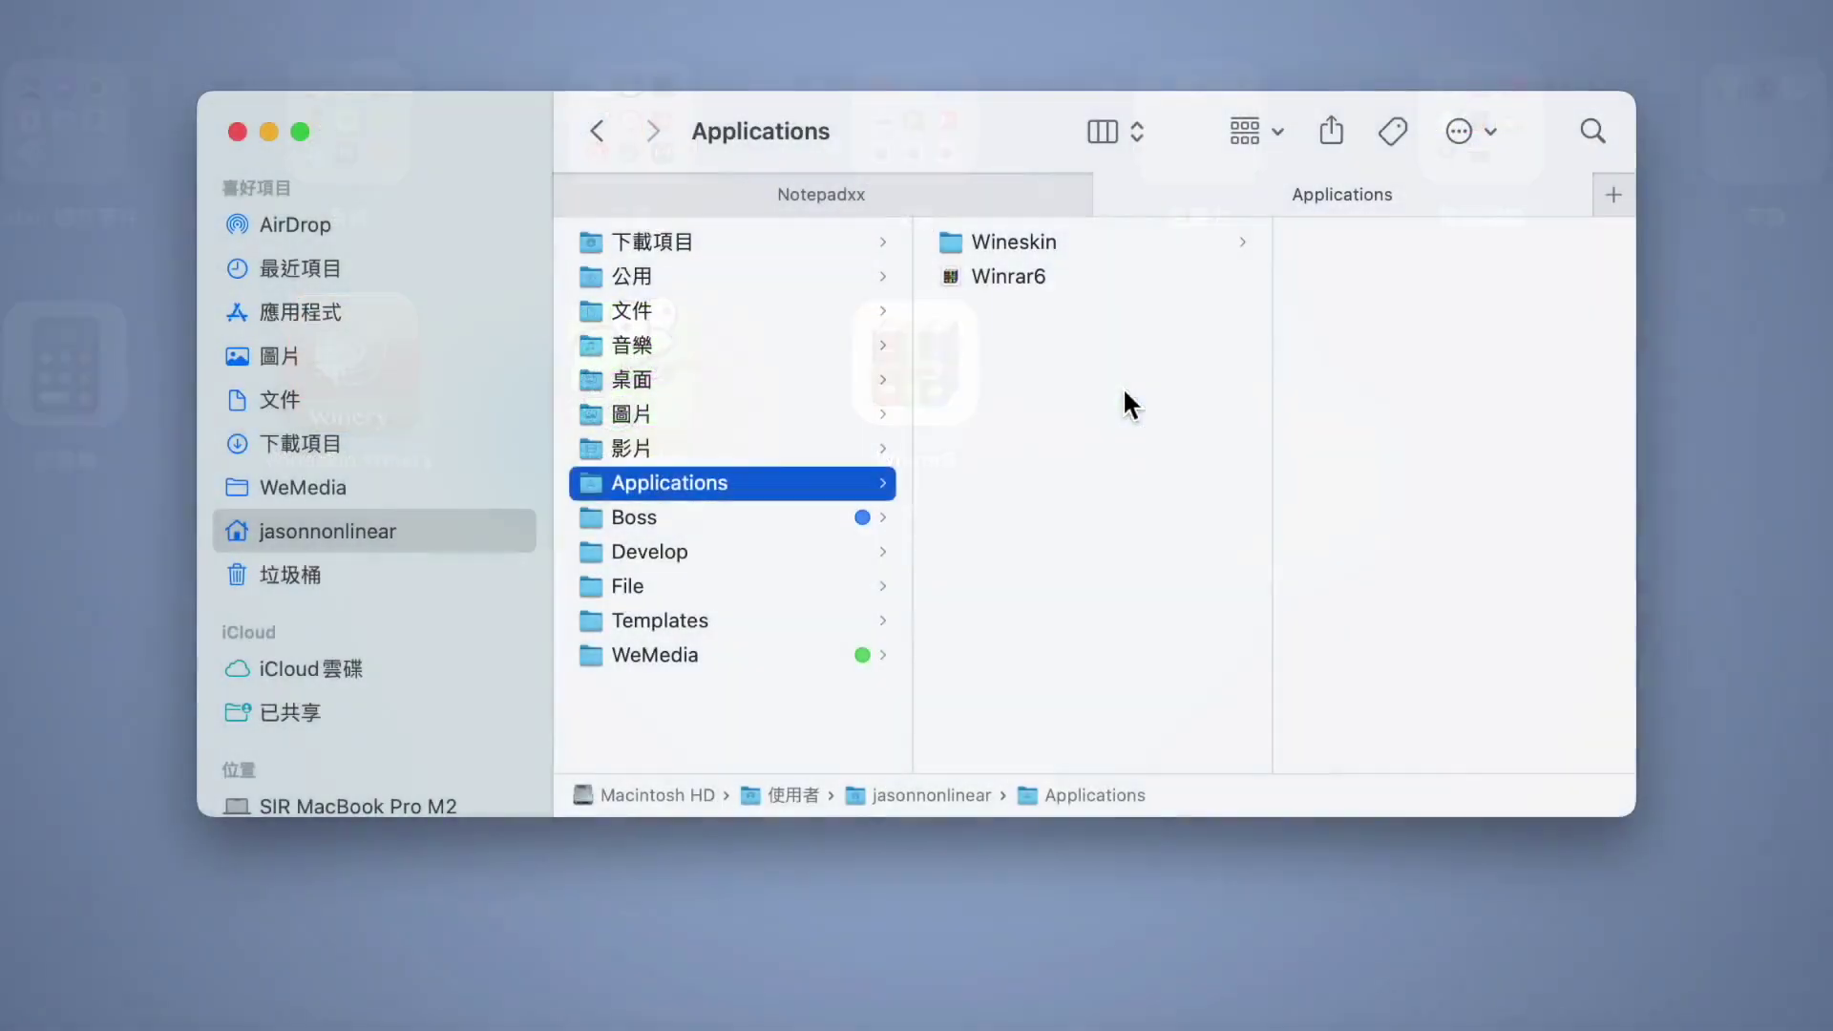
drag(995, 278, 697, 597)
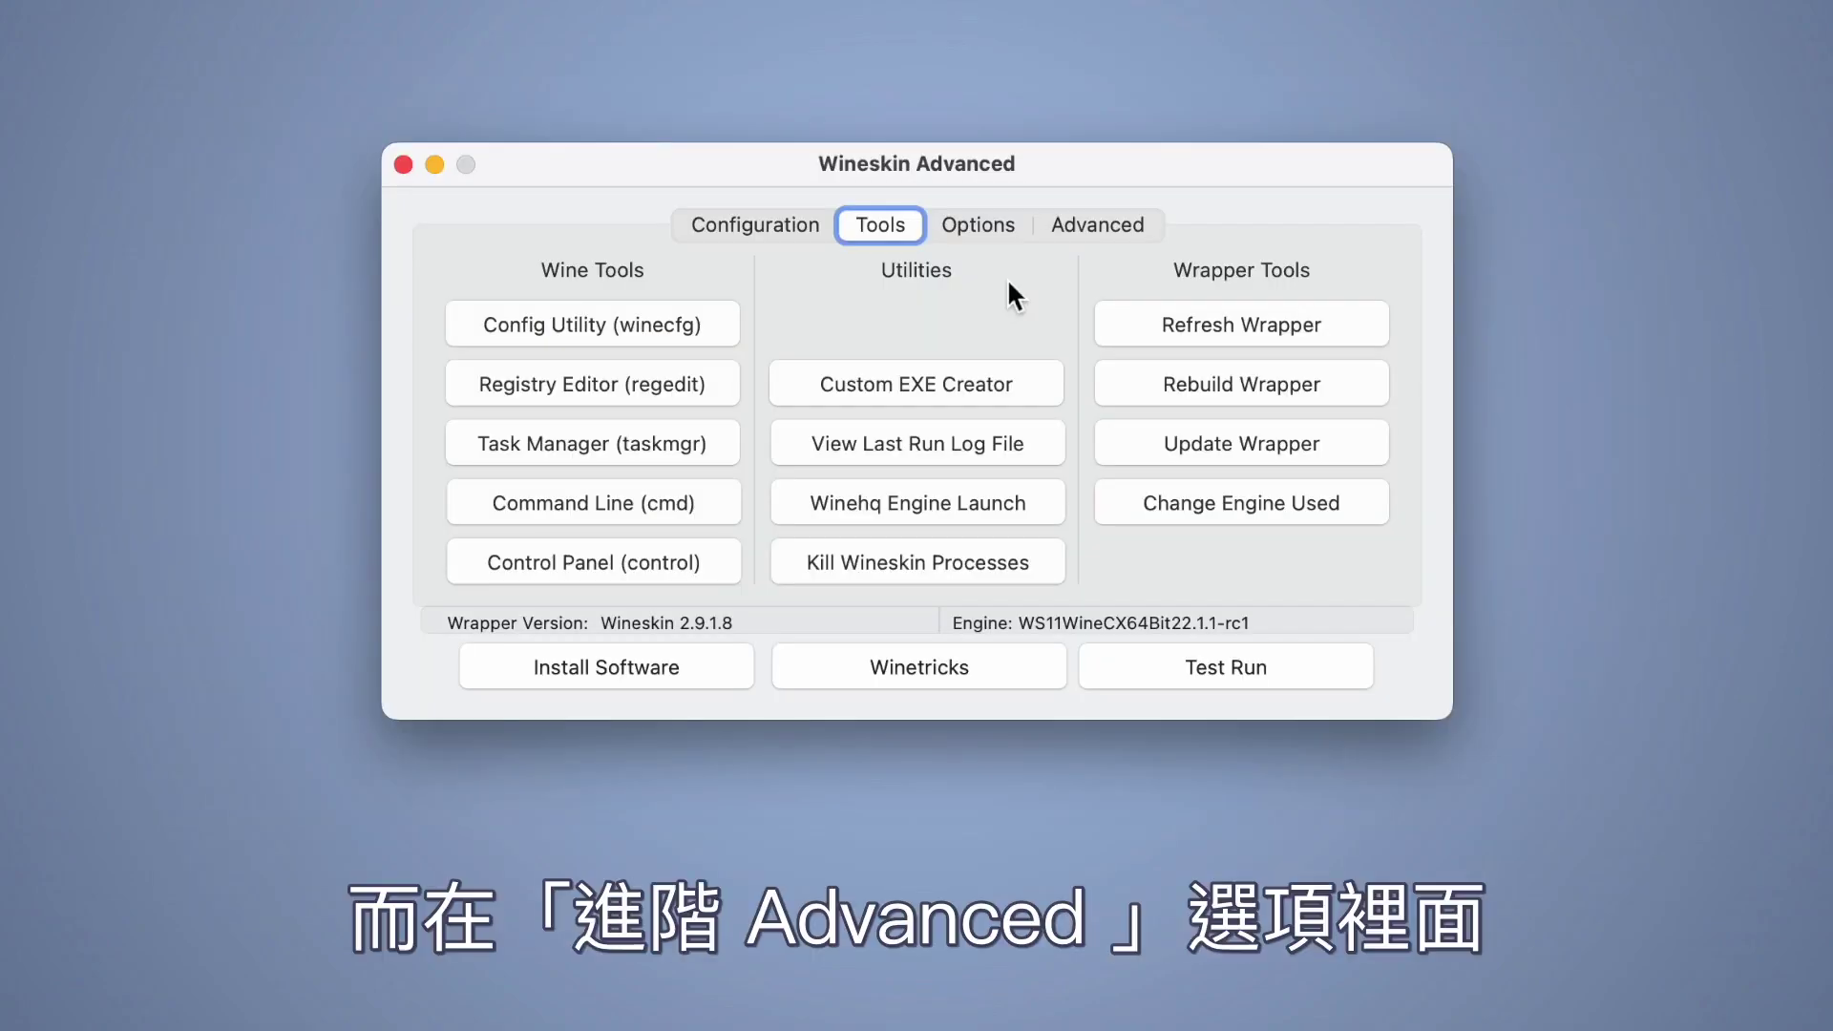
Step: Open the wrapper's Task Manager and Control Panel from Wineskin's advanced Wine tools
click(661, 445)
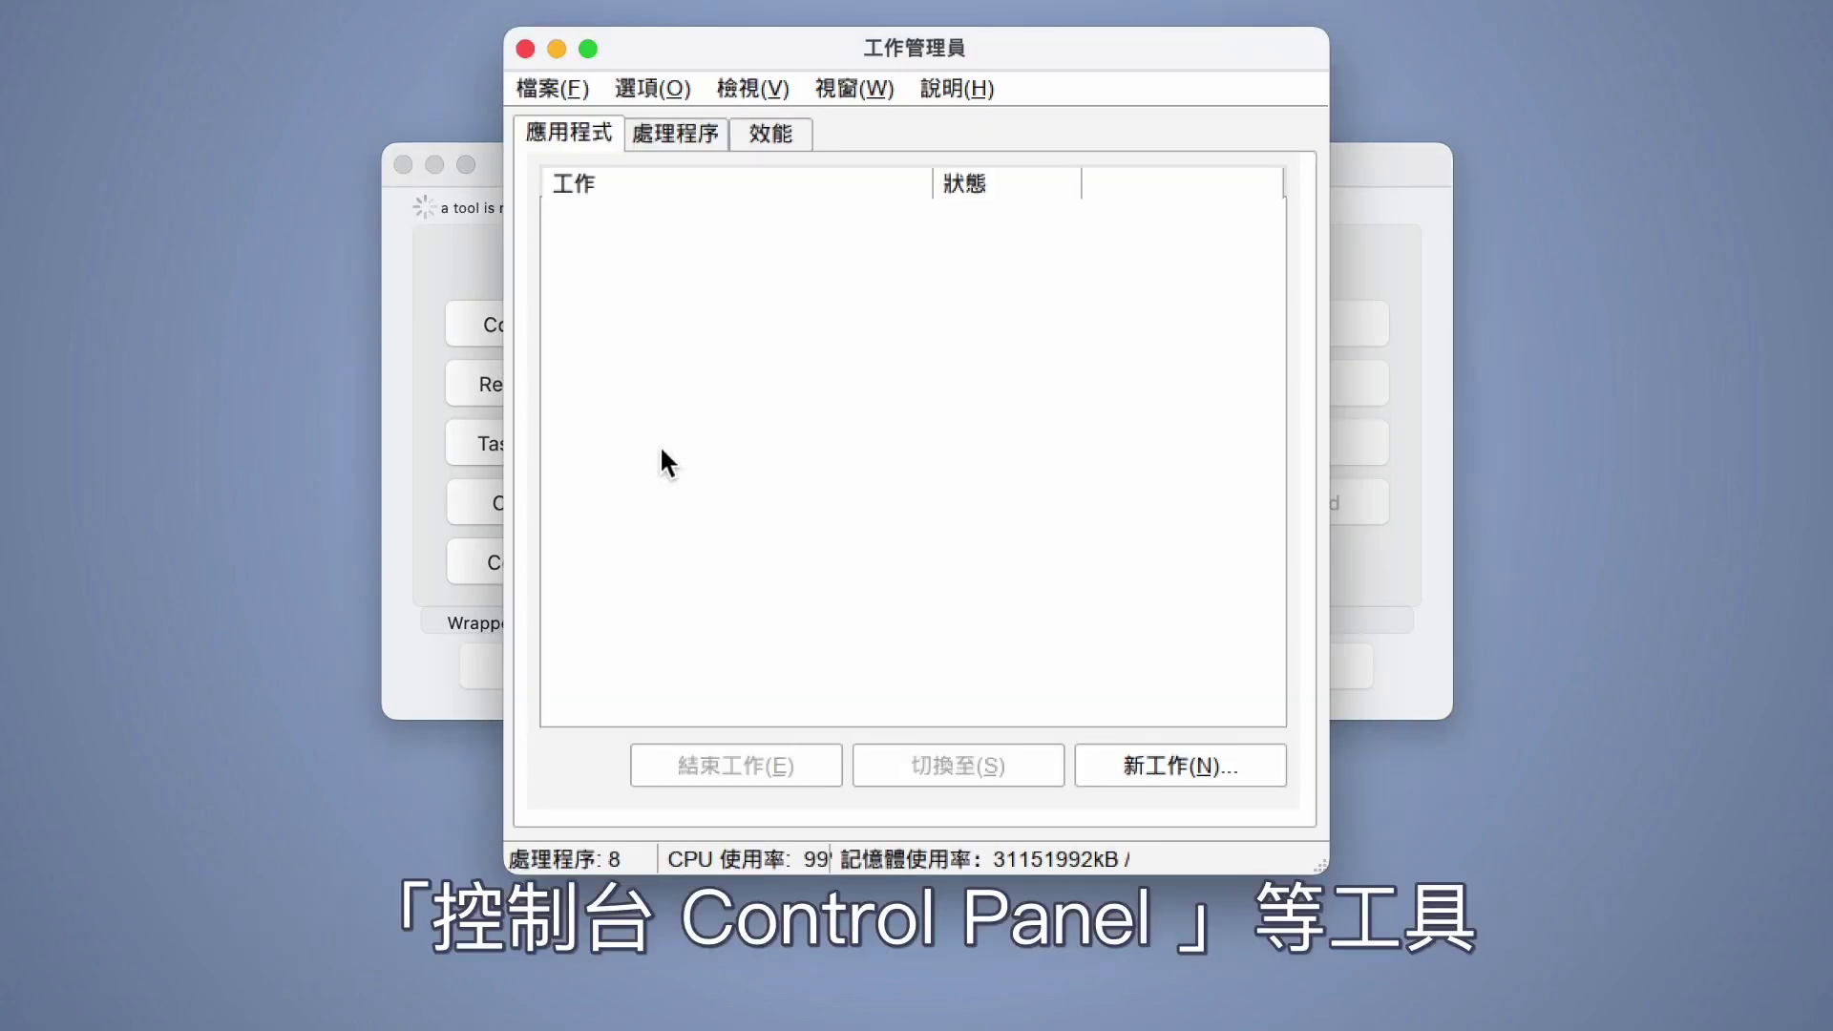
click(449, 580)
click(496, 564)
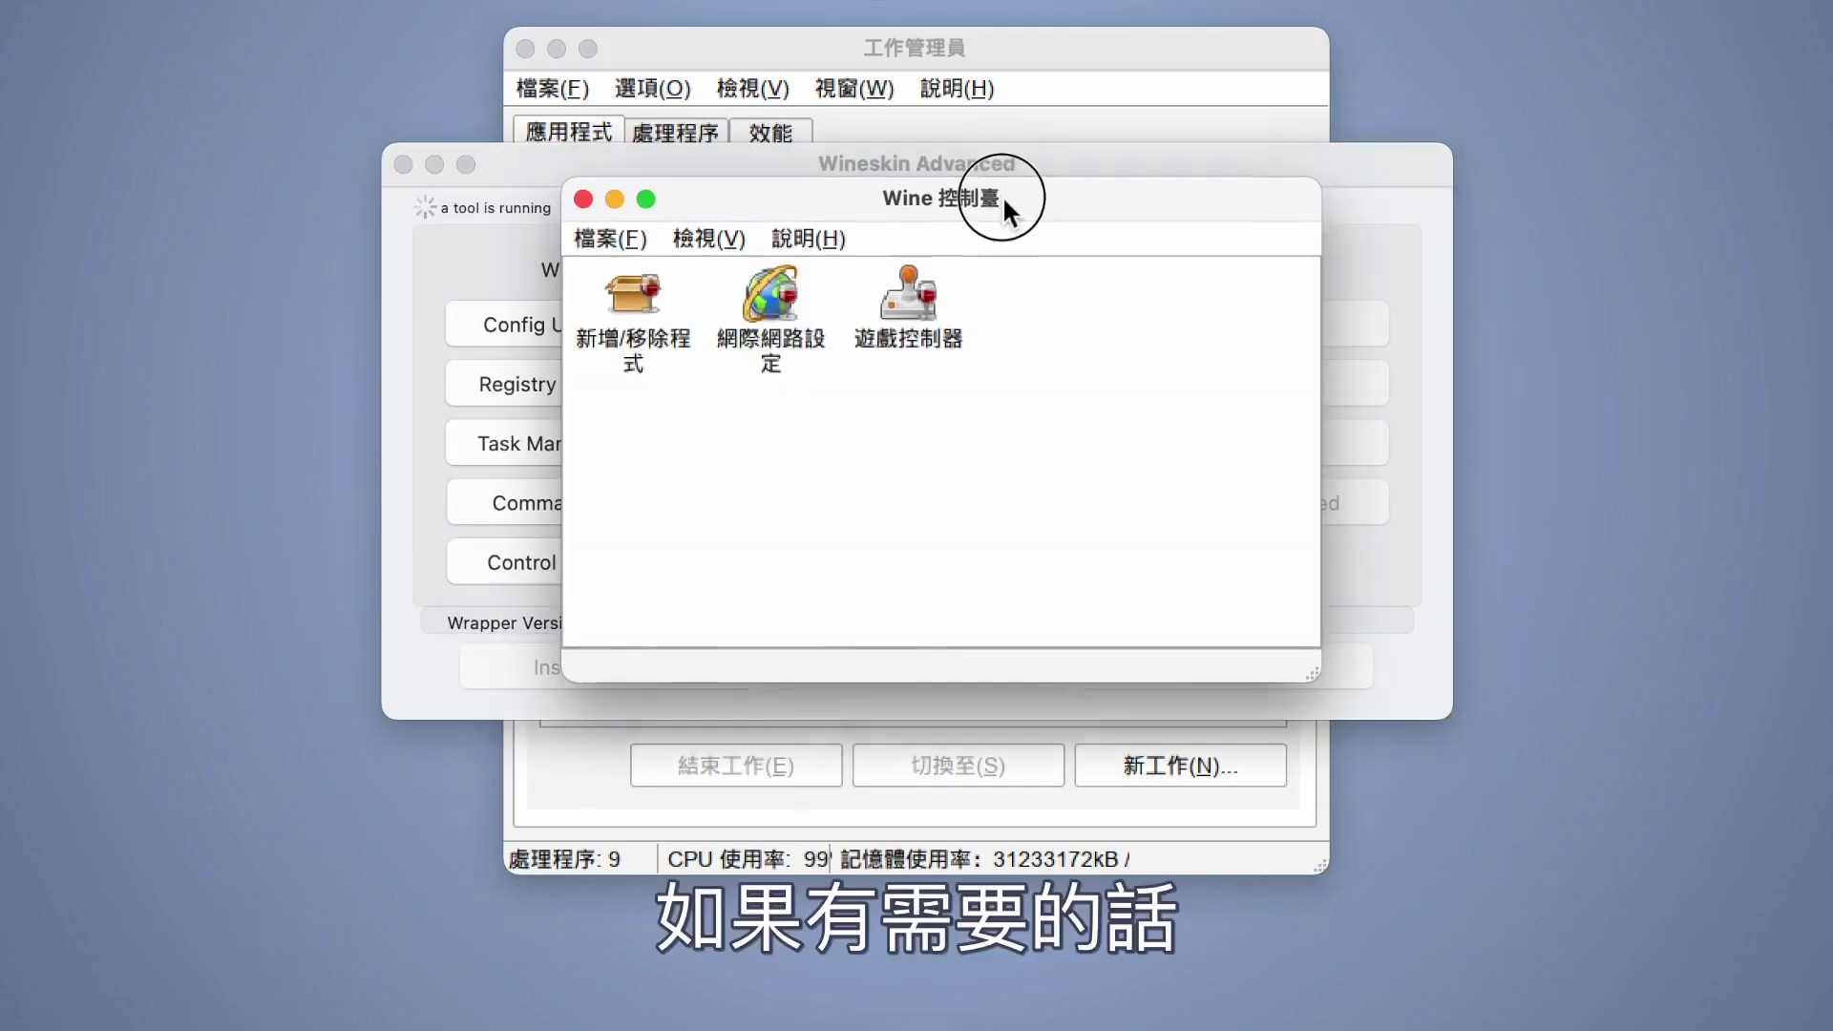